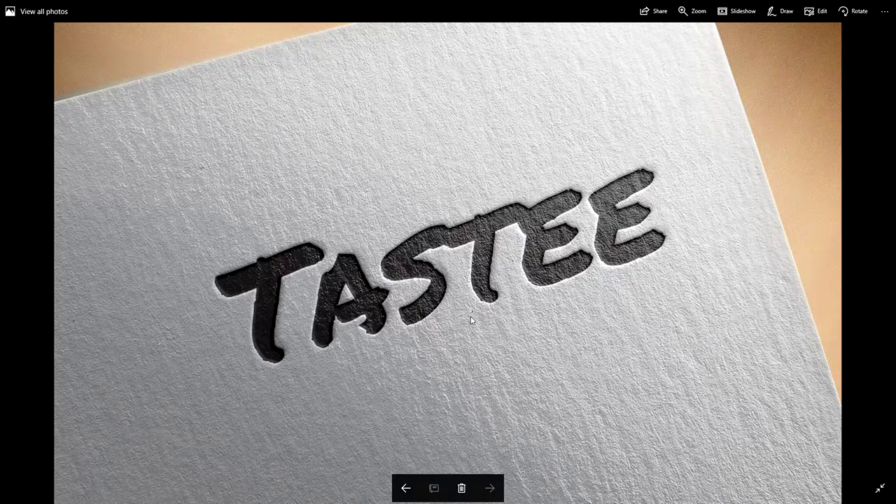
Leave the full-screen mockup preview and switch to the Logo.ai document in Illustrator.
{"action": "left_click", "coordinate": [880, 488]}
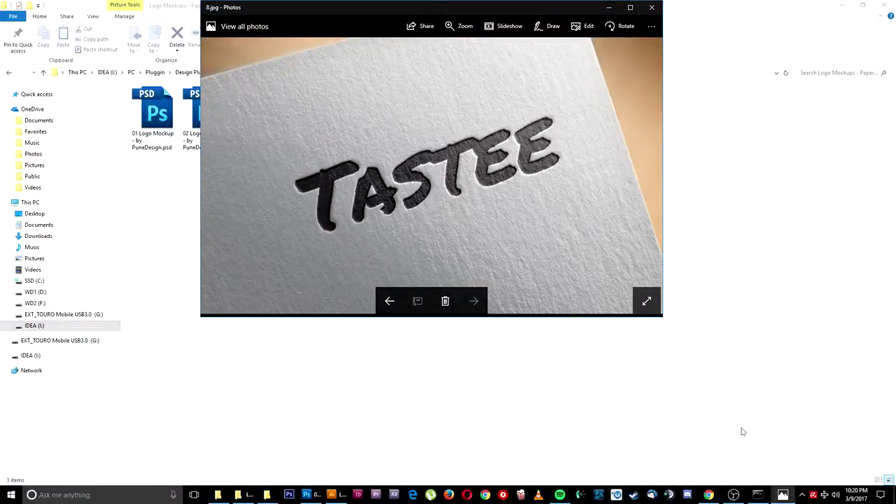
{"action": "left_click", "coordinate": [330, 492]}
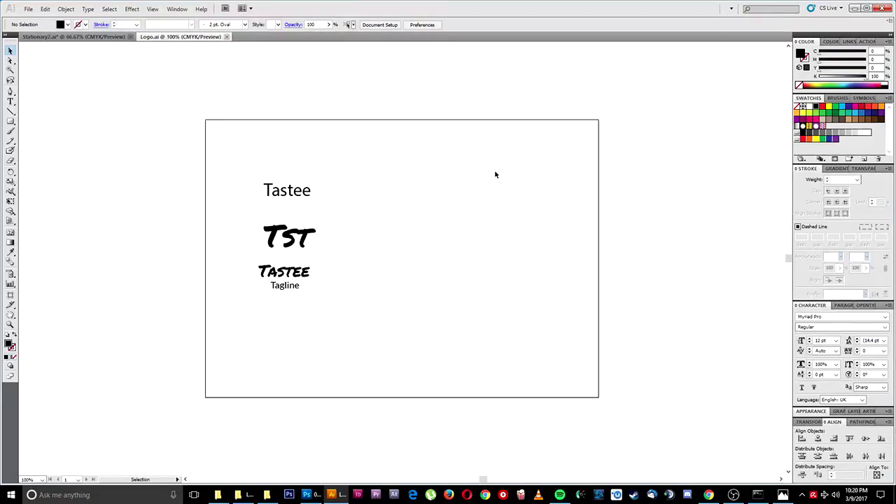
{"action": "left_click", "coordinate": [310, 232]}
{"action": "left_click", "coordinate": [400, 234]}
{"action": "left_click_drag", "start_coordinate": [369, 223], "coordinate": [403, 260]}
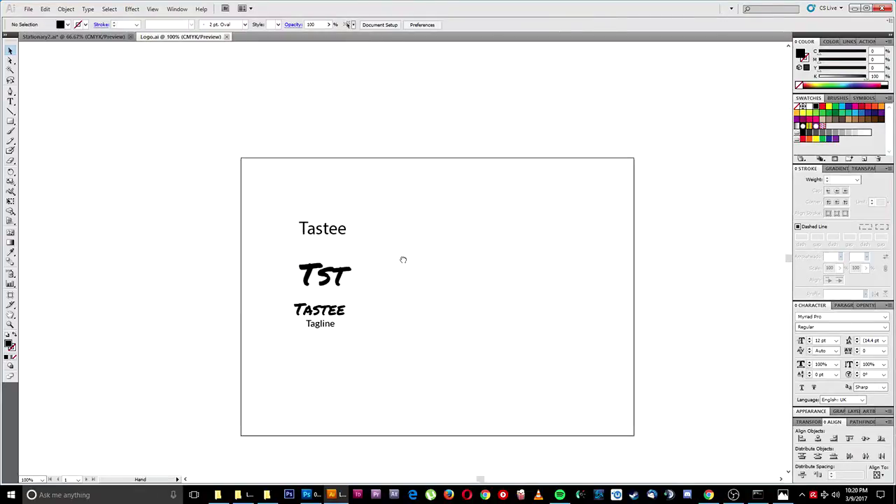
{"action": "left_click", "coordinate": [320, 229]}
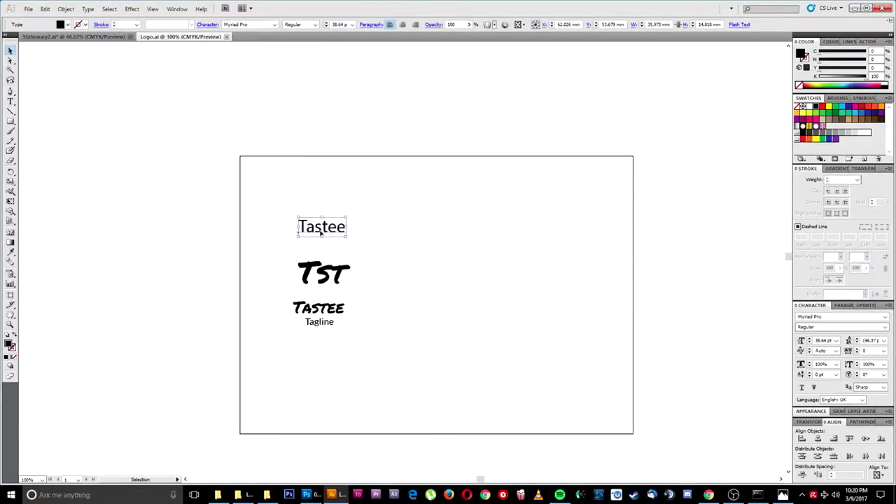
{"action": "left_click", "coordinate": [104, 158]}
Add a "Tastee" text in Myriad Pro beside the existing logo texts and scale it up to about 91 pt.
{"action": "left_click", "coordinate": [10, 101]}
{"action": "left_click", "coordinate": [490, 229]}
{"action": "left_click", "coordinate": [432, 221]}
{"action": "type", "text": "Tast"}
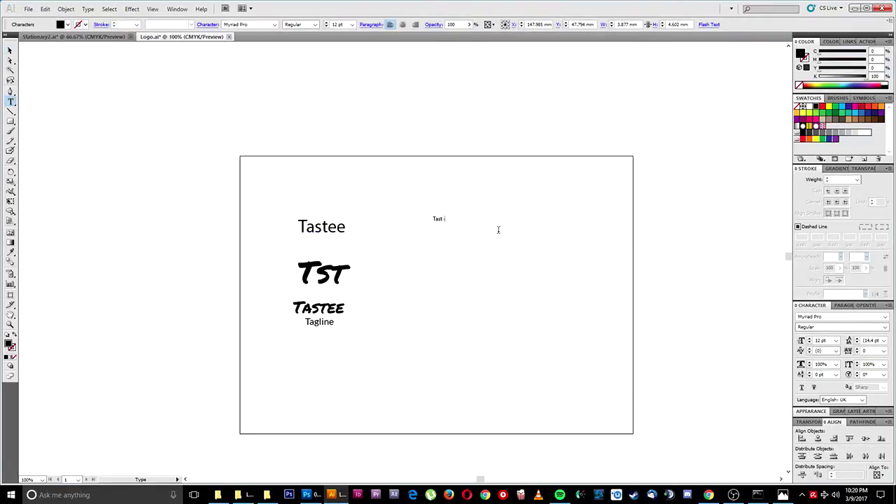
{"action": "type", "text": "ee"}
{"action": "left_click", "coordinate": [10, 51]}
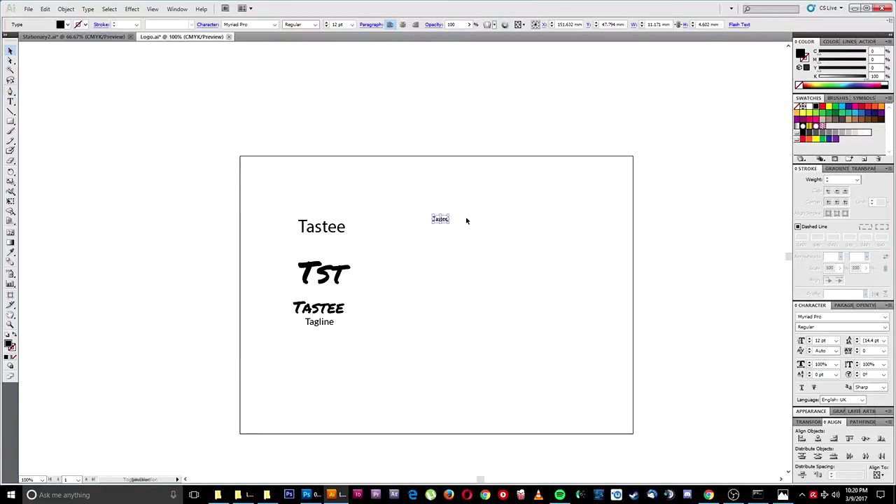
{"action": "left_click_drag", "start_coordinate": [449, 222], "coordinate": [544, 278]}
{"action": "left_click", "coordinate": [612, 185]}
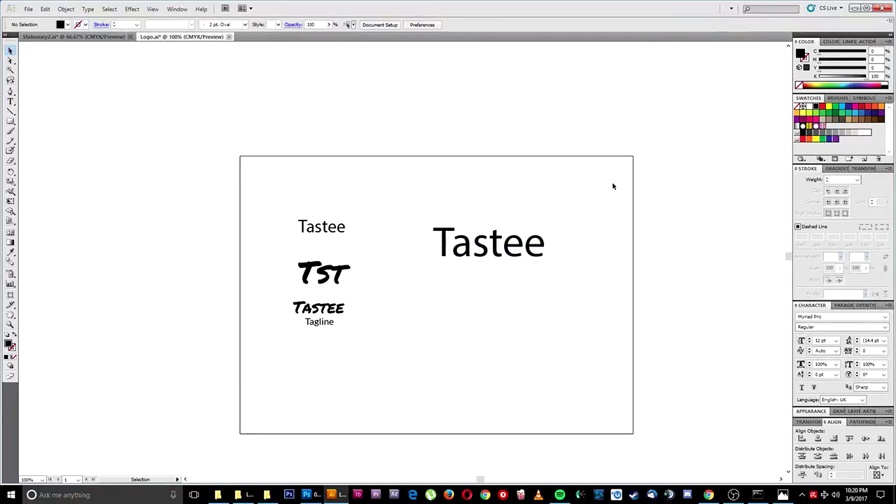
Move the enlarged "Tastee" text onto the empty canvas well beyond the artboard.
{"action": "left_click_drag", "start_coordinate": [359, 205], "coordinate": [203, 393]}
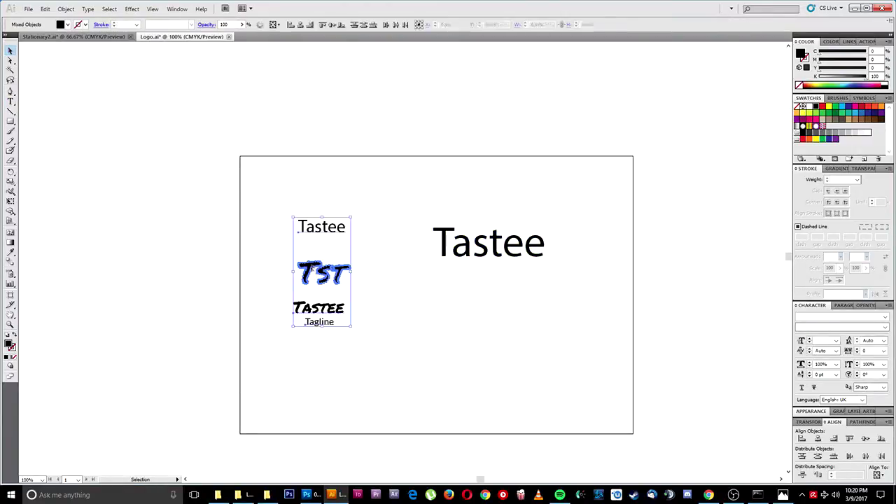
{"action": "left_click_drag", "start_coordinate": [254, 266], "coordinate": [45, 243]}
{"action": "left_click", "coordinate": [216, 320]}
{"action": "left_click_drag", "start_coordinate": [604, 196], "coordinate": [308, 203]}
{"action": "left_click_drag", "start_coordinate": [174, 224], "coordinate": [587, 166]}
{"action": "left_click_drag", "start_coordinate": [606, 226], "coordinate": [219, 235]}
{"action": "left_click_drag", "start_coordinate": [219, 180], "coordinate": [433, 159]}
{"action": "left_click", "coordinate": [490, 225]}
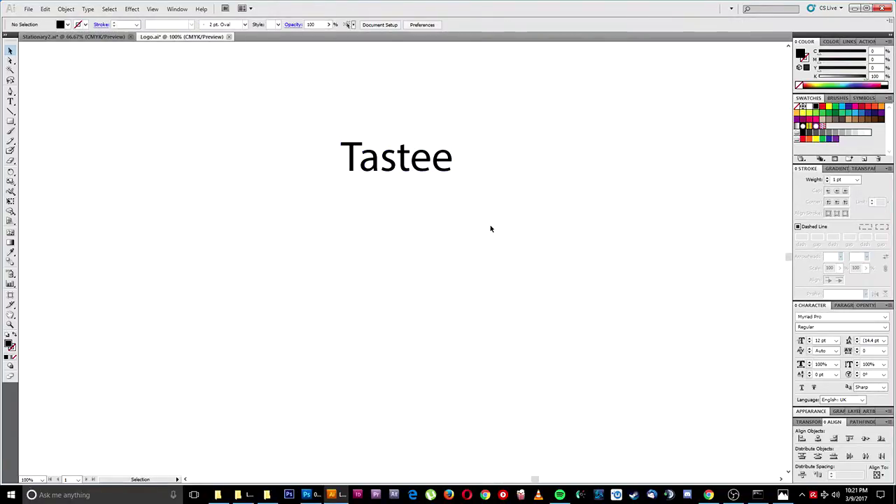
{"action": "left_click", "coordinate": [398, 175]}
{"action": "left_click", "coordinate": [632, 350]}
{"action": "mouse_move", "coordinate": [708, 494]}
{"action": "left_click", "coordinate": [438, 150]}
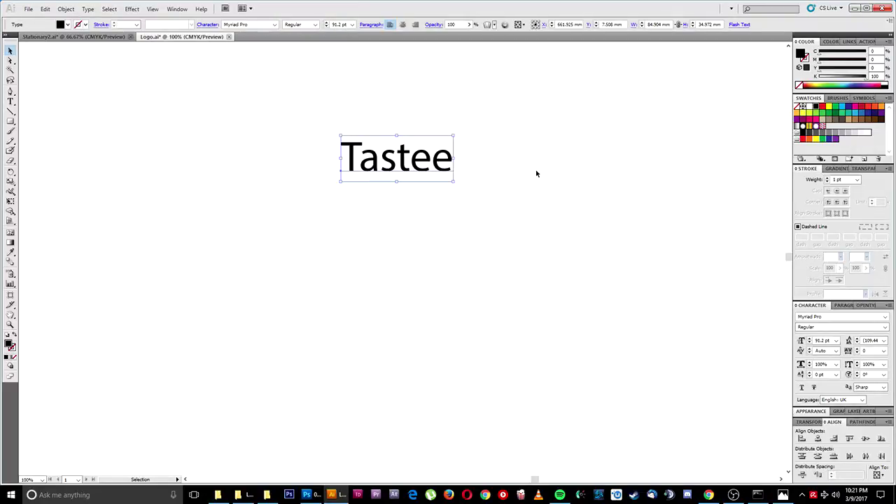
{"action": "left_click_drag", "start_coordinate": [525, 134], "coordinate": [275, 262]}
{"action": "left_click_drag", "start_coordinate": [543, 121], "coordinate": [271, 228]}
{"action": "left_click", "coordinate": [371, 241]}
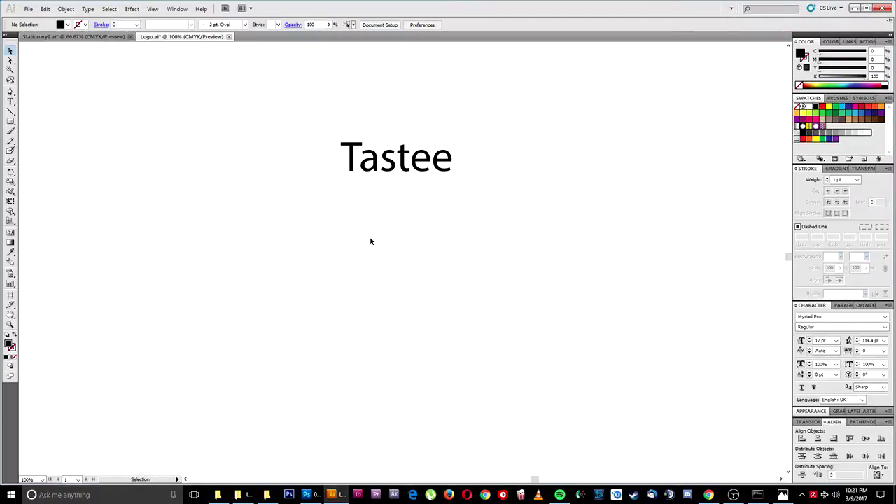
Reposition the enlarged "Tastee" text slightly lower on the empty canvas.
{"action": "left_click_drag", "start_coordinate": [426, 166], "coordinate": [444, 271]}
{"action": "left_click", "coordinate": [445, 271]}
{"action": "left_click", "coordinate": [396, 177]}
{"action": "left_click_drag", "start_coordinate": [512, 147], "coordinate": [240, 267]}
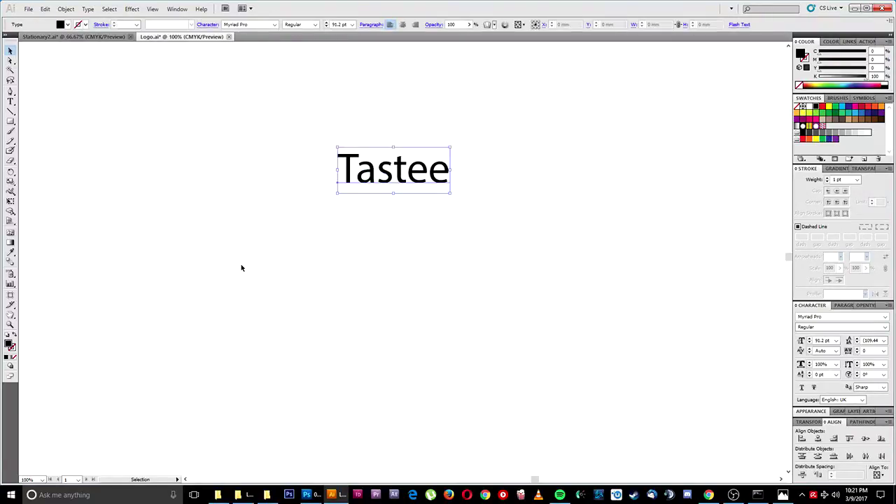
{"action": "left_click", "coordinate": [462, 251]}
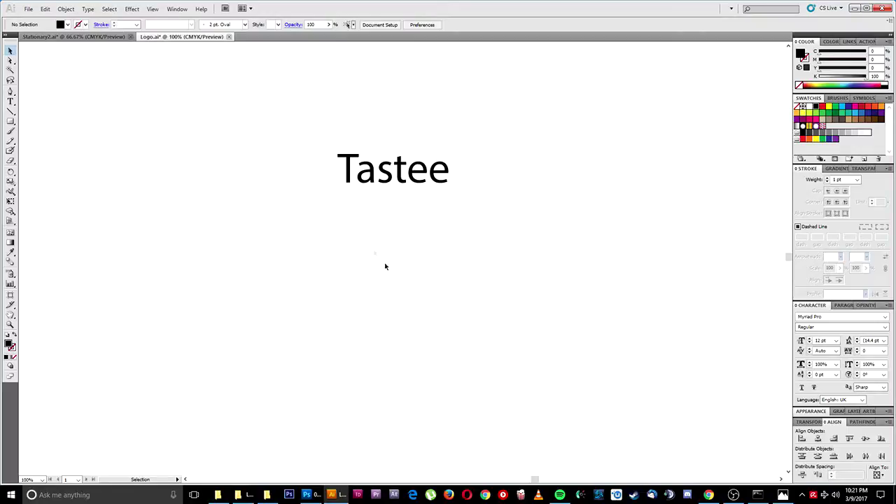
{"action": "left_click_drag", "start_coordinate": [524, 113], "coordinate": [316, 229]}
{"action": "left_click", "coordinate": [490, 223]}
{"action": "left_click_drag", "start_coordinate": [540, 127], "coordinate": [298, 257]}
{"action": "left_click_drag", "start_coordinate": [410, 179], "coordinate": [411, 210]}
{"action": "left_click_drag", "start_coordinate": [551, 117], "coordinate": [198, 301]}
{"action": "left_click_drag", "start_coordinate": [319, 173], "coordinate": [555, 279]}
{"action": "left_click_drag", "start_coordinate": [556, 133], "coordinate": [284, 268]}
{"action": "left_click", "coordinate": [420, 356]}
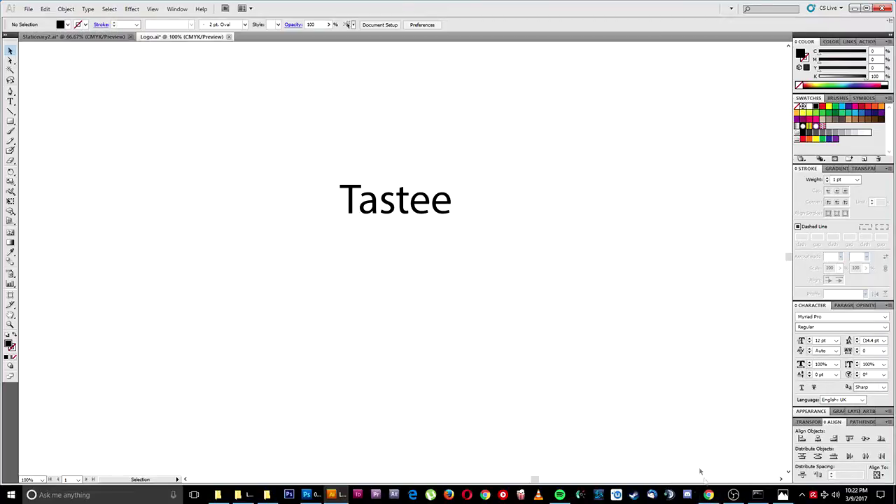
Switch to Chrome and search the web for "font google" in a new tab.
{"action": "left_click", "coordinate": [708, 494]}
{"action": "left_click", "coordinate": [211, 8]}
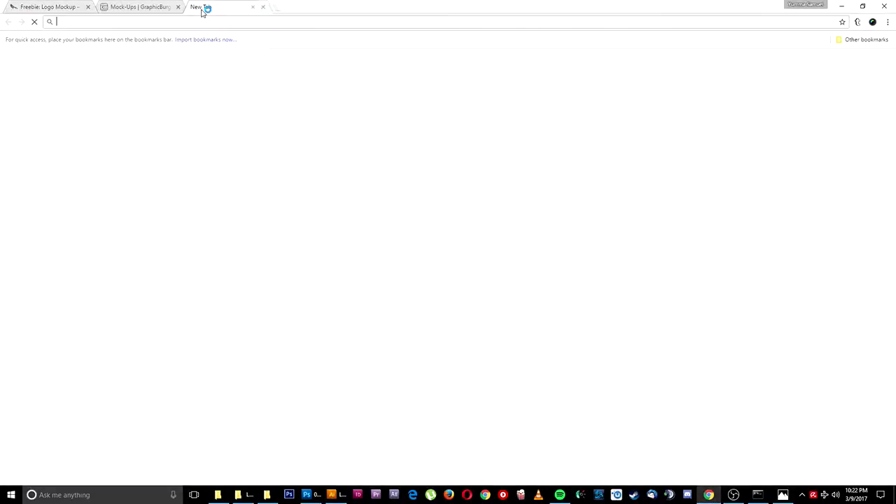
{"action": "type", "text": "font "}
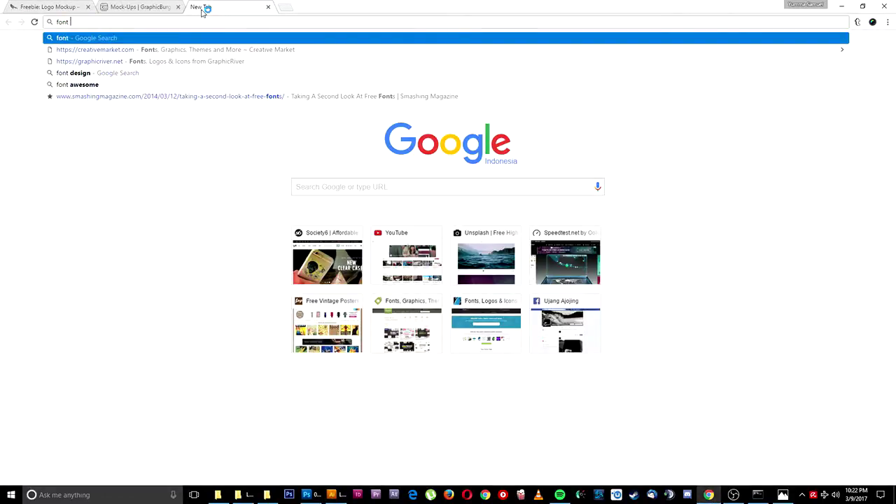
{"action": "type", "text": "google"}
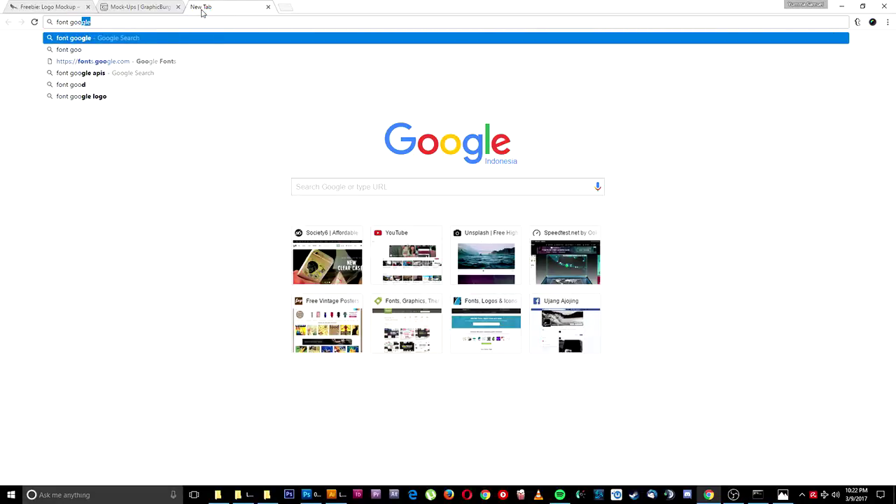
{"action": "key", "text": "Return"}
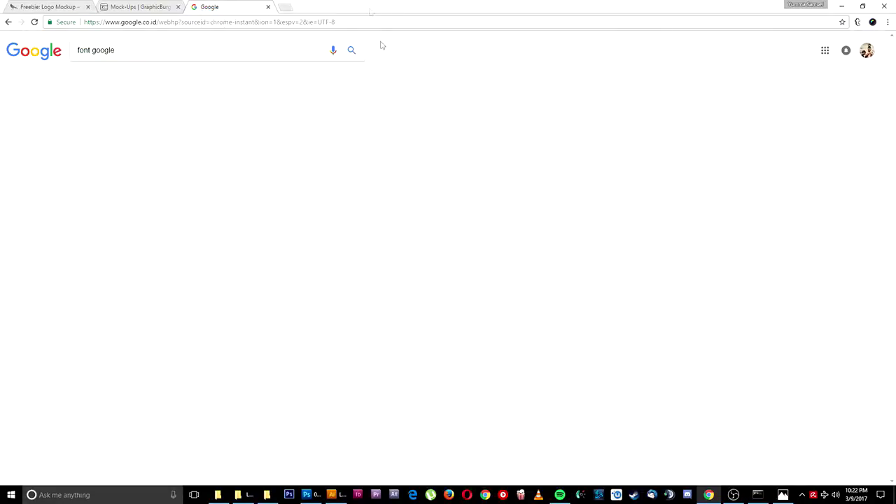
Return to Illustrator and paste a copy of the four original logo texts below the enlarged "Tastee" text.
{"action": "left_click", "coordinate": [332, 495]}
{"action": "left_click_drag", "start_coordinate": [217, 250], "coordinate": [630, 256]}
{"action": "left_click_drag", "start_coordinate": [244, 248], "coordinate": [606, 231]}
{"action": "left_click_drag", "start_coordinate": [220, 251], "coordinate": [403, 244]}
{"action": "left_click_drag", "start_coordinate": [413, 121], "coordinate": [175, 347]}
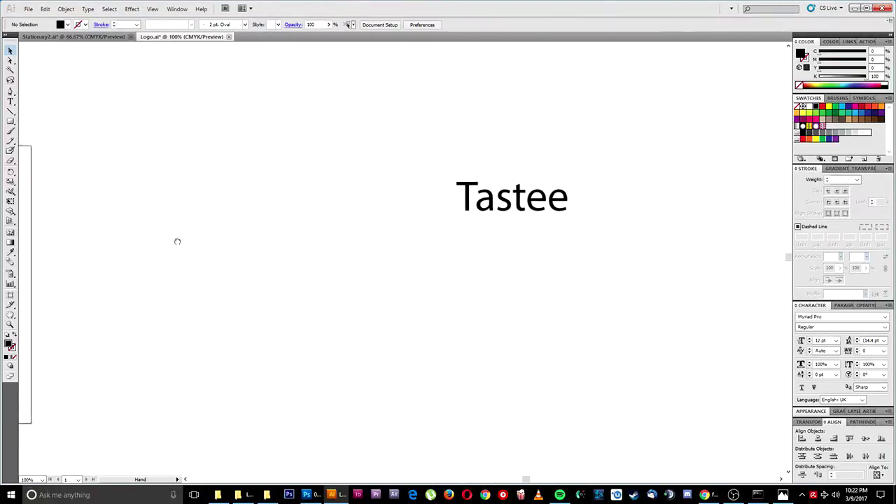
{"action": "left_click_drag", "start_coordinate": [557, 296], "coordinate": [368, 215]}
{"action": "key", "text": "ctrl+v"}
{"action": "left_click", "coordinate": [483, 263]}
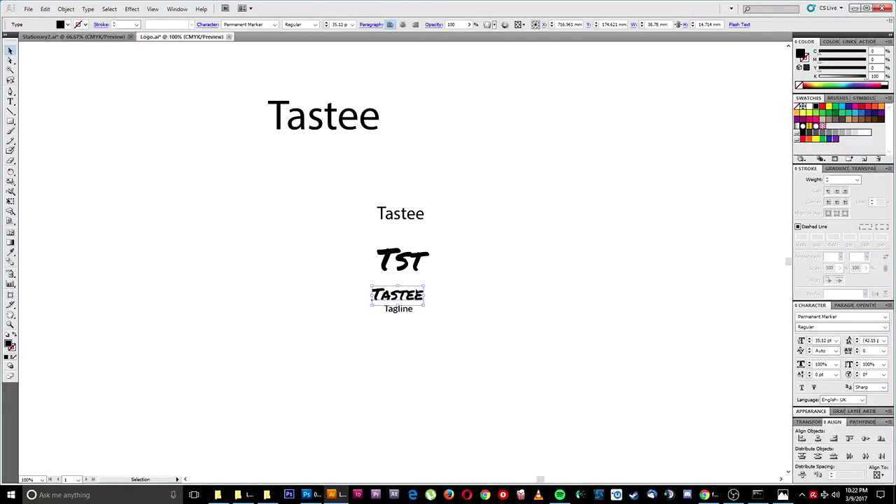
{"action": "left_click", "coordinate": [698, 356]}
Switch to Chrome, open the Google Fonts site and limit the font categories to Display.
{"action": "left_click", "coordinate": [704, 495]}
{"action": "left_click", "coordinate": [112, 120]}
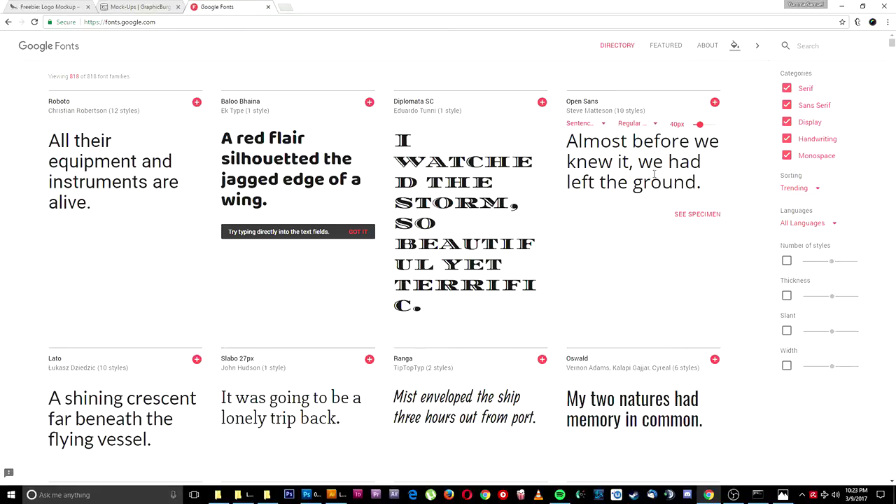
{"action": "left_click", "coordinate": [786, 89]}
{"action": "left_click", "coordinate": [787, 106]}
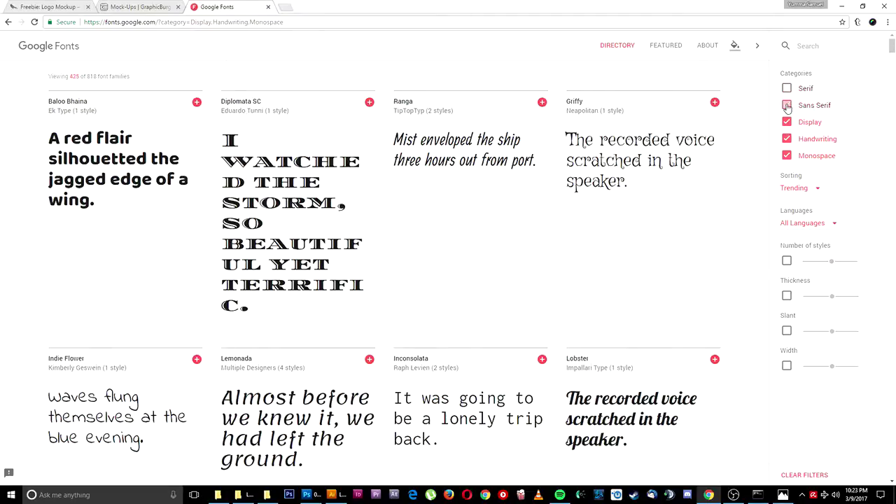
{"action": "left_click", "coordinate": [786, 139]}
{"action": "left_click", "coordinate": [786, 156]}
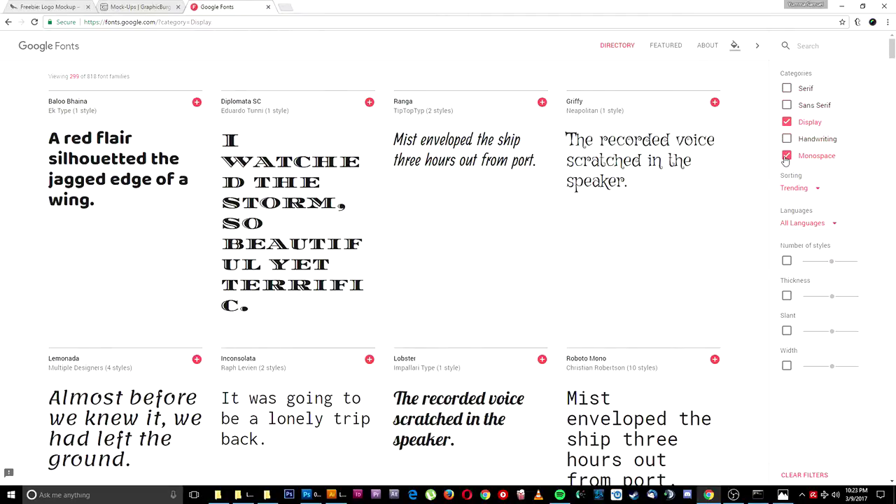
Change the category filter from Display to Handwriting and browse the listed font families.
{"action": "scroll", "coordinate": [453, 226], "scroll_direction": "down", "scroll_amount": 3}
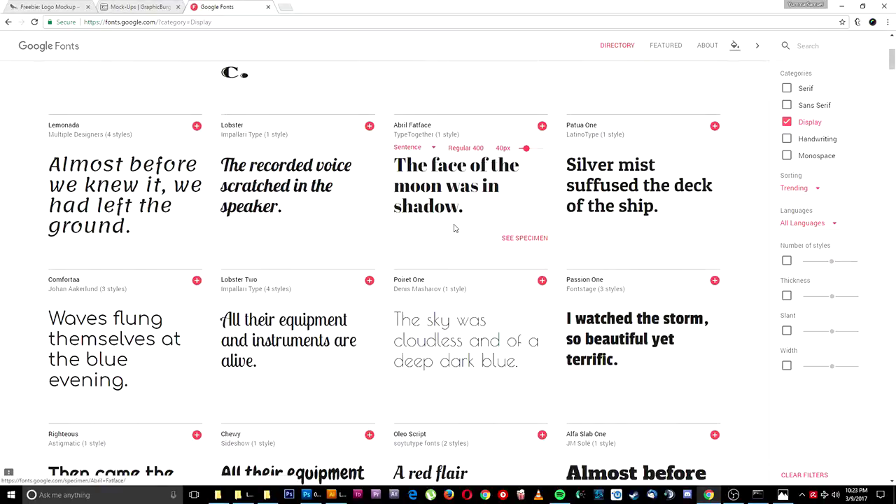
{"action": "scroll", "coordinate": [453, 228], "scroll_direction": "up", "scroll_amount": 3}
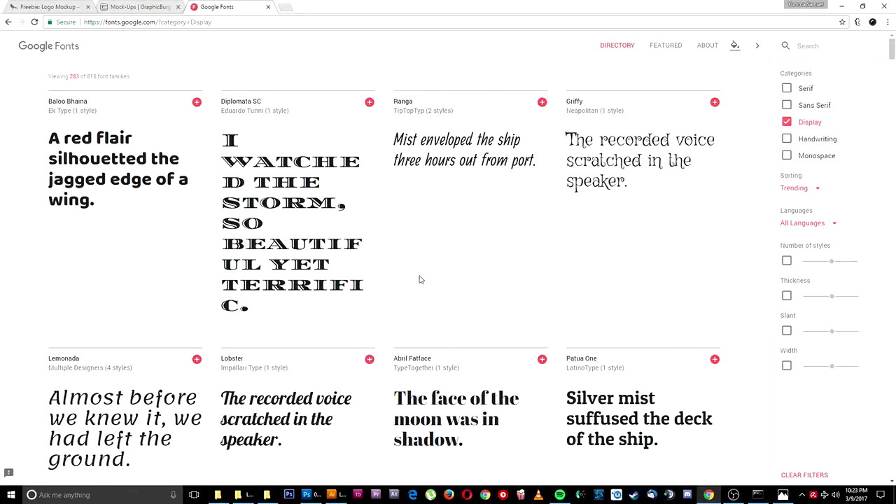
{"action": "scroll", "coordinate": [420, 279], "scroll_direction": "down", "scroll_amount": 6}
{"action": "scroll", "coordinate": [354, 318], "scroll_direction": "up", "scroll_amount": 4}
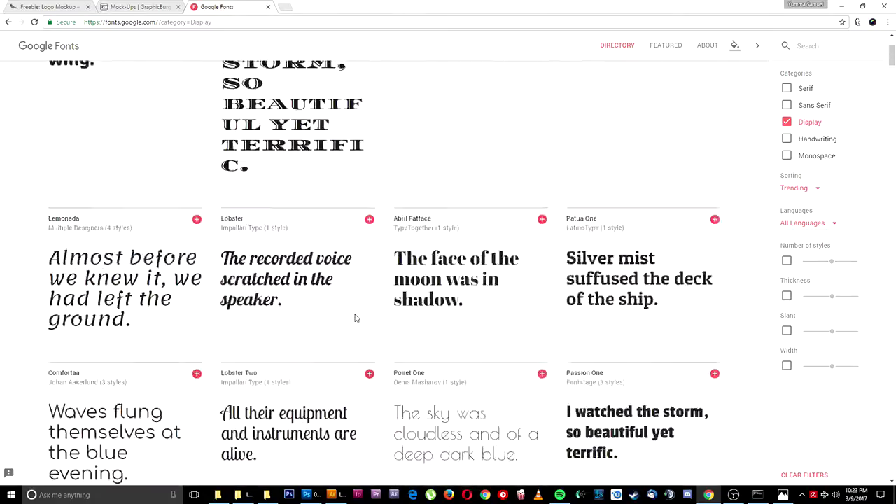
{"action": "scroll", "coordinate": [355, 318], "scroll_direction": "up", "scroll_amount": 2}
{"action": "left_click", "coordinate": [786, 123]}
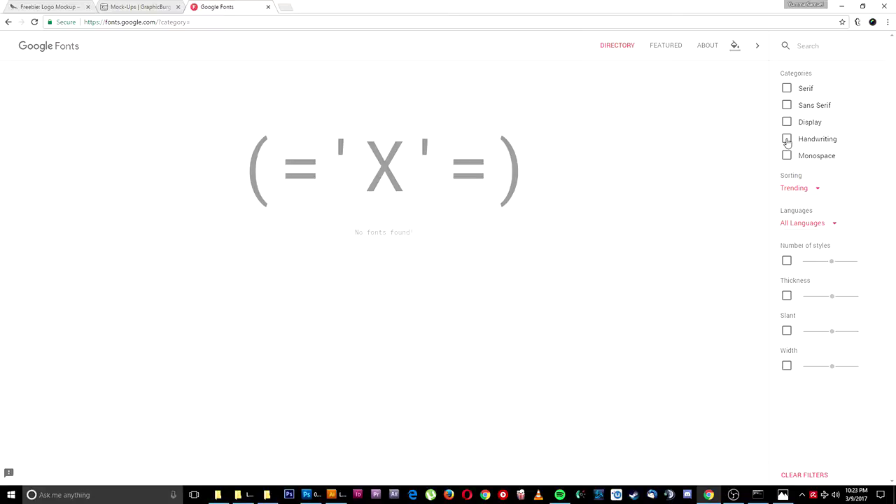
{"action": "left_click", "coordinate": [786, 140]}
{"action": "scroll", "coordinate": [443, 288], "scroll_direction": "down", "scroll_amount": 10}
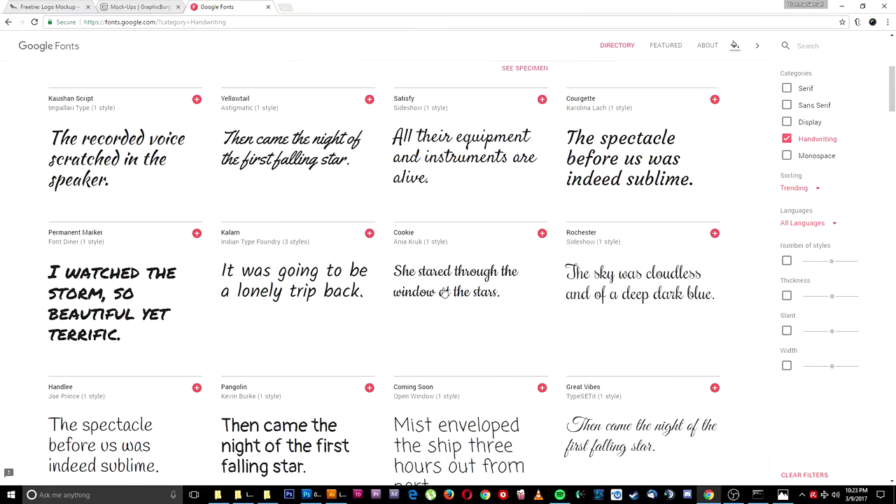
{"action": "scroll", "coordinate": [443, 291], "scroll_direction": "down", "scroll_amount": 6}
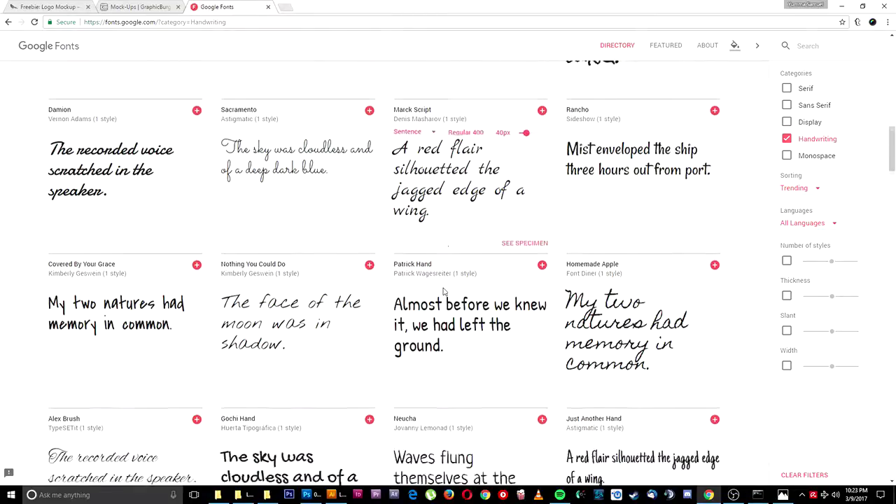
{"action": "scroll", "coordinate": [443, 291], "scroll_direction": "up", "scroll_amount": 10}
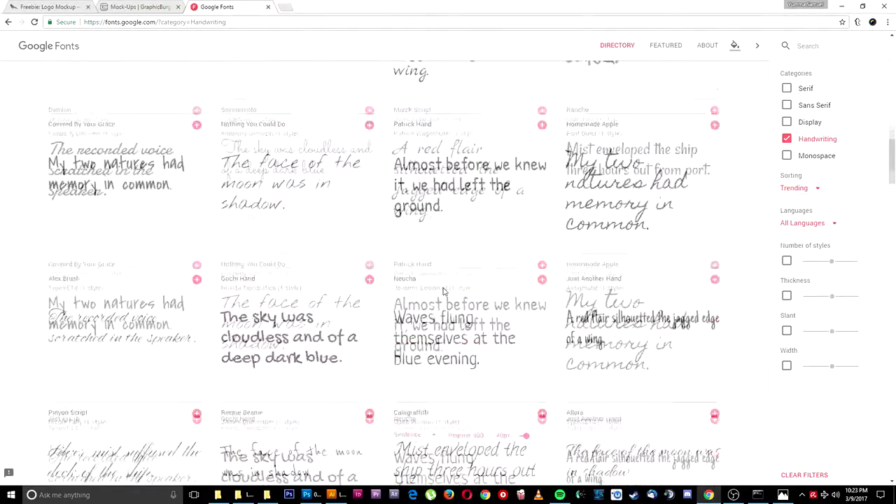
Switch to Illustrator and check which font the small handwritten "Tastee" text uses.
{"action": "mouse_move", "coordinate": [331, 495]}
{"action": "left_click", "coordinate": [355, 439]}
{"action": "left_click", "coordinate": [411, 297]}
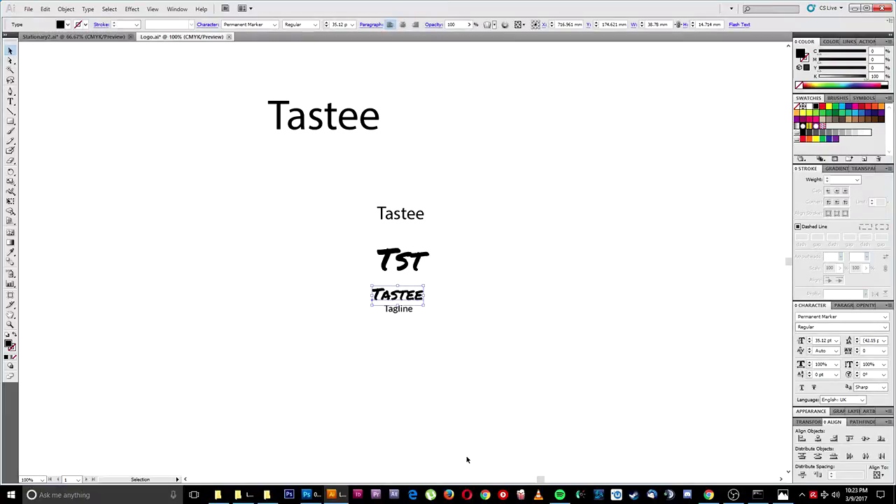
Return to Google Fonts in Chrome, search for "permane" and add the Permanent Marker family to the selection.
{"action": "left_click", "coordinate": [708, 495]}
{"action": "scroll", "coordinate": [759, 199], "scroll_direction": "up", "scroll_amount": 4}
{"action": "scroll", "coordinate": [759, 202], "scroll_direction": "down", "scroll_amount": 10}
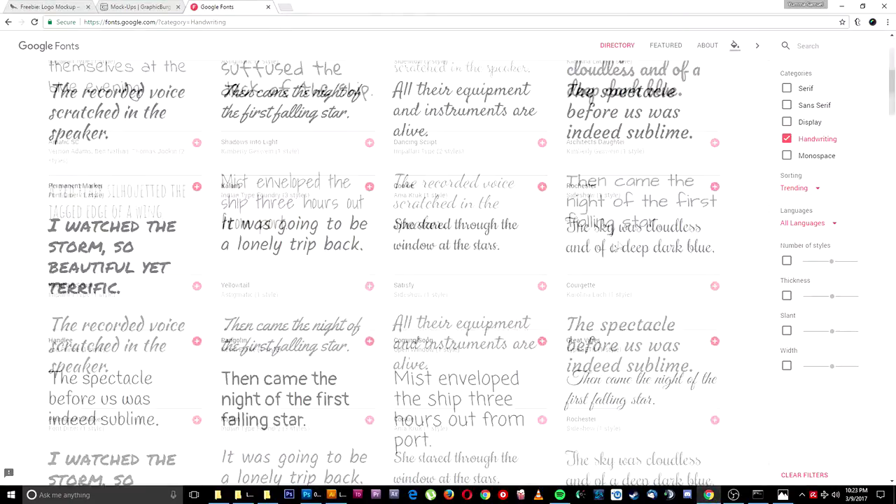
{"action": "scroll", "coordinate": [606, 253], "scroll_direction": "down", "scroll_amount": 5}
{"action": "scroll", "coordinate": [606, 253], "scroll_direction": "up", "scroll_amount": 7}
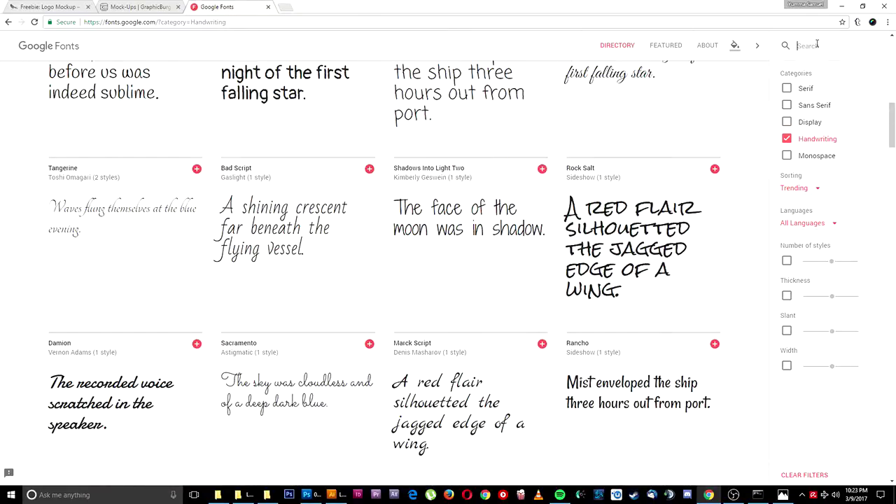
{"action": "type", "text": "permane"}
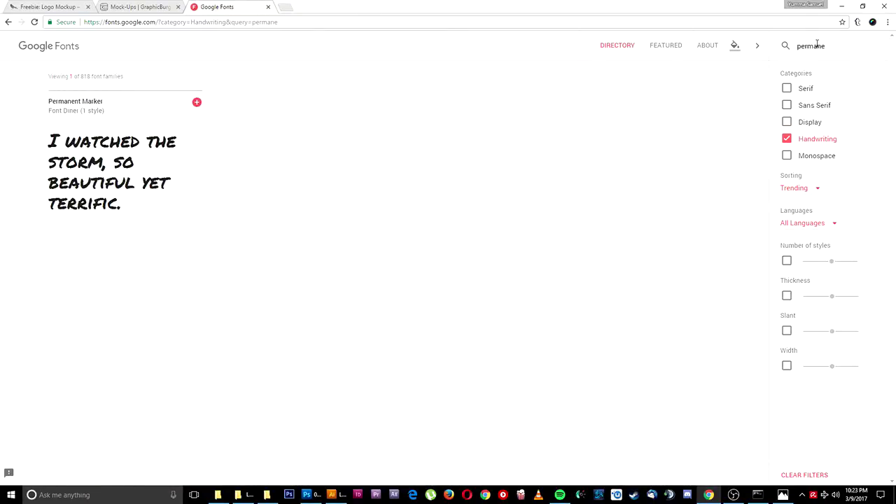
{"action": "left_click", "coordinate": [197, 104]}
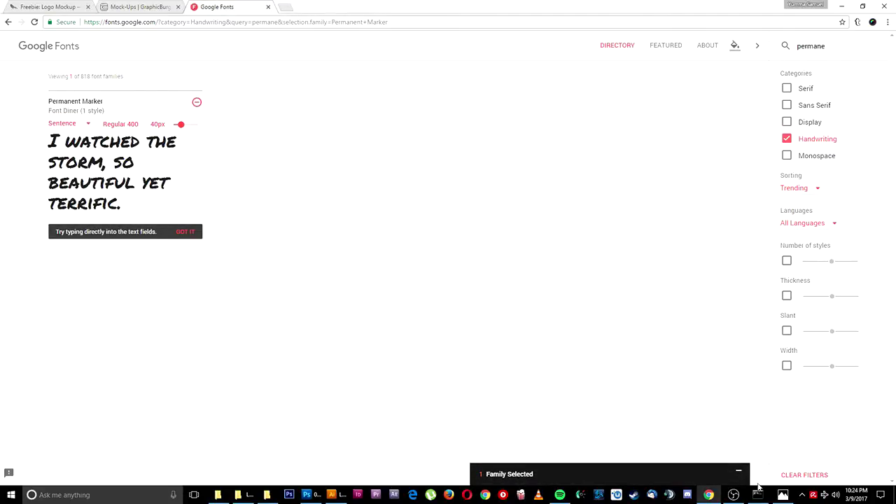
{"action": "left_click", "coordinate": [738, 472]}
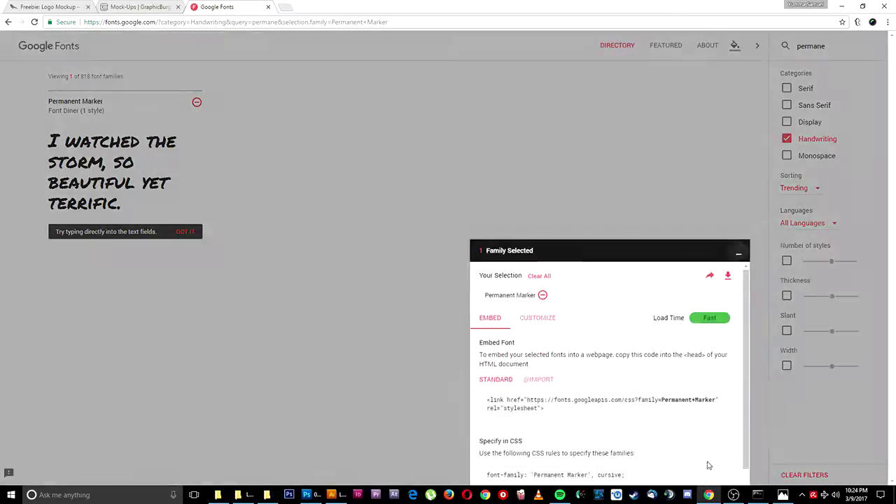
{"action": "left_click", "coordinate": [728, 242]}
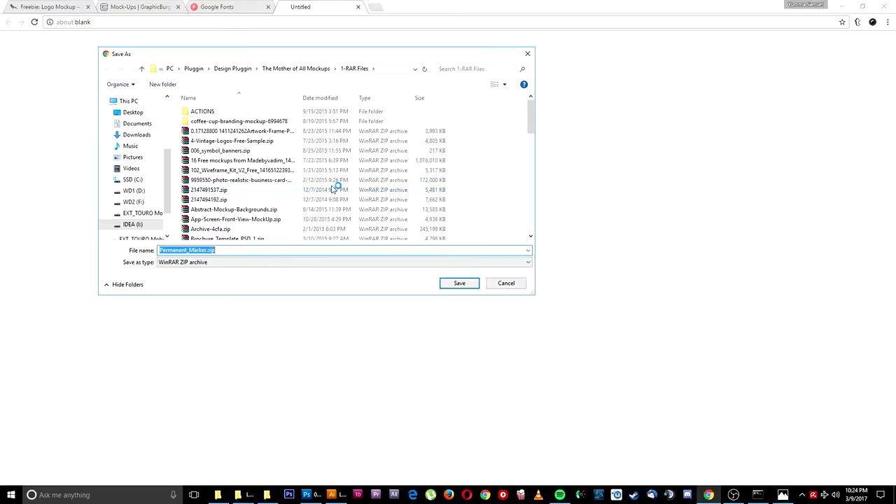
{"action": "left_click", "coordinate": [507, 283]}
{"action": "left_click", "coordinate": [739, 219]}
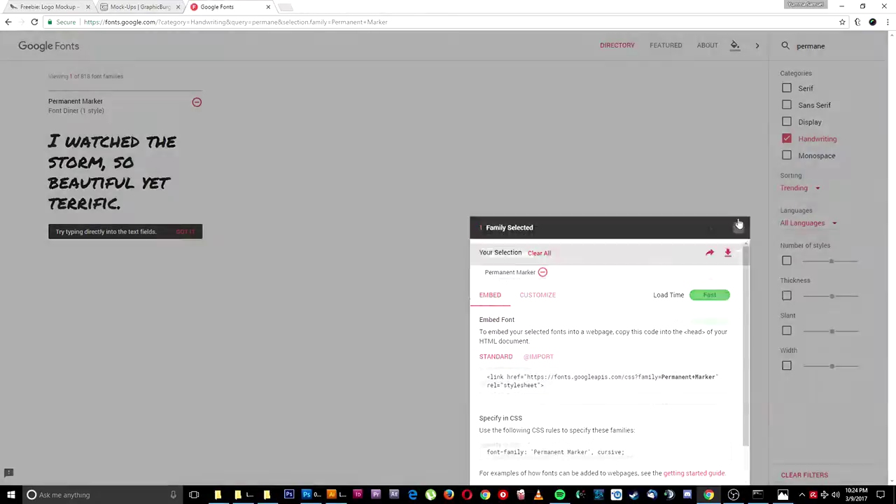
{"action": "left_click", "coordinate": [733, 495]}
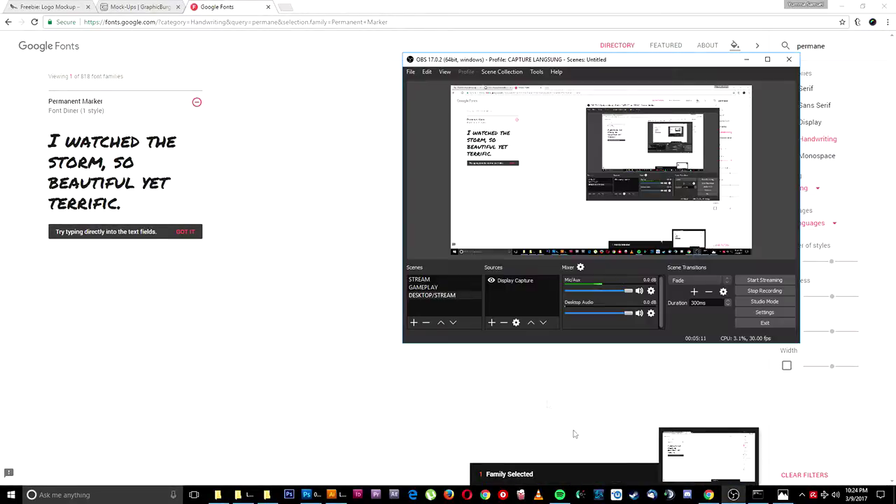
{"action": "left_click", "coordinate": [630, 418]}
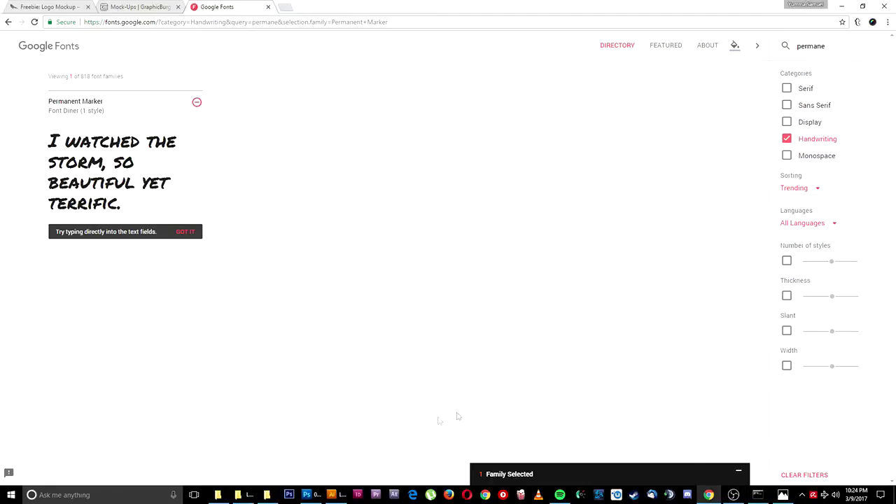
Switch to Illustrator and set the font of the large "Tastee" text to Permanent Marker.
{"action": "left_click", "coordinate": [332, 494]}
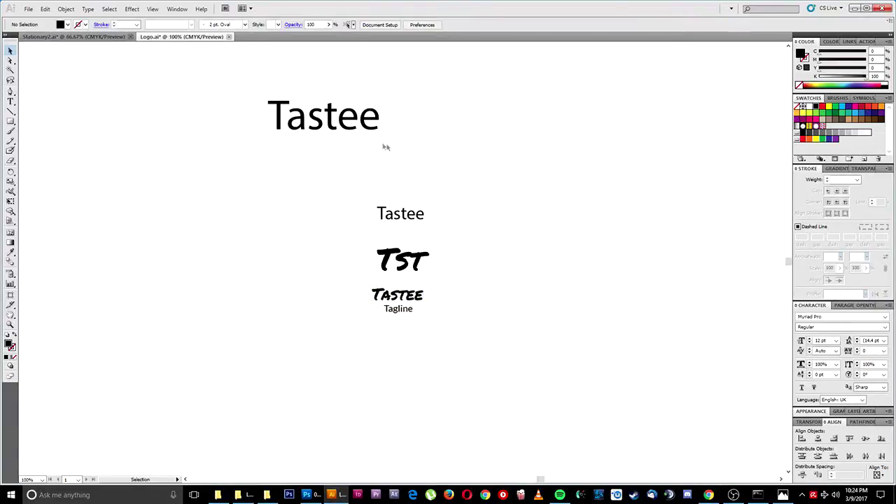
{"action": "left_click_drag", "start_coordinate": [394, 159], "coordinate": [452, 222]}
{"action": "left_click", "coordinate": [396, 185]}
{"action": "left_click", "coordinate": [256, 26]}
{"action": "type", "text": "Permanent Marker"}
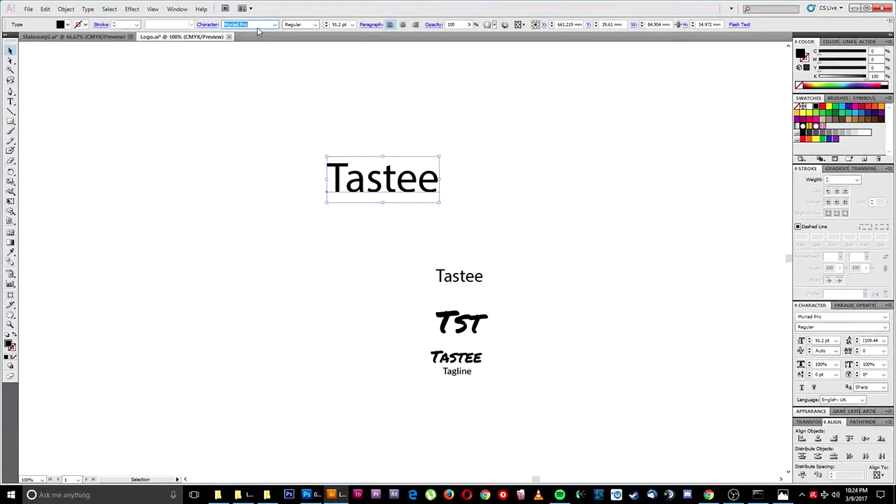
{"action": "key", "text": "Return"}
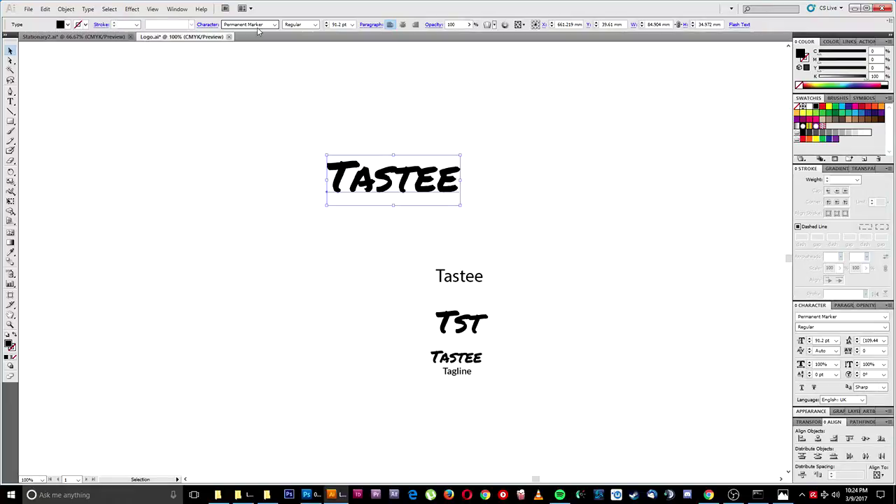
{"action": "left_click", "coordinate": [210, 189]}
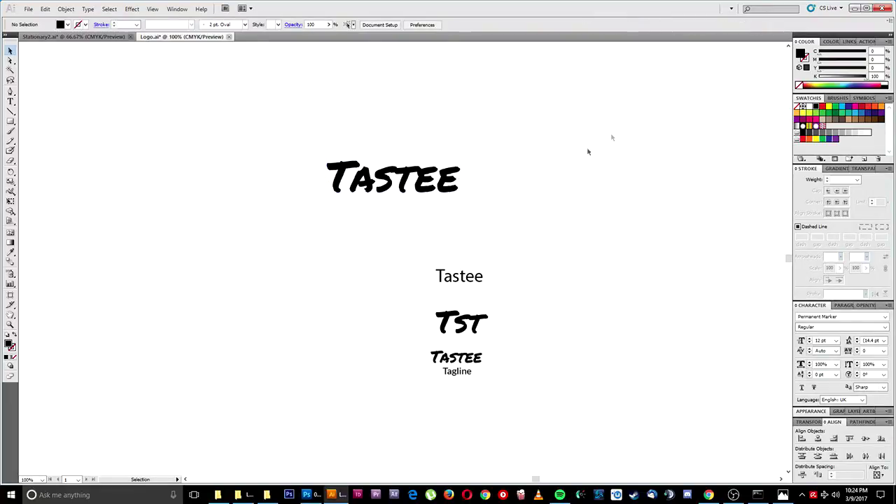
Move the small sample texts (Tastee, Tst, Tagline) off to the left of the large "Tastee" text.
{"action": "left_click_drag", "start_coordinate": [571, 225], "coordinate": [378, 413]}
{"action": "left_click_drag", "start_coordinate": [458, 319], "coordinate": [91, 304]}
{"action": "left_click_drag", "start_coordinate": [574, 134], "coordinate": [236, 260]}
{"action": "left_click_drag", "start_coordinate": [470, 237], "coordinate": [483, 262]}
{"action": "left_click", "coordinate": [160, 319]}
Place a copy of the small "Tastee" text above the large one and change its wording to "Logotype".
{"action": "left_click_drag", "start_coordinate": [116, 304], "coordinate": [367, 163], "text": "alt"}
{"action": "double_click", "coordinate": [364, 161]}
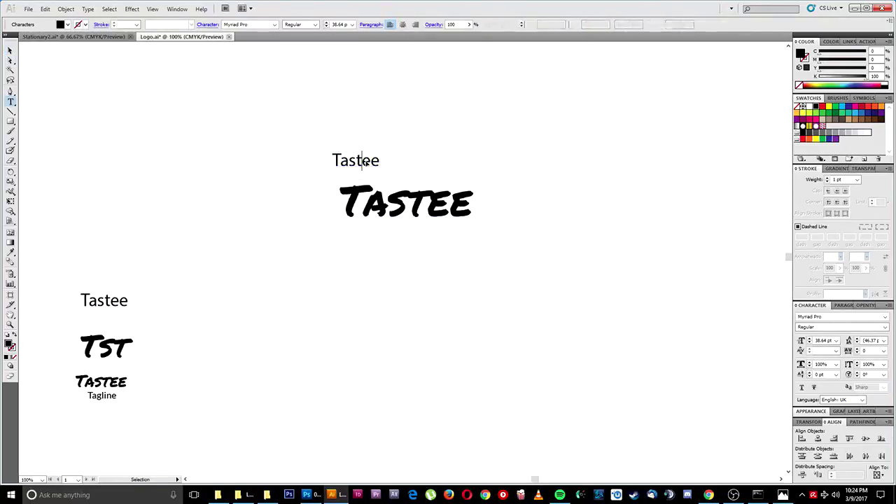
{"action": "key", "text": "ctrl+a"}
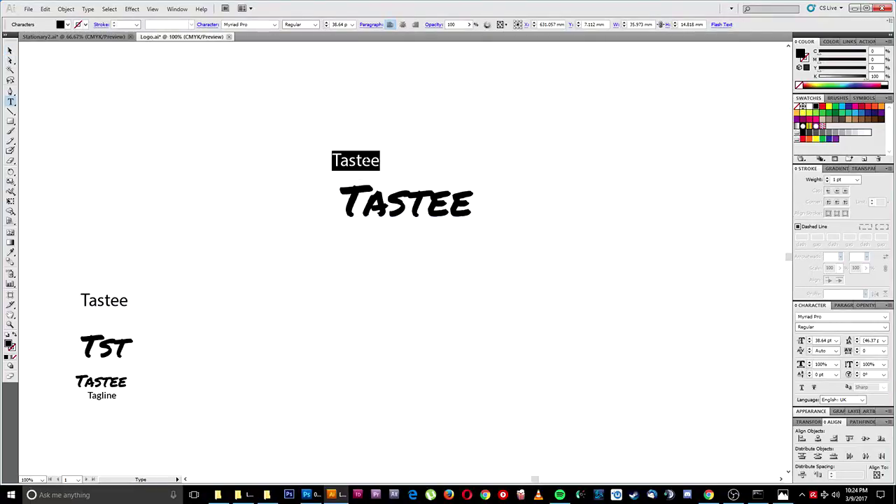
{"action": "type", "text": "T"}
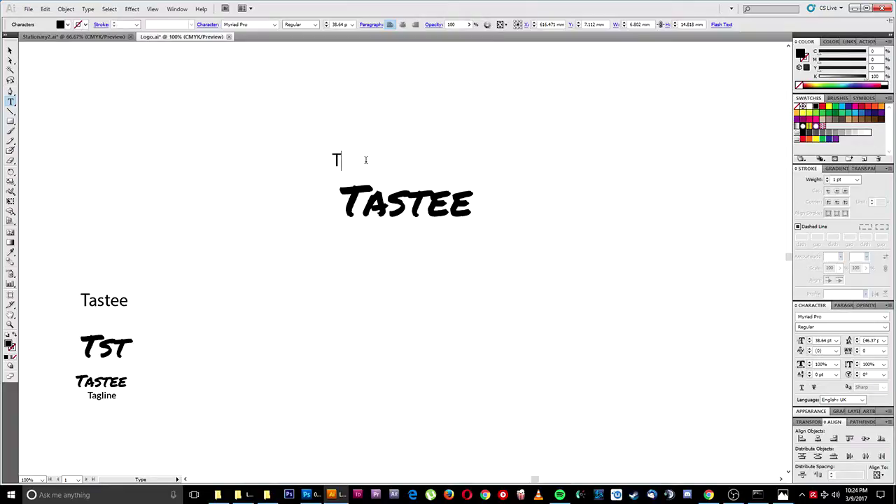
{"action": "key", "text": "BackSpace"}
{"action": "type", "text": "Logotype"}
{"action": "key", "text": "Escape"}
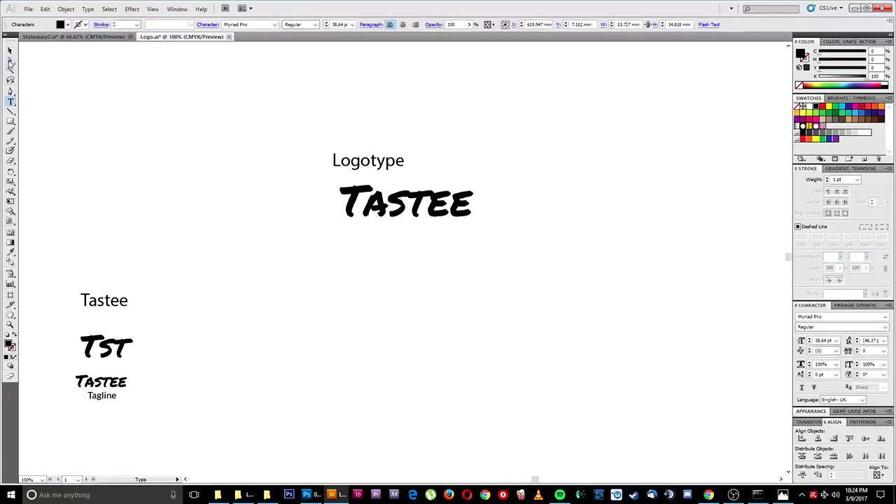
Scale the "Logotype" label down to about 17.5 pt, keeping it just above the start of the large "Tastee" text.
{"action": "left_click_drag", "start_coordinate": [405, 149], "coordinate": [356, 165]}
{"action": "left_click", "coordinate": [538, 165]}
{"action": "key", "text": "space"}
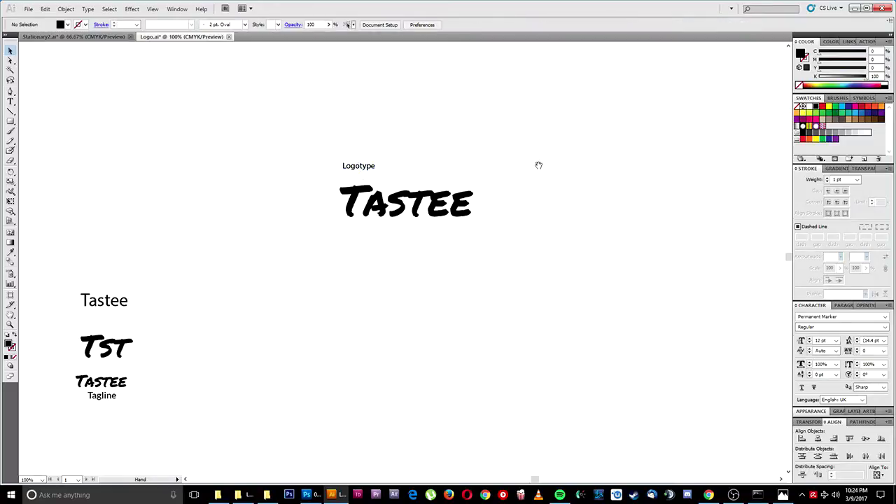
{"action": "left_click_drag", "start_coordinate": [538, 165], "coordinate": [445, 144]}
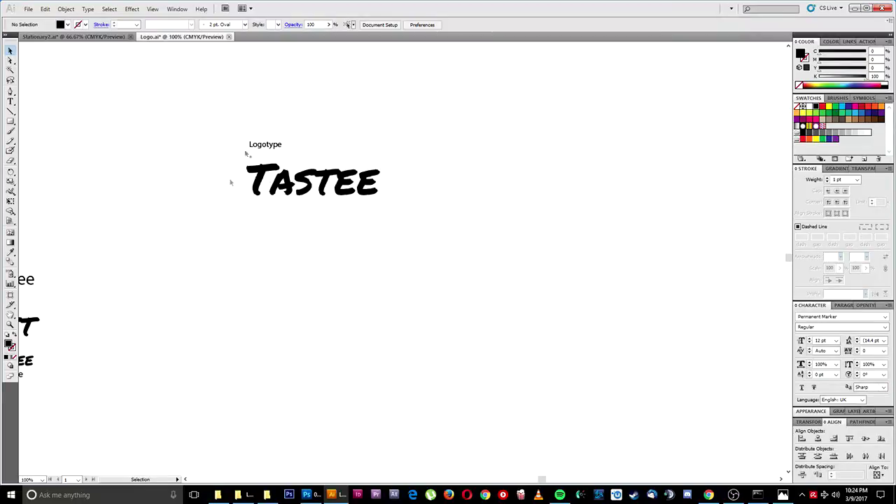
Duplicate the "Logotype" label below the large "Tastee" text and change the copy to "Logogram".
{"action": "left_click_drag", "start_coordinate": [276, 154], "coordinate": [344, 219]}
{"action": "double_click", "coordinate": [273, 216]}
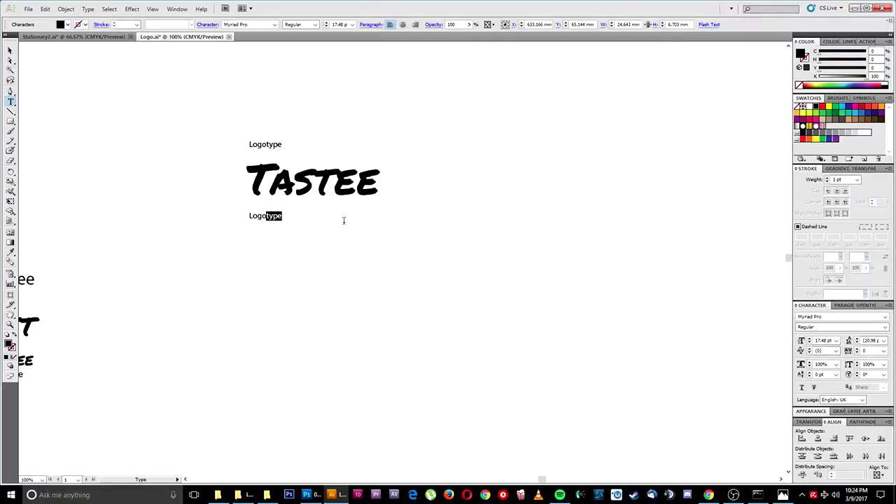
{"action": "type", "text": "gram"}
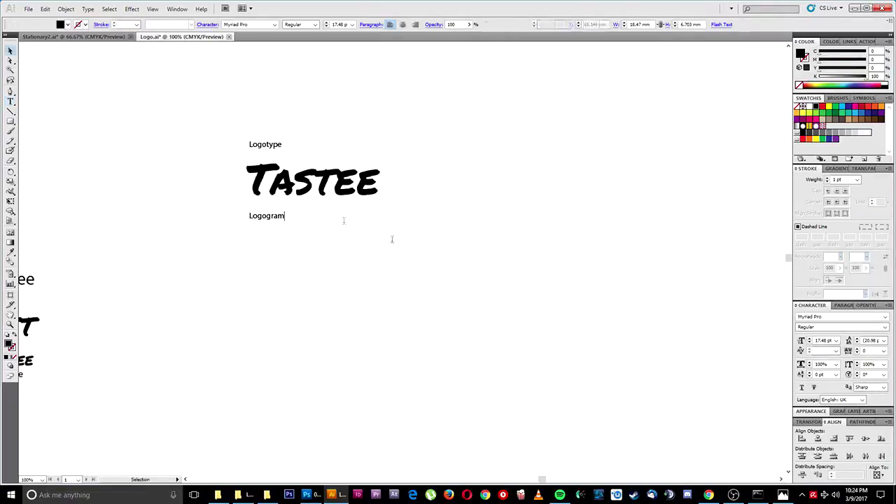
{"action": "key", "text": "Escape"}
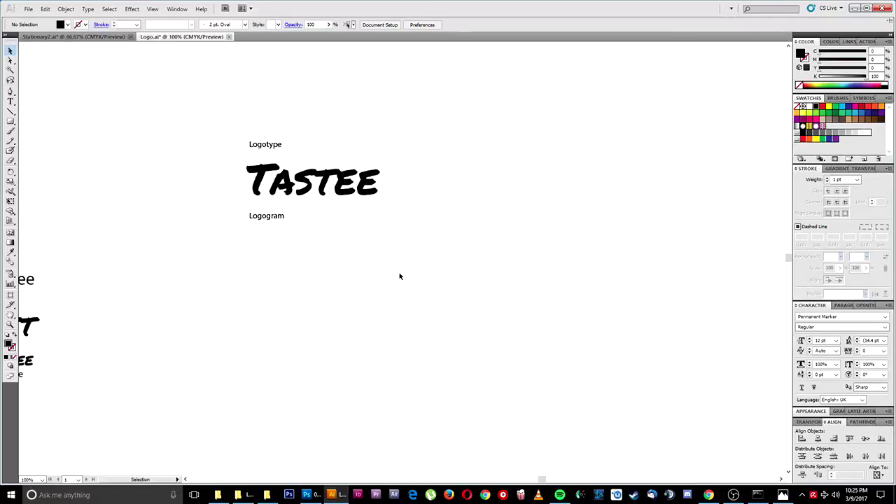
Duplicate the large "Tastee" text straight down beneath the "Logogram" label.
{"action": "left_click_drag", "start_coordinate": [320, 192], "coordinate": [319, 273]}
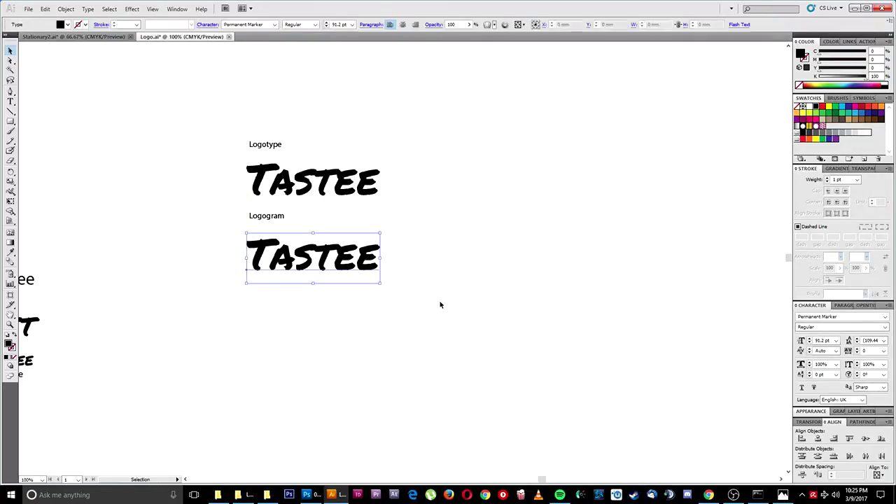
{"action": "left_click", "coordinate": [440, 303]}
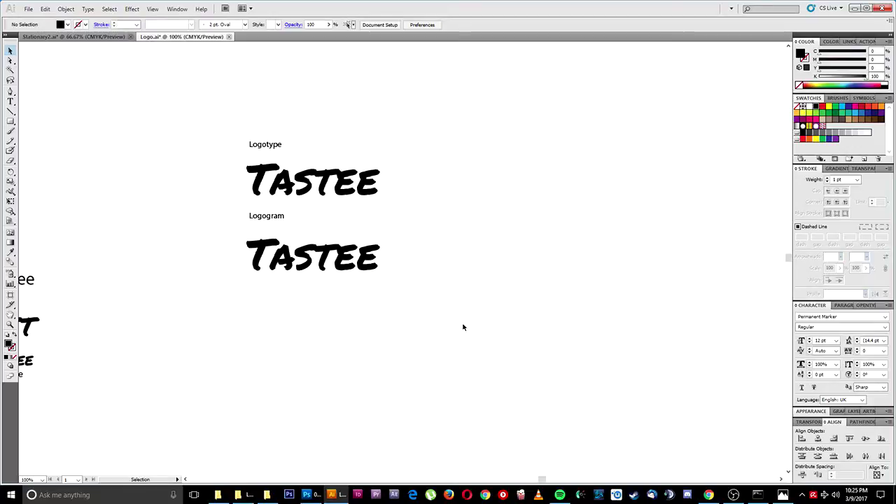
{"action": "left_click_drag", "start_coordinate": [401, 198], "coordinate": [388, 203]}
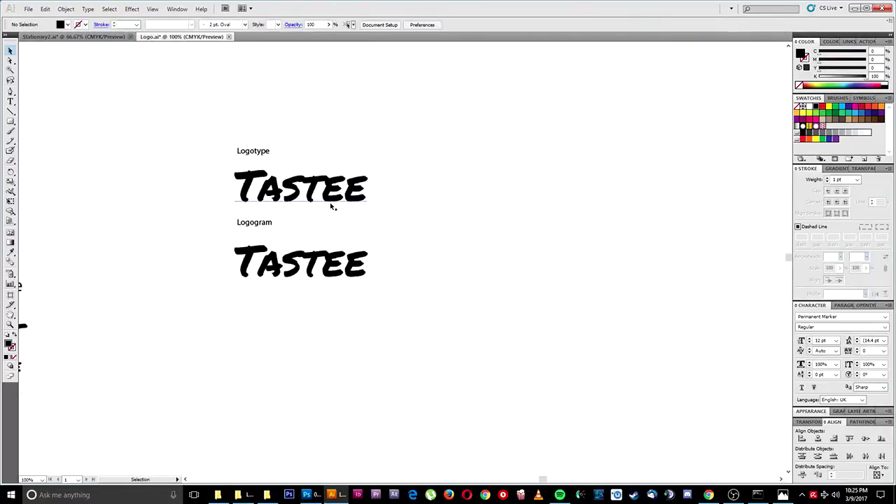
Shorten the "Tastee" copy under the "Logogram" label to "Tst".
{"action": "key", "text": "t"}
{"action": "left_click", "coordinate": [302, 266]}
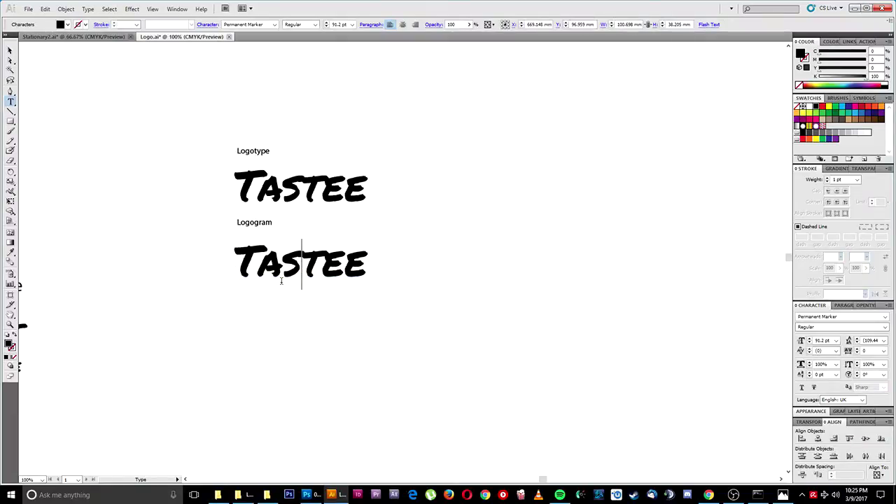
{"action": "left_click", "coordinate": [282, 274]}
{"action": "key", "text": "BackSpace"}
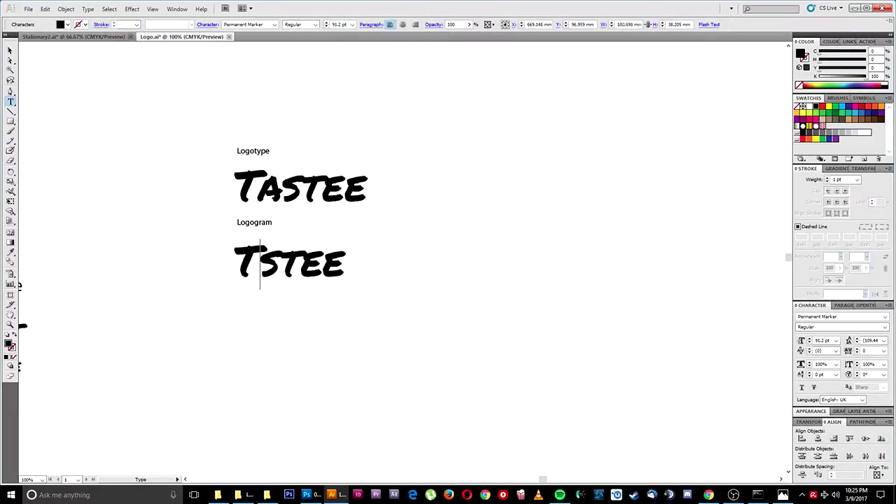
{"action": "left_click_drag", "start_coordinate": [300, 266], "coordinate": [387, 261]}
{"action": "key", "text": "BackSpace"}
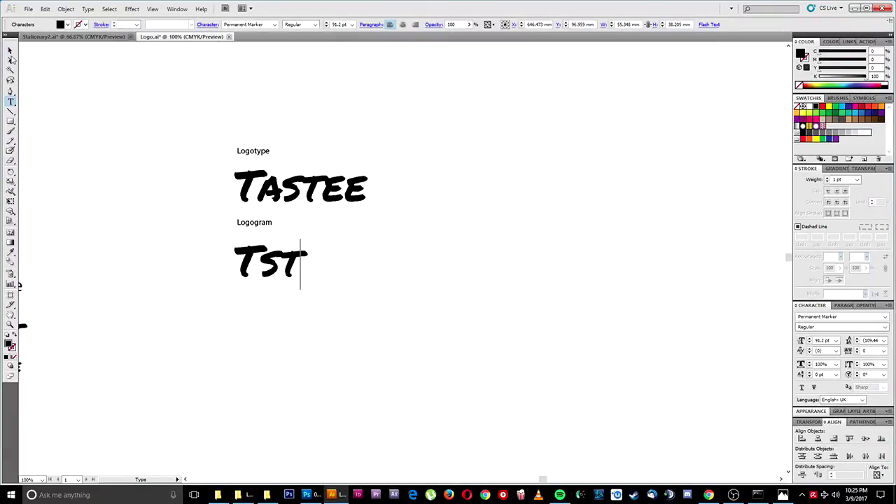
{"action": "left_click", "coordinate": [10, 51]}
{"action": "left_click", "coordinate": [134, 214]}
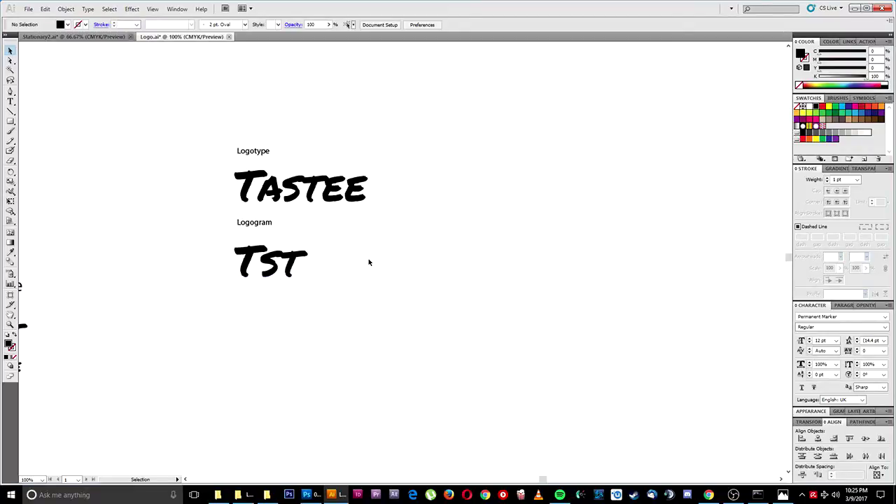
Convert the large "Tastee" text under the "Logotype" label to outlines.
{"action": "left_click", "coordinate": [295, 260]}
{"action": "left_click_drag", "start_coordinate": [358, 252], "coordinate": [357, 295]}
{"action": "left_click", "coordinate": [314, 233]}
{"action": "right_click", "coordinate": [314, 233]}
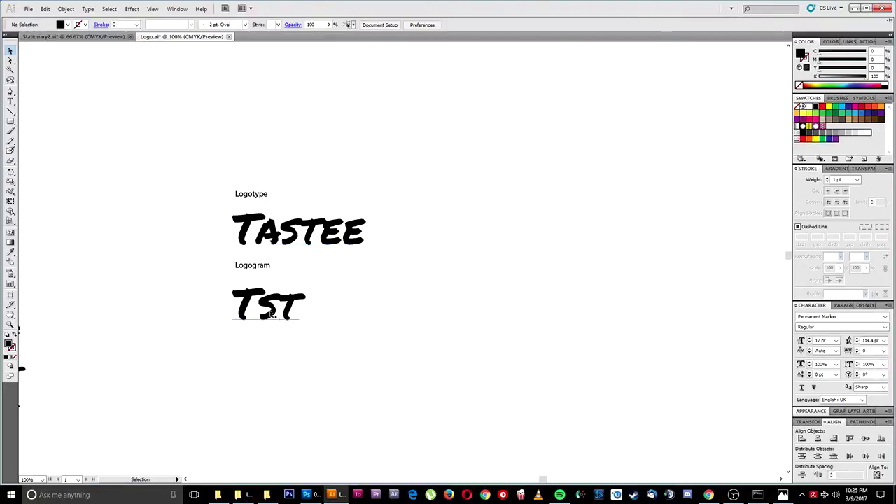
{"action": "right_click", "coordinate": [324, 234]}
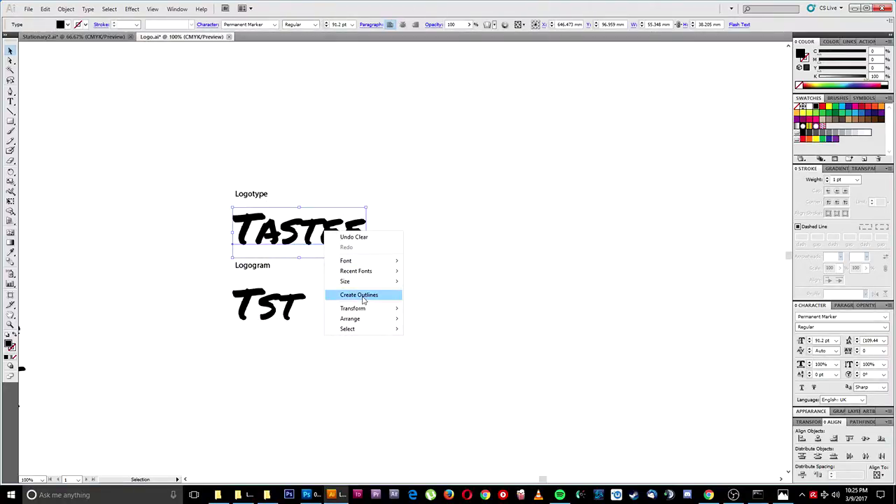
{"action": "left_click", "coordinate": [363, 300]}
{"action": "left_click", "coordinate": [254, 248]}
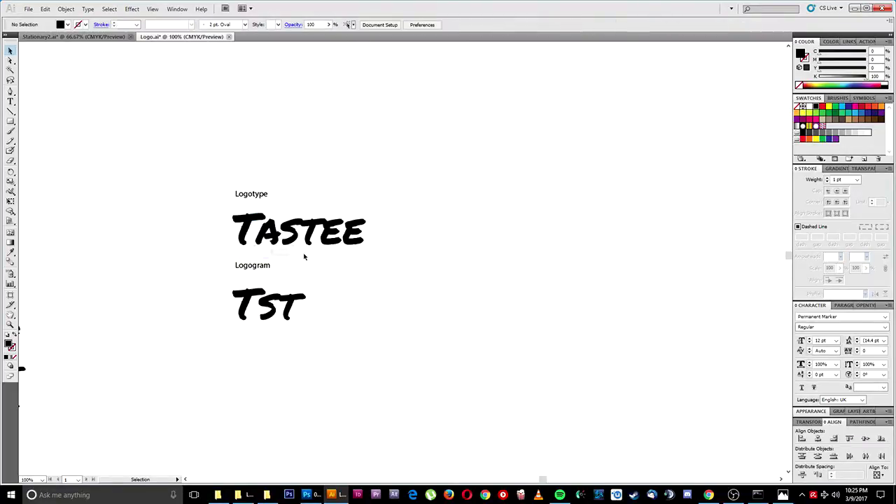
Convert the "Tst" text to outlines and move it slightly up, closer to the "Logogram" label.
{"action": "right_click", "coordinate": [276, 304]}
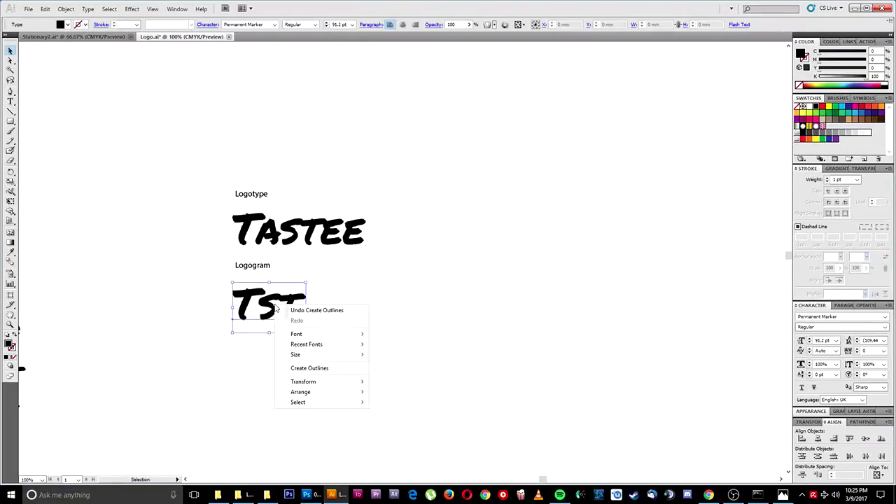
{"action": "left_click", "coordinate": [309, 367]}
{"action": "left_click", "coordinate": [390, 356]}
{"action": "left_click_drag", "start_coordinate": [492, 303], "coordinate": [422, 238]}
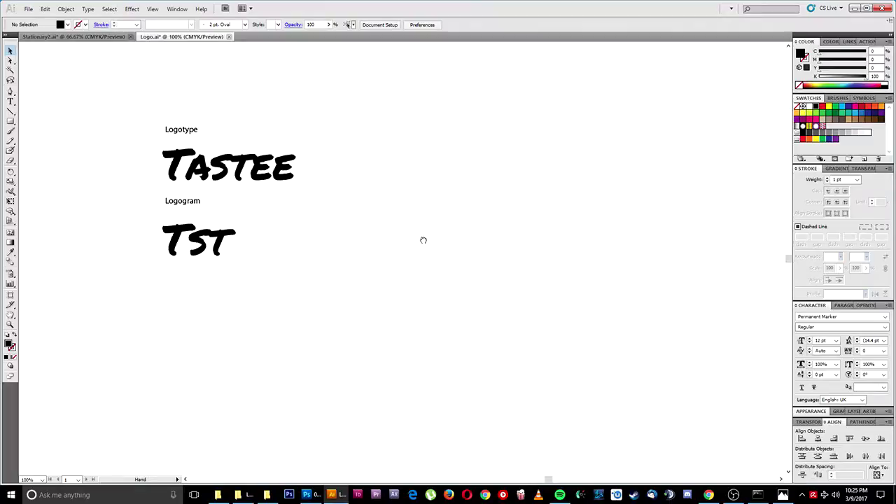
{"action": "left_click_drag", "start_coordinate": [197, 245], "coordinate": [193, 236]}
{"action": "left_click", "coordinate": [296, 286]}
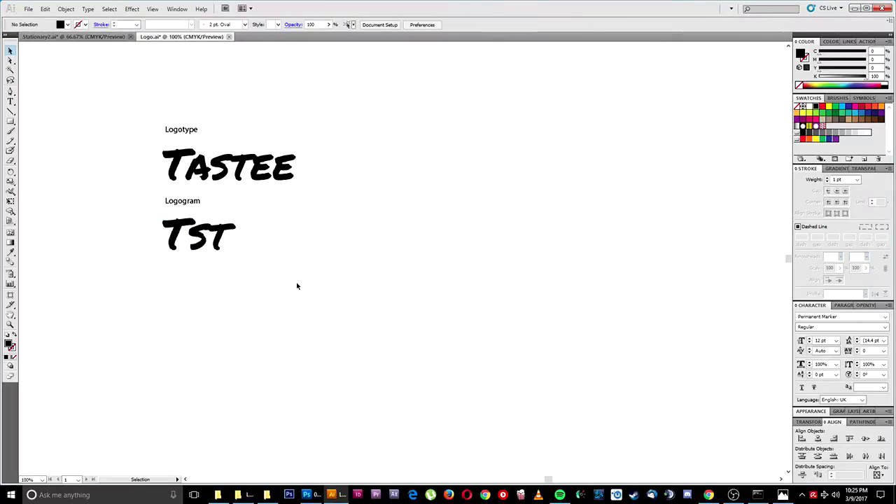
Move the group of small sample texts further left, away from the Logotype and Logogram samples.
{"action": "key", "text": "space"}
{"action": "left_click_drag", "start_coordinate": [455, 124], "coordinate": [529, 301]}
{"action": "left_click_drag", "start_coordinate": [344, 205], "coordinate": [146, 402]}
{"action": "left_click_drag", "start_coordinate": [232, 304], "coordinate": [154, 308]}
{"action": "left_click", "coordinate": [339, 339]}
{"action": "key", "text": "space"}
{"action": "left_click_drag", "start_coordinate": [577, 253], "coordinate": [257, 306]}
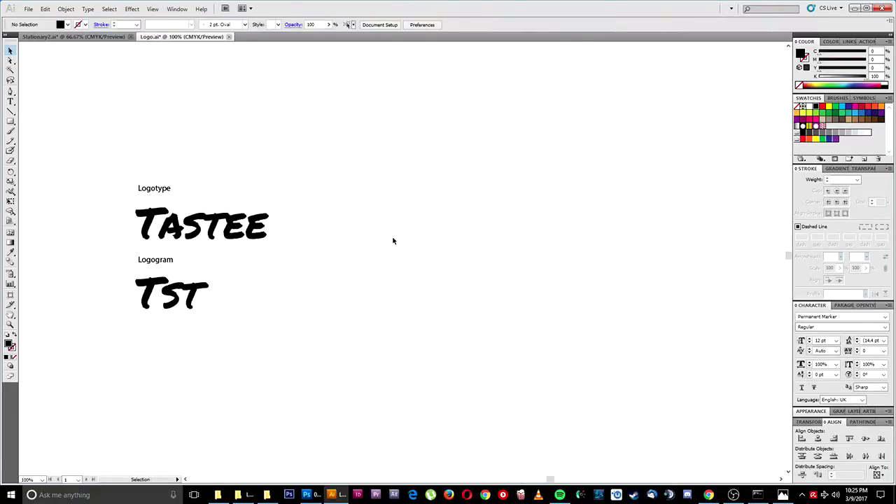
Duplicate the outlined "Tastee" logotype to its right, place the small "Tagline" text centred beneath the copy and select it.
{"action": "left_click_drag", "start_coordinate": [193, 248], "coordinate": [398, 247]}
{"action": "left_click", "coordinate": [372, 296]}
{"action": "key", "text": "space"}
{"action": "left_click_drag", "start_coordinate": [222, 348], "coordinate": [574, 261]}
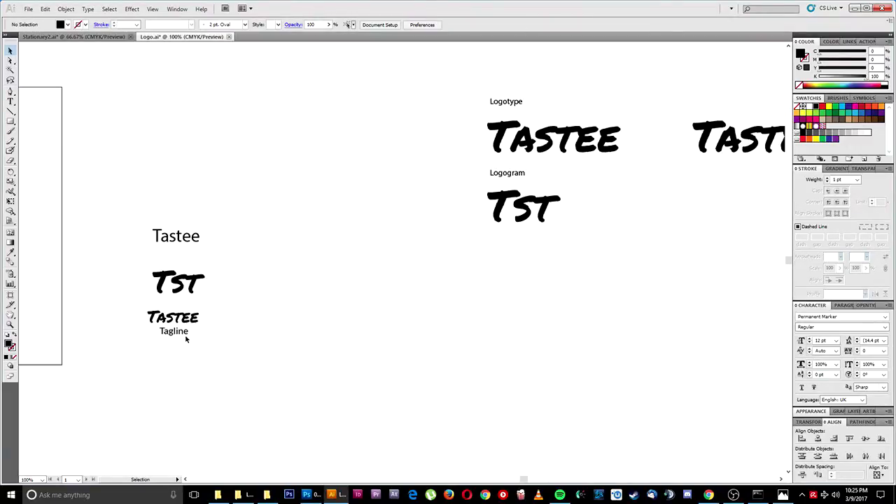
{"action": "left_click_drag", "start_coordinate": [171, 334], "coordinate": [756, 169]}
{"action": "left_click", "coordinate": [678, 255]}
{"action": "key", "text": "space"}
{"action": "left_click_drag", "start_coordinate": [678, 255], "coordinate": [293, 350]}
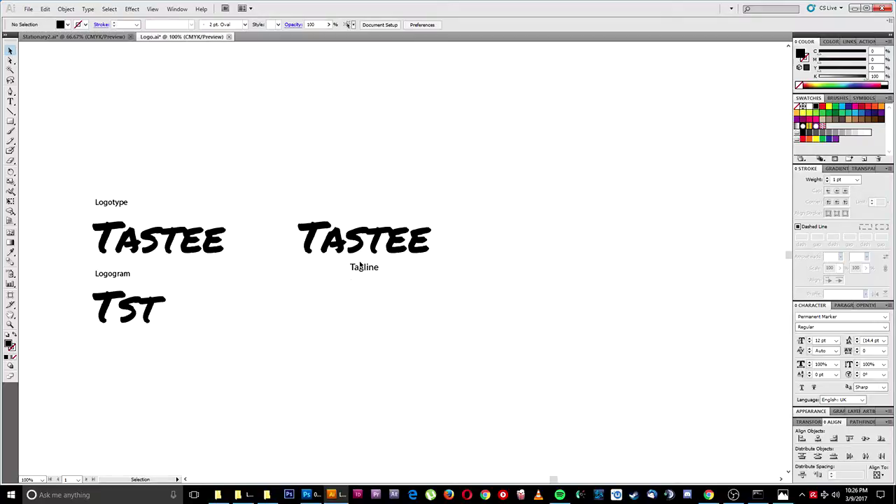
{"action": "left_click", "coordinate": [364, 269]}
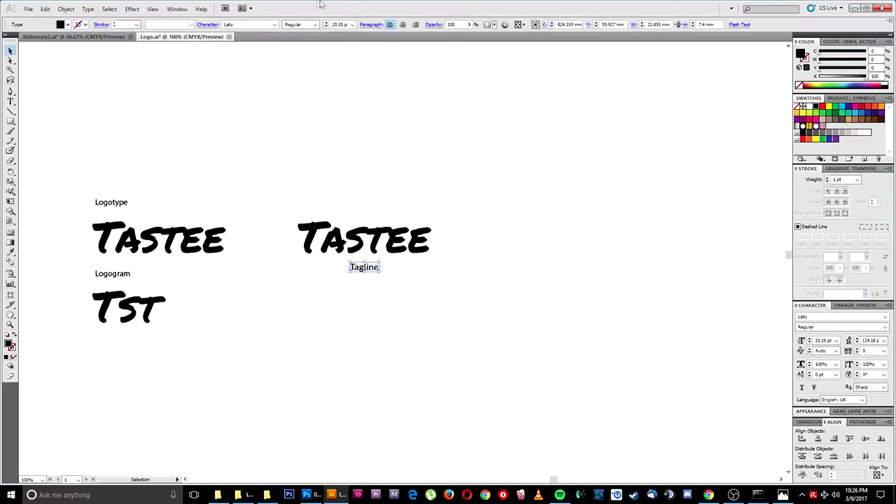
Switch to the Google Fonts page in Chrome and filter the directory to the Sans Serif category only.
{"action": "left_click", "coordinate": [708, 494]}
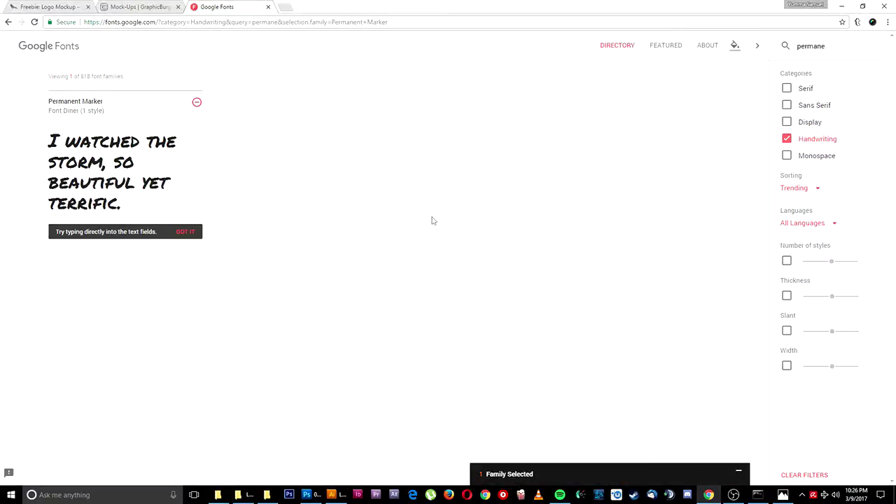
{"action": "left_click", "coordinate": [786, 139]}
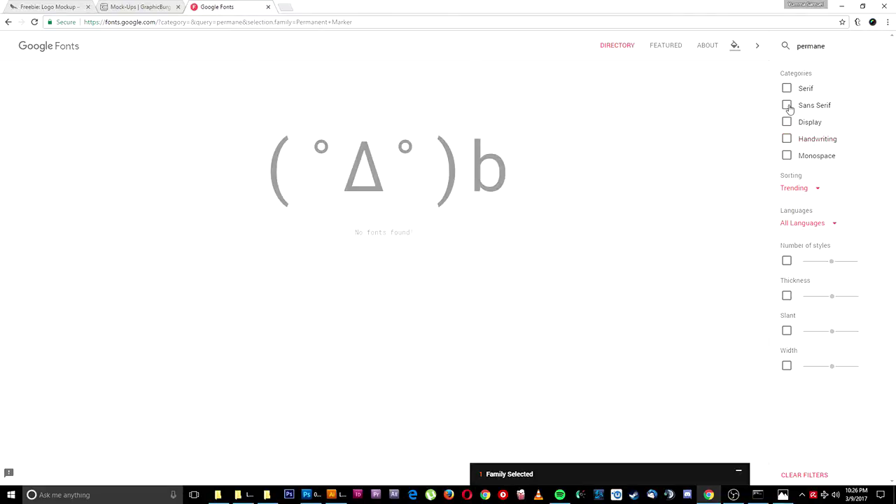
{"action": "left_click", "coordinate": [787, 106]}
{"action": "left_click", "coordinate": [786, 105]}
{"action": "left_click", "coordinate": [786, 89]}
{"action": "left_click", "coordinate": [787, 106]}
{"action": "left_click", "coordinate": [33, 23]}
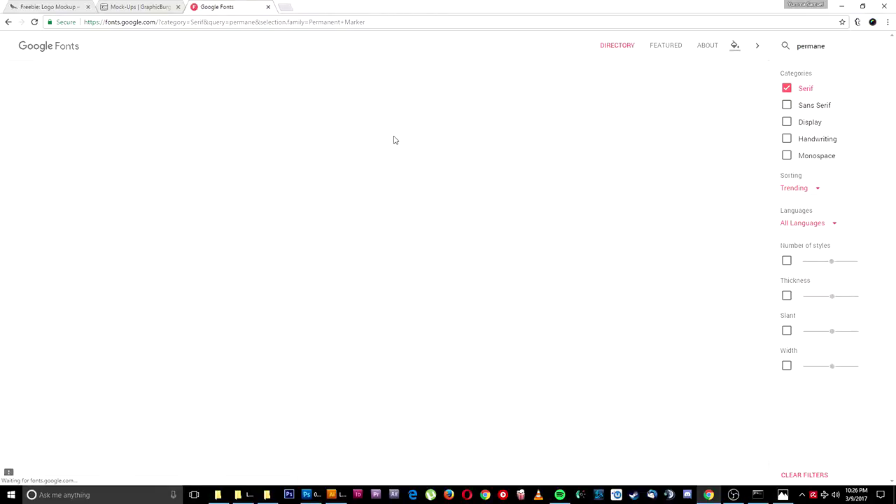
{"action": "left_click", "coordinate": [786, 105]}
{"action": "left_click", "coordinate": [787, 89]}
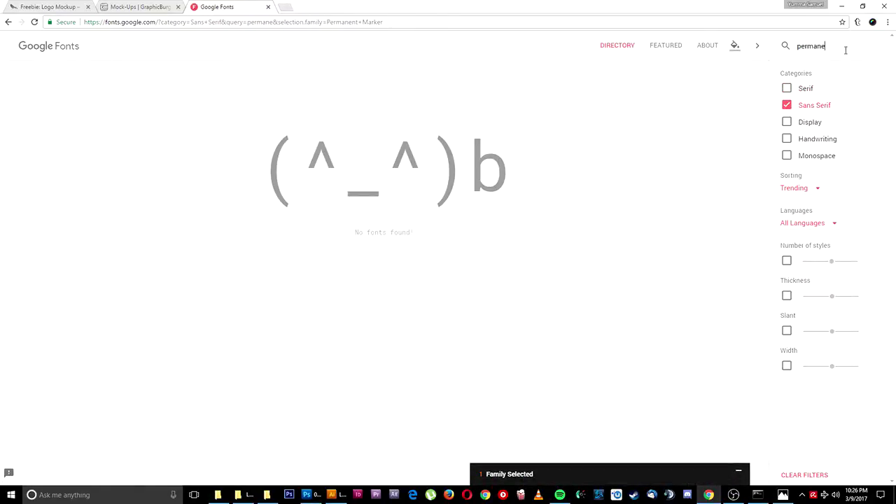
Clear the font search text and browse the sans serif families for a tagline typeface.
{"action": "key", "text": "BackSpace"}
{"action": "key", "text": "BackSpace"}
{"action": "key", "text": "BackSpace"}
{"action": "key", "text": "BackSpace"}
{"action": "key", "text": "BackSpace"}
{"action": "key", "text": "BackSpace"}
{"action": "key", "text": "BackSpace"}
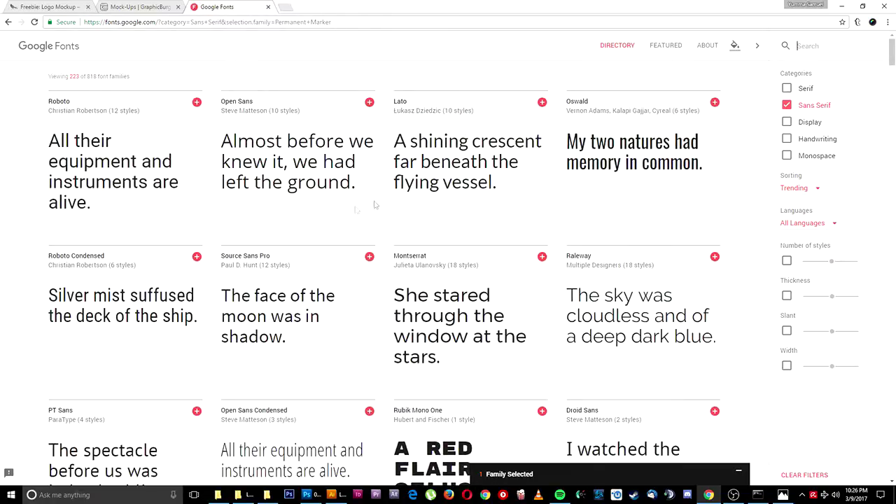
{"action": "scroll", "coordinate": [354, 212], "scroll_direction": "down", "scroll_amount": 2}
{"action": "scroll", "coordinate": [354, 210], "scroll_direction": "down", "scroll_amount": 4}
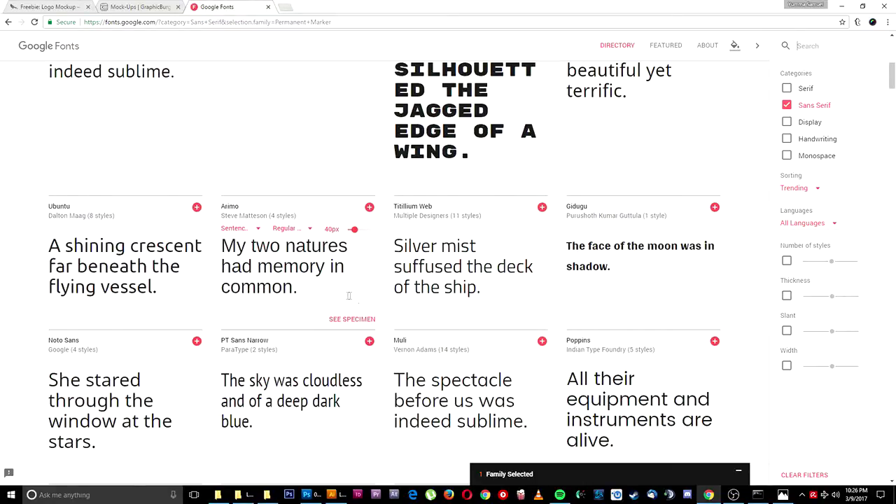
{"action": "scroll", "coordinate": [346, 297], "scroll_direction": "down", "scroll_amount": 2}
{"action": "scroll", "coordinate": [345, 300], "scroll_direction": "down", "scroll_amount": 2}
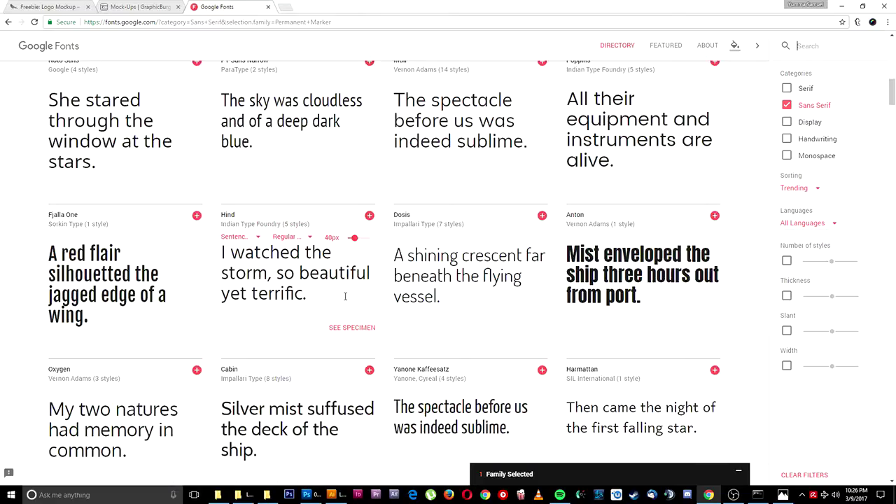
{"action": "scroll", "coordinate": [345, 296], "scroll_direction": "down", "scroll_amount": 4}
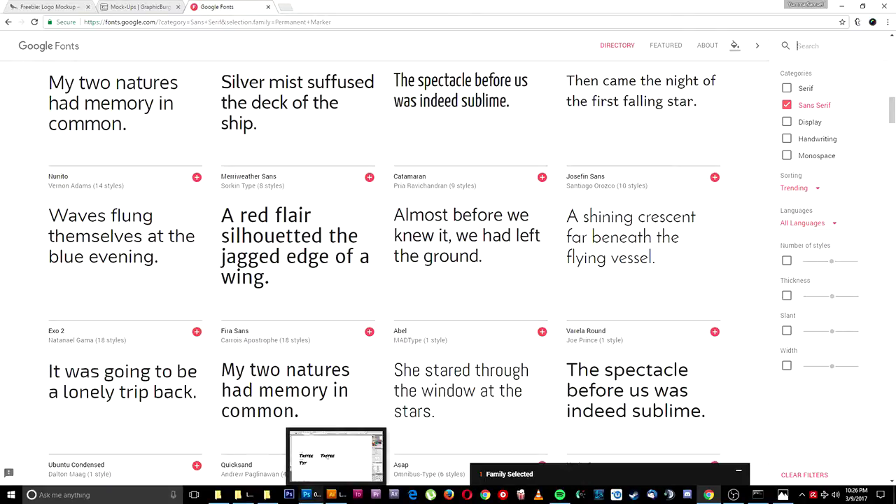
Switch back to Illustrator and enlarge the "Tagline" text beneath the duplicated "Tastee" logotype, keeping it roughly centred.
{"action": "left_click", "coordinate": [339, 495]}
{"action": "left_click", "coordinate": [411, 290]}
{"action": "left_click", "coordinate": [362, 270]}
{"action": "left_click", "coordinate": [448, 289]}
{"action": "scroll", "coordinate": [448, 290], "scroll_direction": "up", "scroll_amount": 1}
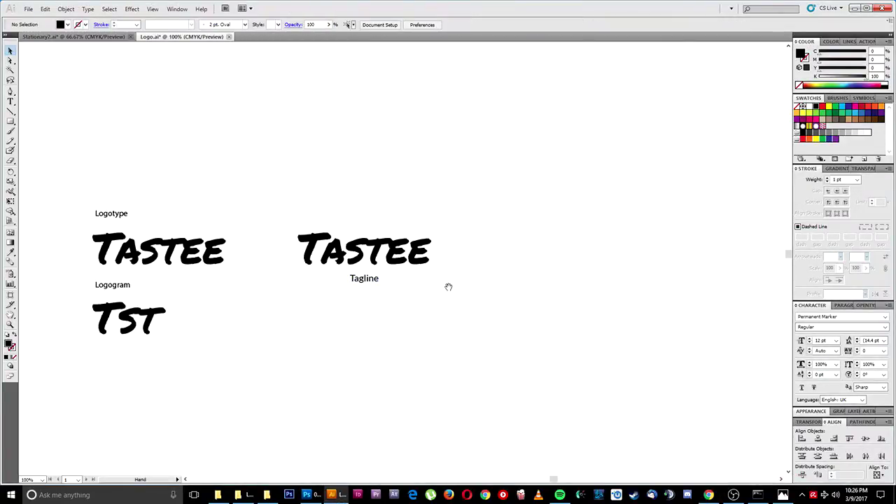
{"action": "left_click", "coordinate": [358, 279]}
{"action": "left_click", "coordinate": [355, 289]}
{"action": "left_click", "coordinate": [352, 278]}
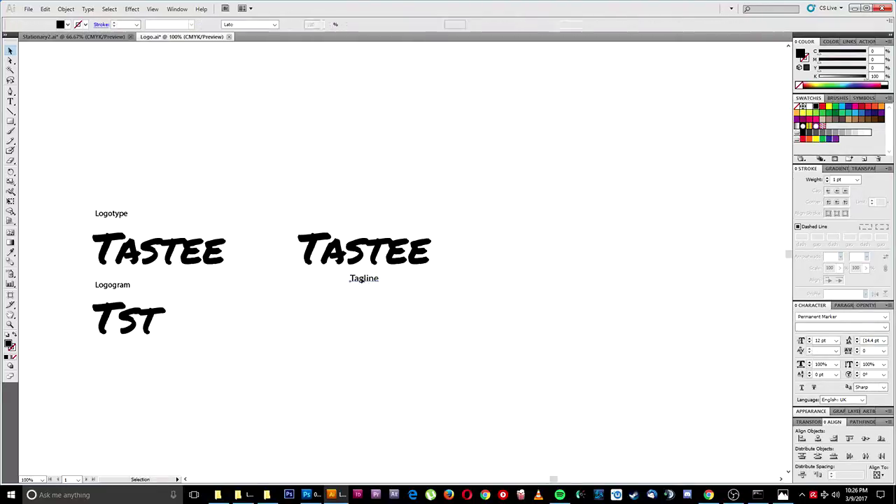
{"action": "left_click_drag", "start_coordinate": [349, 284], "coordinate": [367, 288]}
{"action": "left_click", "coordinate": [420, 336]}
{"action": "left_click_drag", "start_coordinate": [367, 345], "coordinate": [439, 329]}
{"action": "left_click_drag", "start_coordinate": [599, 192], "coordinate": [335, 334]}
{"action": "left_click", "coordinate": [219, 198]}
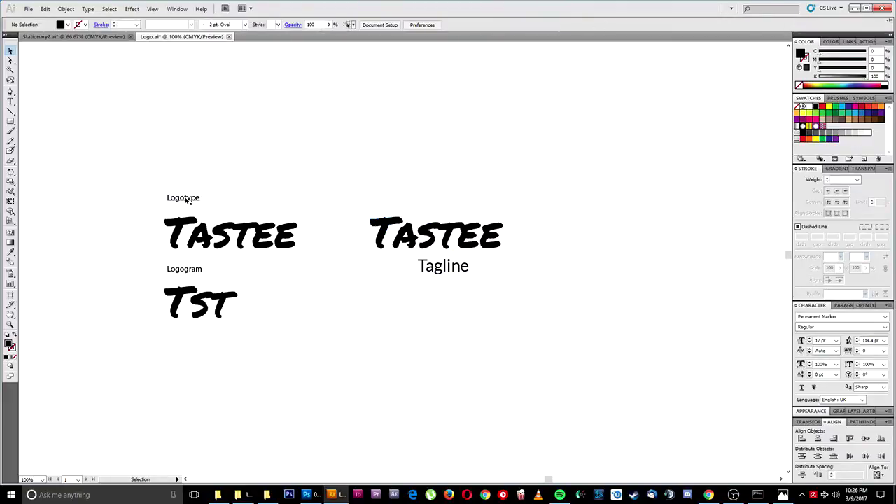
Duplicate the "Logotype" label above the second "Tastee" and change the copy to "Logotype w/ Tagline".
{"action": "left_click_drag", "start_coordinate": [187, 199], "coordinate": [400, 198]}
{"action": "double_click", "coordinate": [410, 197]}
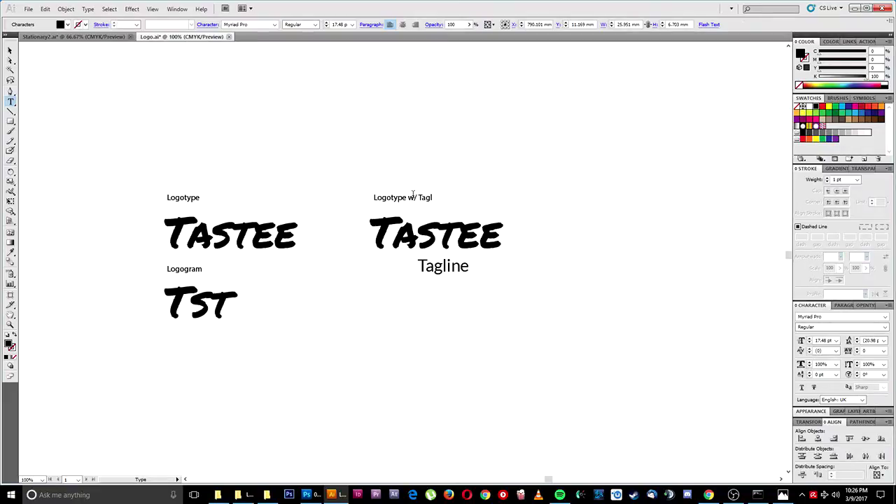
{"action": "type", "text": "w/ Tagline"}
{"action": "key", "text": "Escape"}
{"action": "left_click", "coordinate": [632, 266]}
{"action": "left_click_drag", "start_coordinate": [631, 266], "coordinate": [666, 197]}
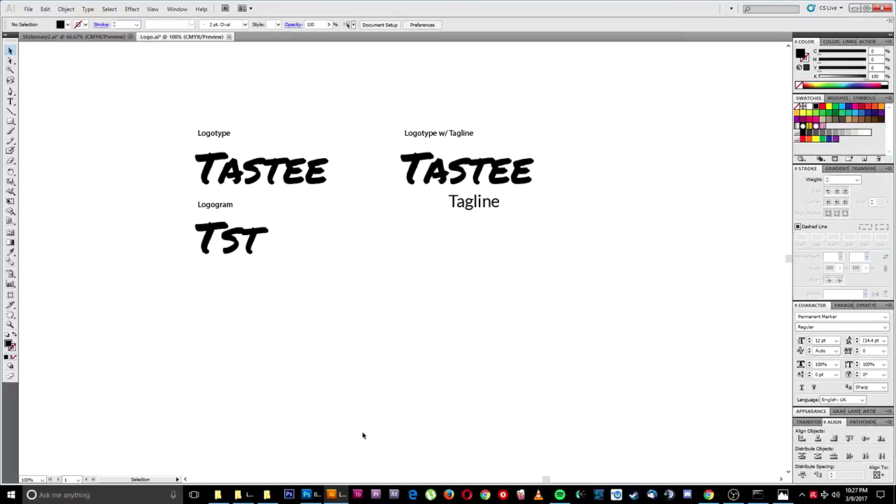
Switch to the Photos app, maximize it and look through the Tastee mockup images from 8.jpg back to 1.jpg.
{"action": "left_click", "coordinate": [766, 483]}
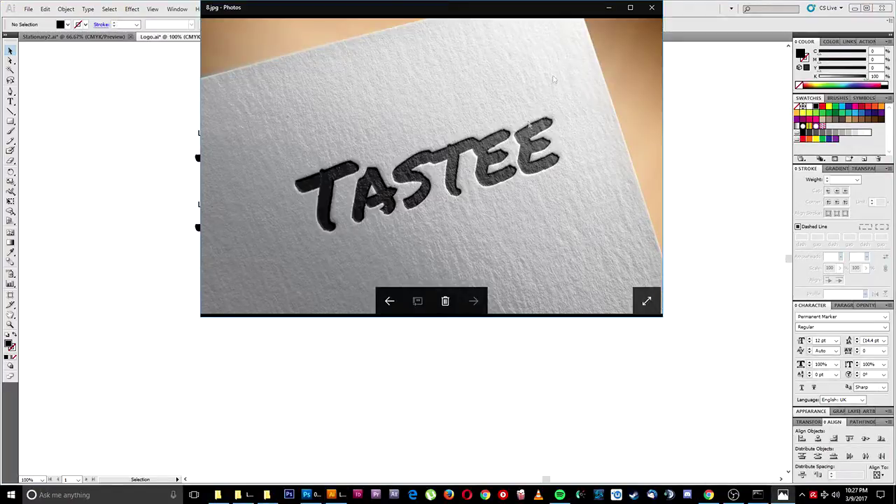
{"action": "left_click", "coordinate": [630, 7]}
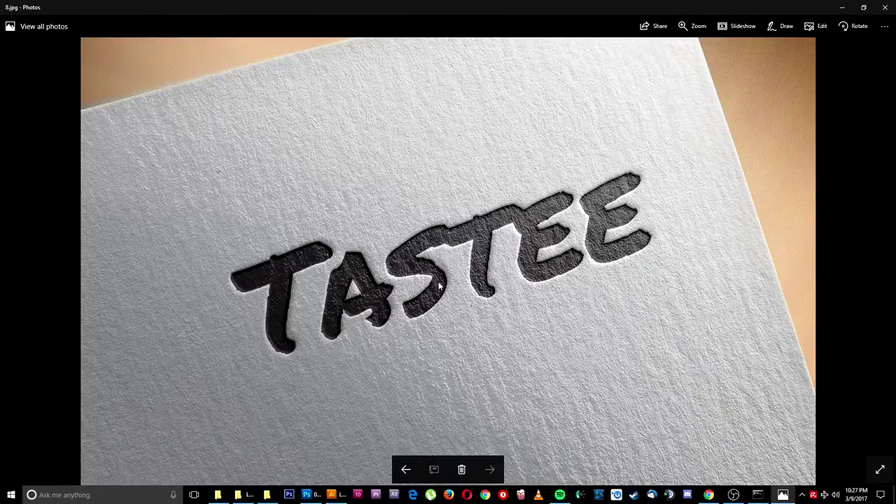
{"action": "scroll", "coordinate": [439, 286], "scroll_direction": "up", "scroll_amount": 7}
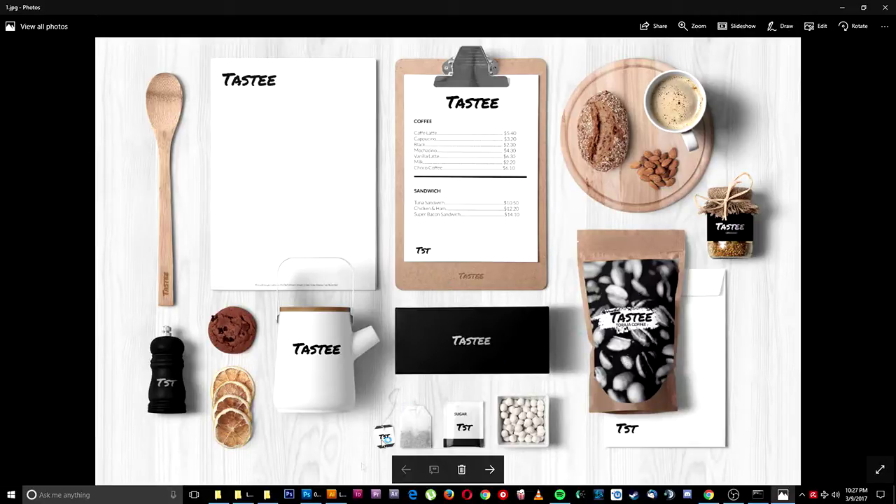
Switch to Chrome, show the GraphicBurger Mock-Ups page and glance over its newest entries.
{"action": "left_click", "coordinate": [708, 491]}
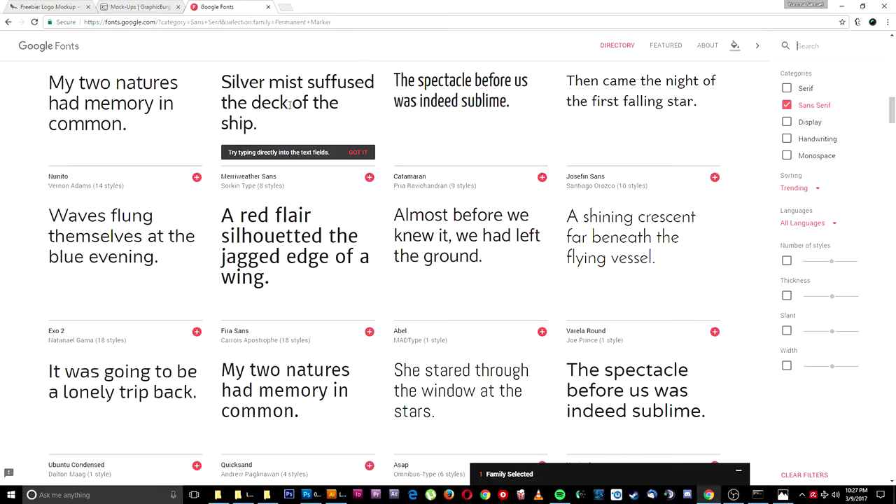
{"action": "left_click", "coordinate": [136, 7]}
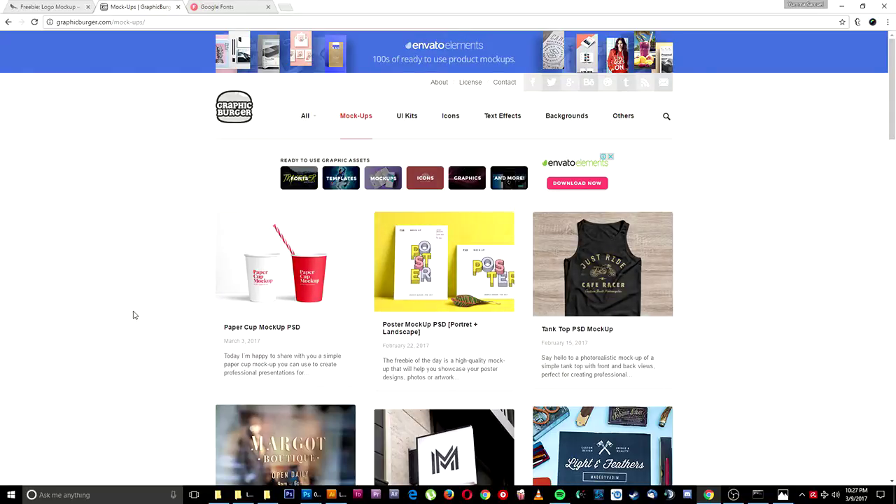
{"action": "scroll", "coordinate": [158, 343], "scroll_direction": "down", "scroll_amount": 5}
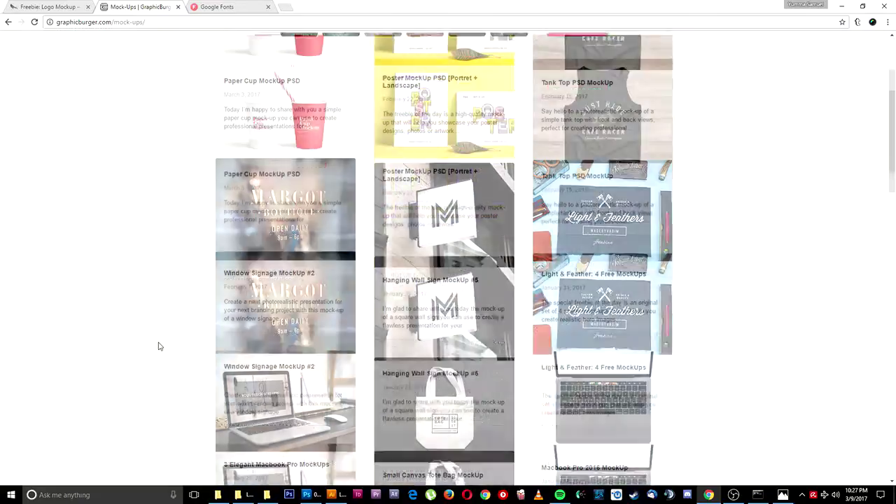
{"action": "scroll", "coordinate": [159, 346], "scroll_direction": "up", "scroll_amount": 5}
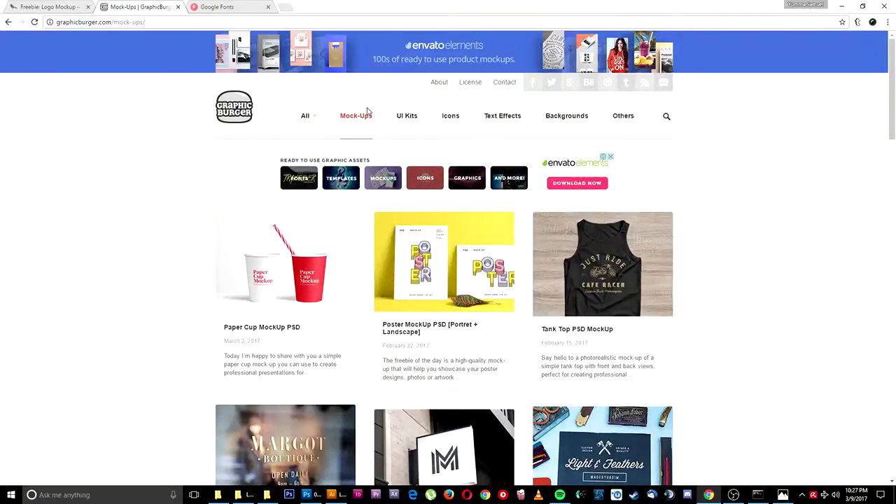
{"action": "left_click", "coordinate": [666, 117]}
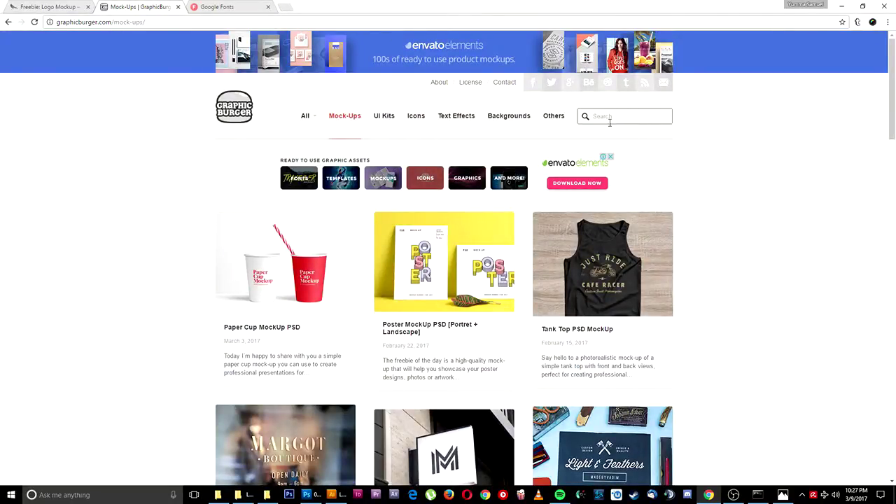
{"action": "type", "text": "food"}
{"action": "key", "text": "BackSpace"}
{"action": "key", "text": "BackSpace"}
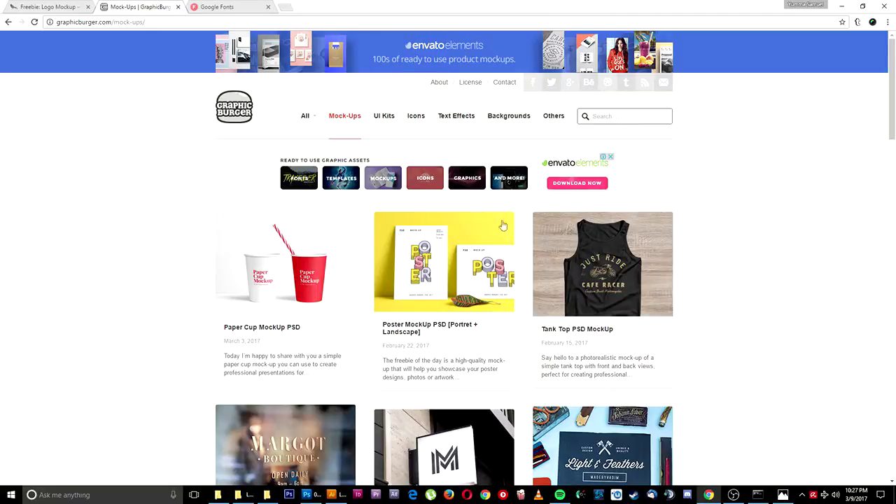
Browse further down the GraphicBurger mock-ups listing for packaging and branding mockups, then return to its beginning.
{"action": "scroll", "coordinate": [378, 270], "scroll_direction": "down", "scroll_amount": 8}
{"action": "scroll", "coordinate": [378, 270], "scroll_direction": "down", "scroll_amount": 10}
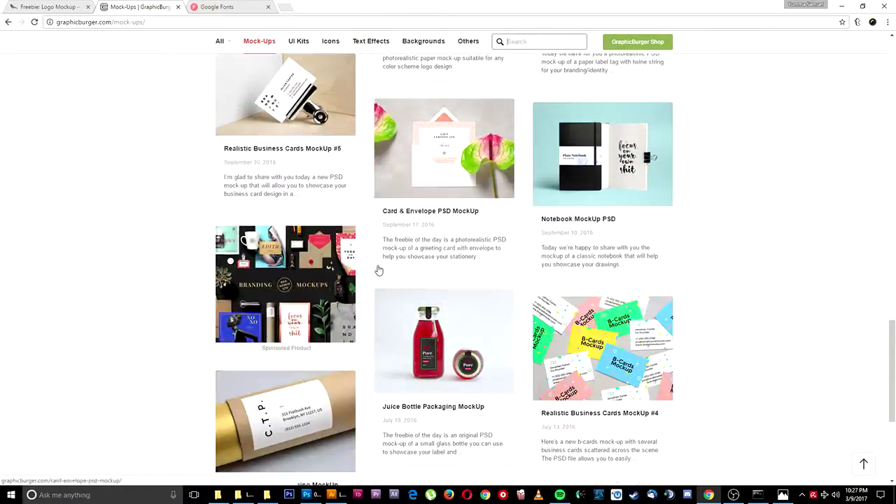
{"action": "scroll", "coordinate": [378, 270], "scroll_direction": "down", "scroll_amount": 5}
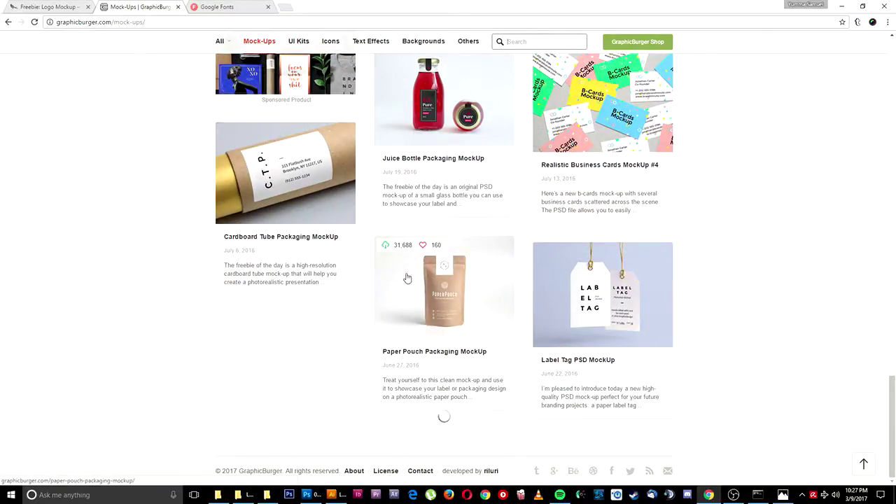
{"action": "scroll", "coordinate": [709, 260], "scroll_direction": "up", "scroll_amount": 5}
{"action": "scroll", "coordinate": [708, 261], "scroll_direction": "up", "scroll_amount": 15}
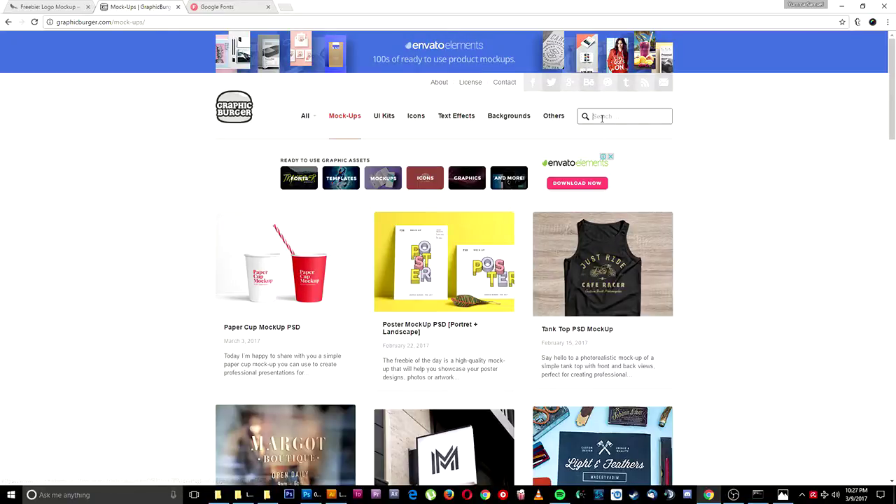
Search GraphicBurger for "coffee" and look through the matching mockups.
{"action": "left_click", "coordinate": [600, 117]}
{"action": "type", "text": "coffee"}
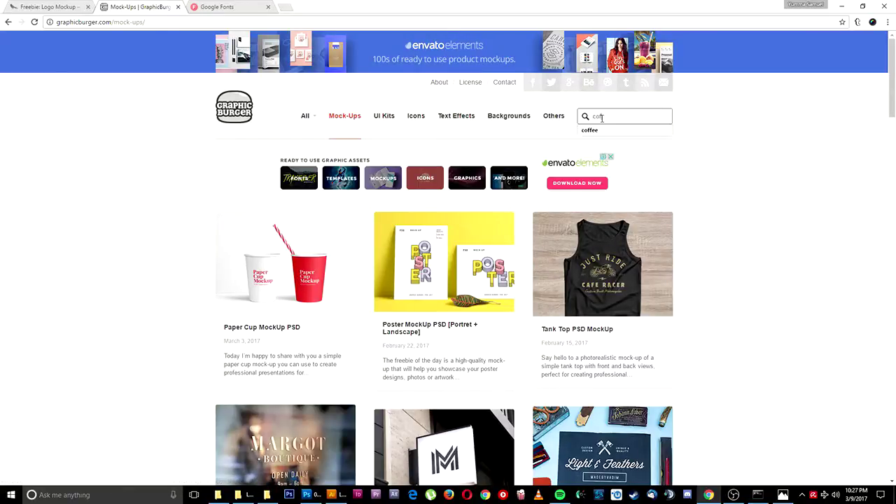
{"action": "left_click", "coordinate": [636, 132]}
{"action": "scroll", "coordinate": [147, 304], "scroll_direction": "down", "scroll_amount": 10}
{"action": "scroll", "coordinate": [147, 303], "scroll_direction": "up", "scroll_amount": 10}
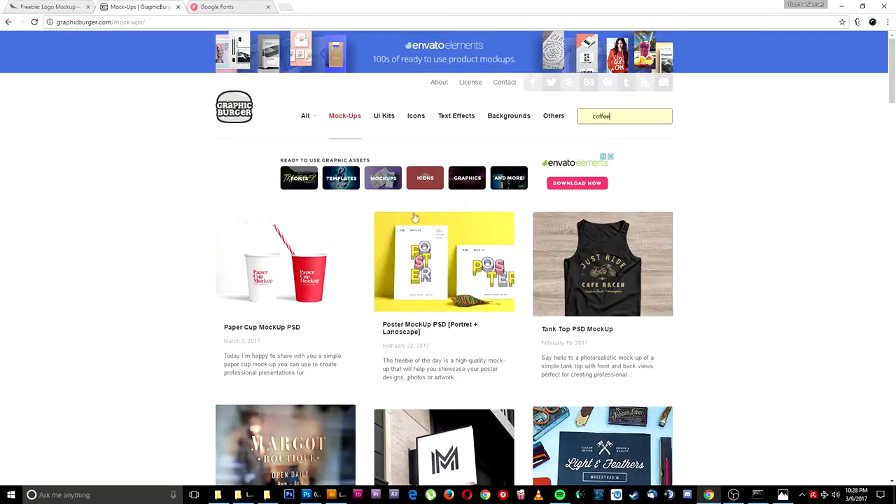
{"action": "left_click", "coordinate": [616, 117]}
{"action": "key", "text": "Return"}
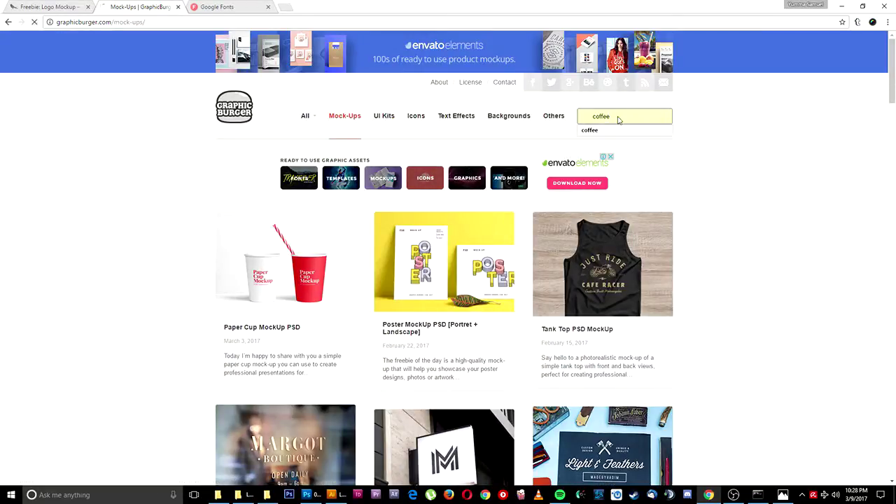
{"action": "scroll", "coordinate": [119, 267], "scroll_direction": "down", "scroll_amount": 6}
{"action": "scroll", "coordinate": [126, 275], "scroll_direction": "up", "scroll_amount": 6}
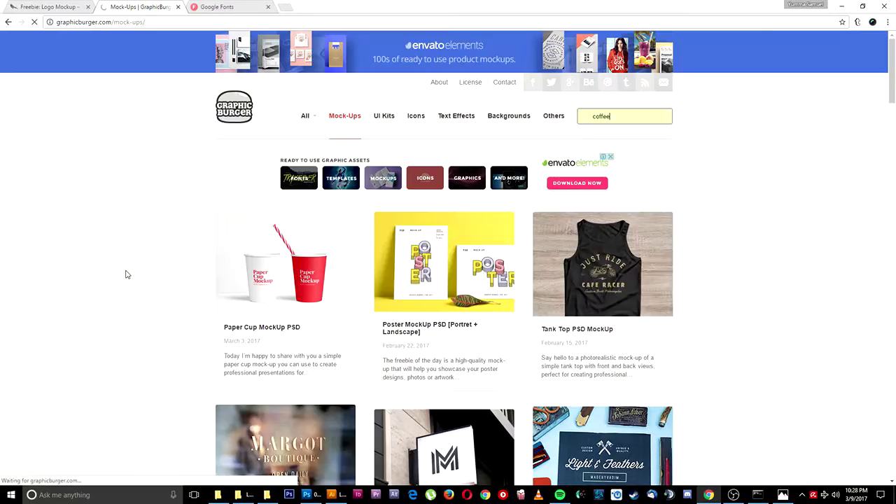
{"action": "scroll", "coordinate": [126, 274], "scroll_direction": "down", "scroll_amount": 12}
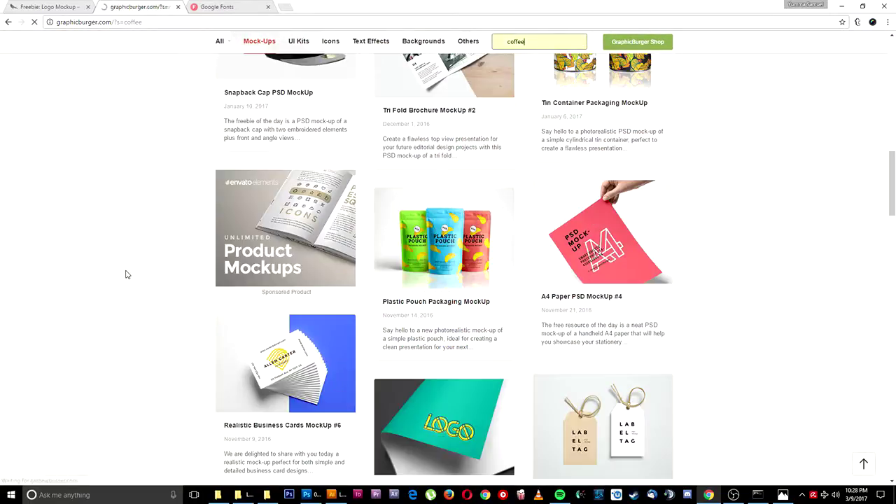
{"action": "scroll", "coordinate": [126, 274], "scroll_direction": "down", "scroll_amount": 5}
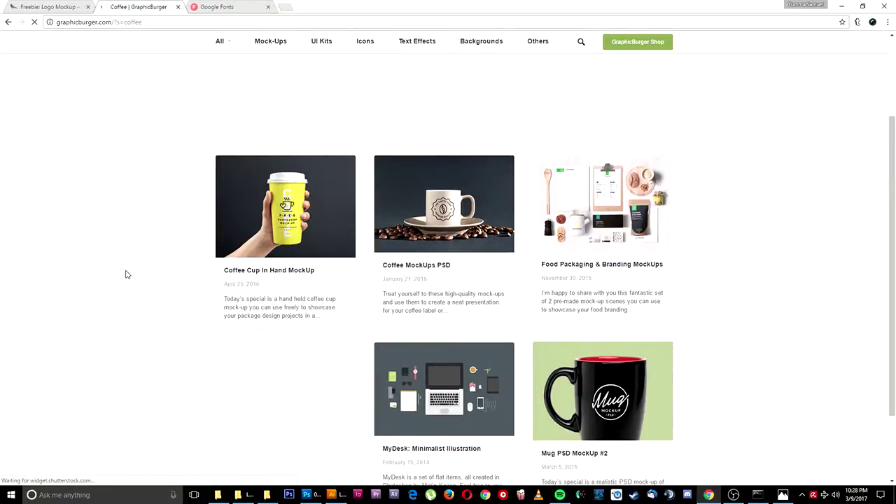
Open the "Food Packaging & Branding MockUps" entry and examine its description, file details and download option.
{"action": "left_click", "coordinate": [630, 217]}
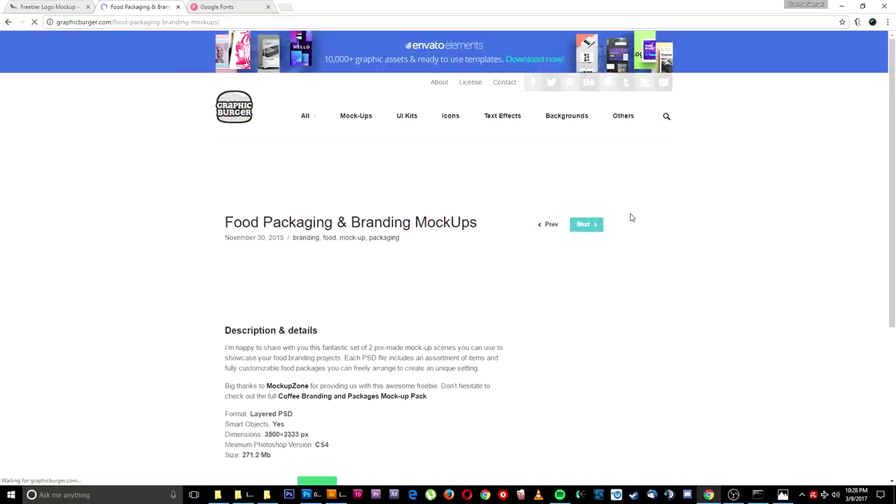
{"action": "scroll", "coordinate": [178, 308], "scroll_direction": "down", "scroll_amount": 5}
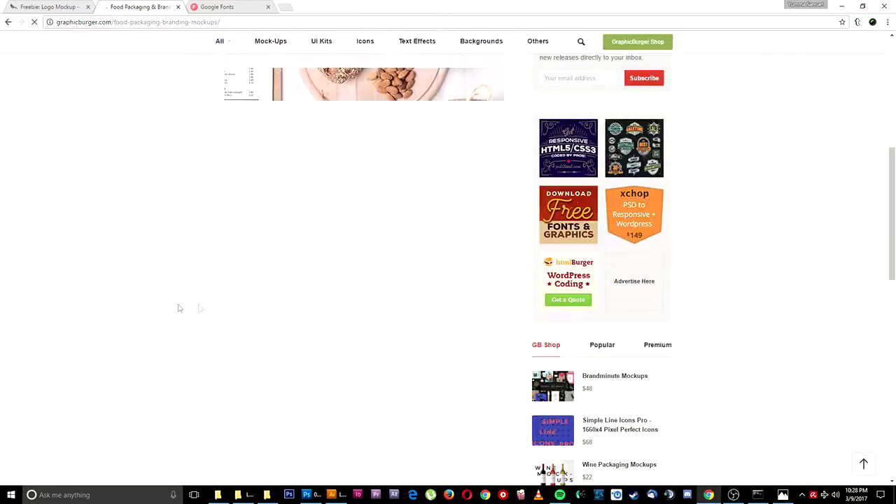
{"action": "scroll", "coordinate": [175, 307], "scroll_direction": "down", "scroll_amount": 10}
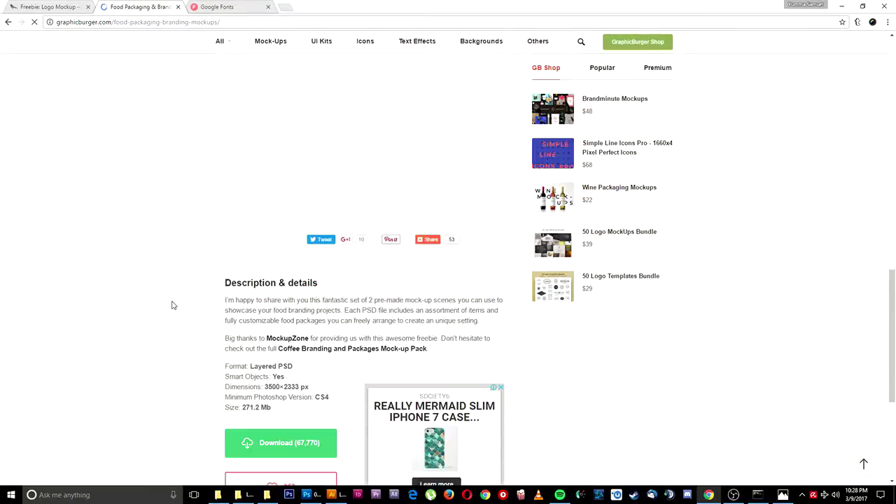
{"action": "scroll", "coordinate": [140, 269], "scroll_direction": "down", "scroll_amount": 2}
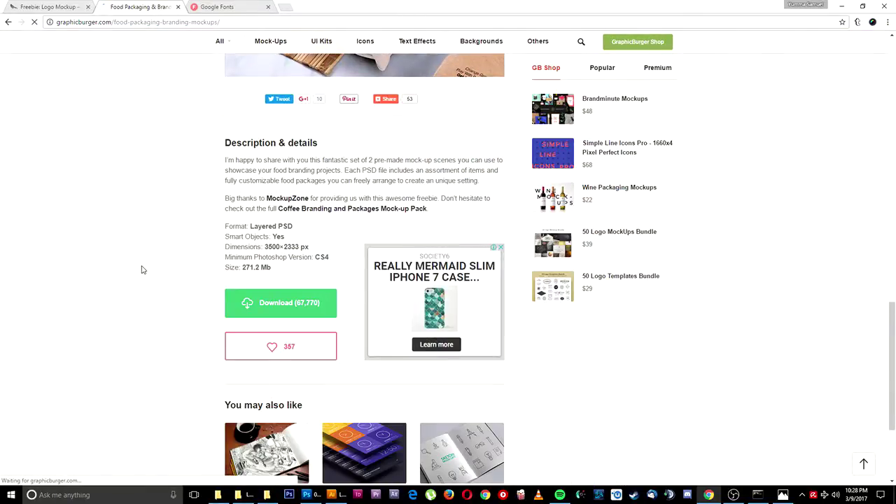
Examine the preview images on the Food Packaging & Branding MockUps page.
{"action": "scroll", "coordinate": [144, 320], "scroll_direction": "up", "scroll_amount": 10}
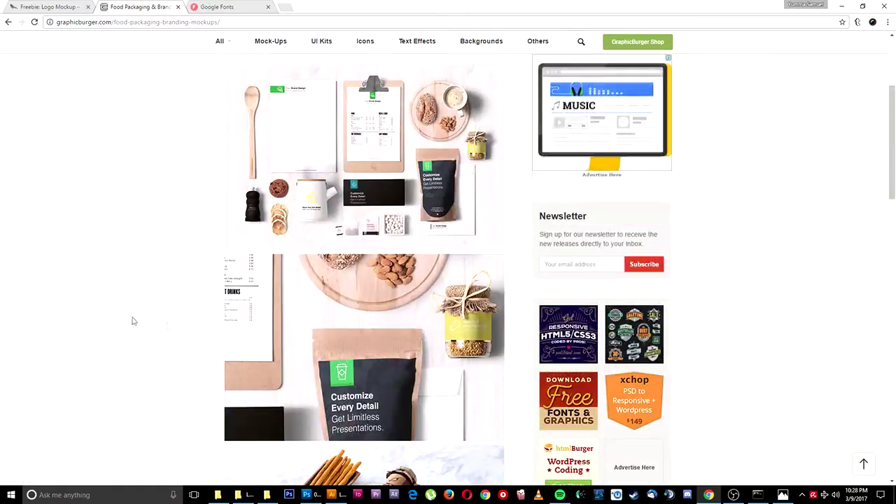
{"action": "scroll", "coordinate": [136, 318], "scroll_direction": "down", "scroll_amount": 10}
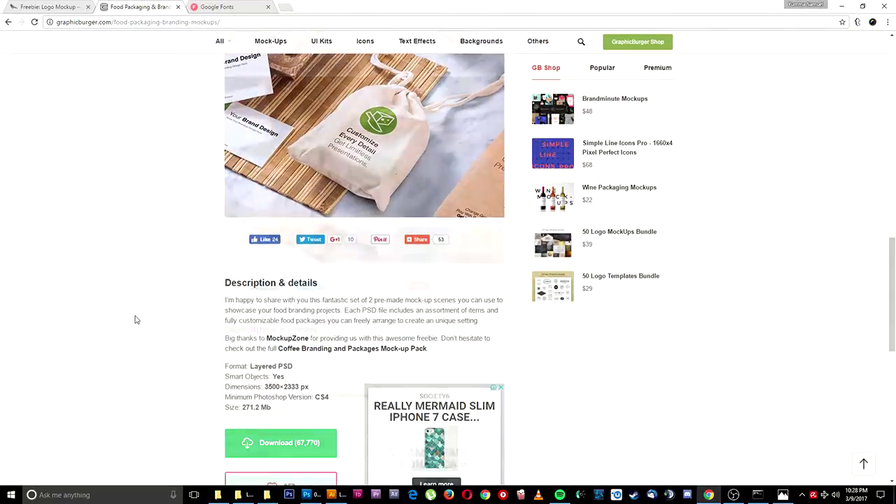
{"action": "scroll", "coordinate": [161, 313], "scroll_direction": "up", "scroll_amount": 8}
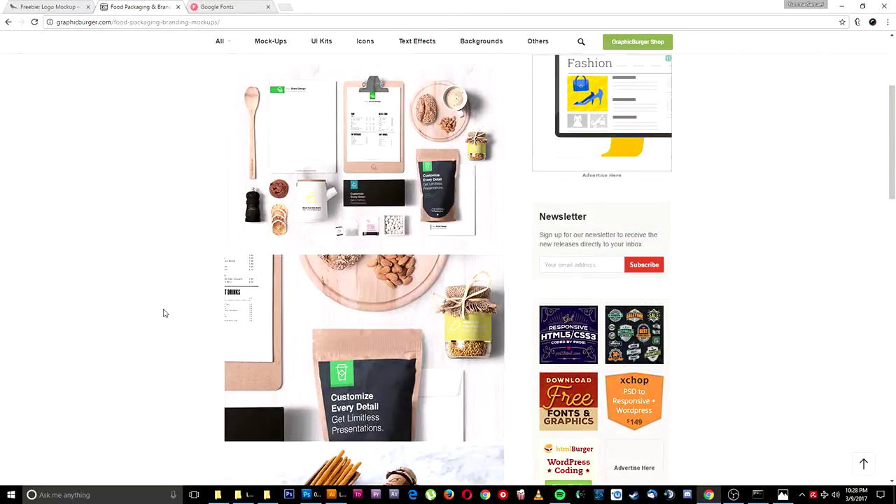
{"action": "scroll", "coordinate": [164, 313], "scroll_direction": "up", "scroll_amount": 3}
{"action": "scroll", "coordinate": [164, 312], "scroll_direction": "down", "scroll_amount": 2}
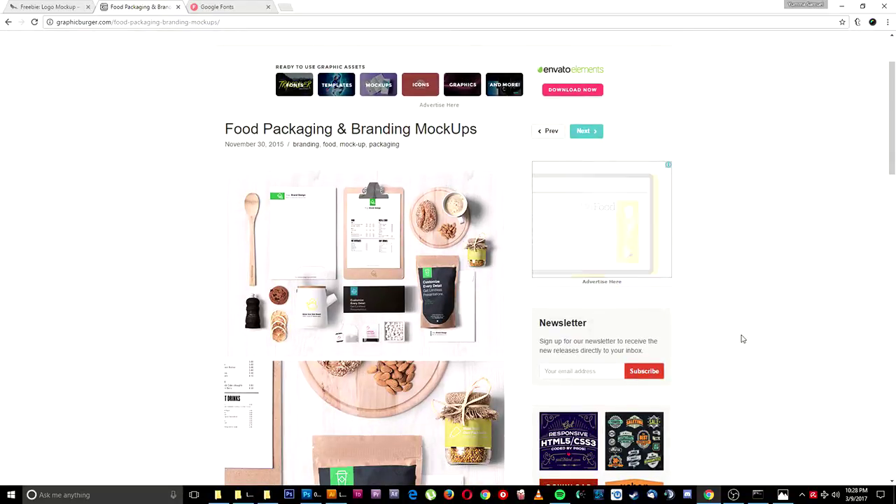
{"action": "scroll", "coordinate": [180, 329], "scroll_direction": "down", "scroll_amount": 2}
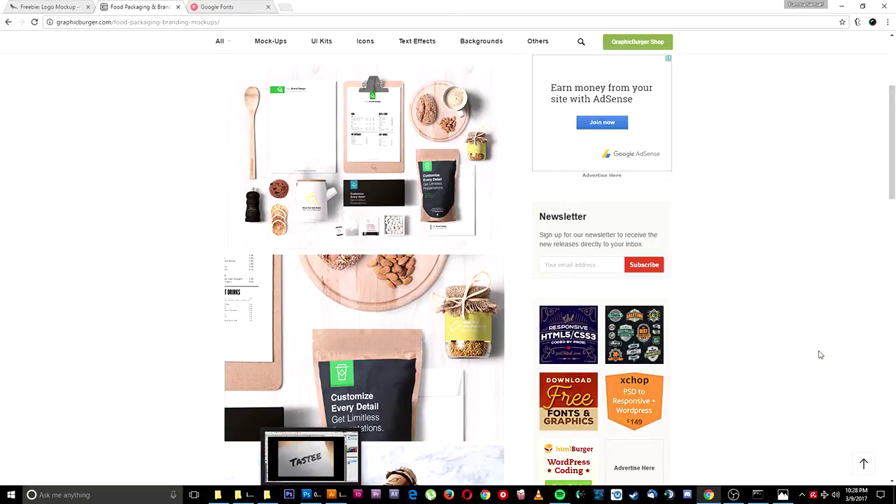
Switch to Photoshop and look through the open Tastee mockups, finishing on Food Packaging & Branding MockUps 01.psd.
{"action": "mouse_move", "coordinate": [702, 502]}
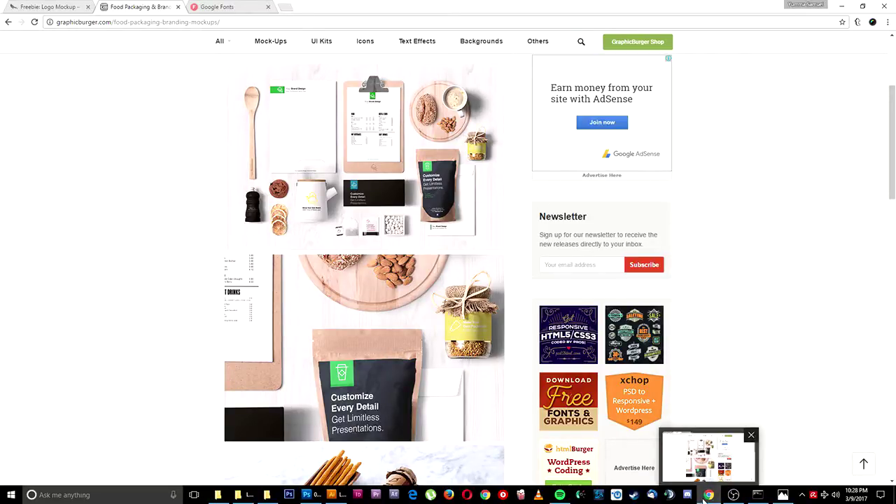
{"action": "left_click", "coordinate": [308, 495]}
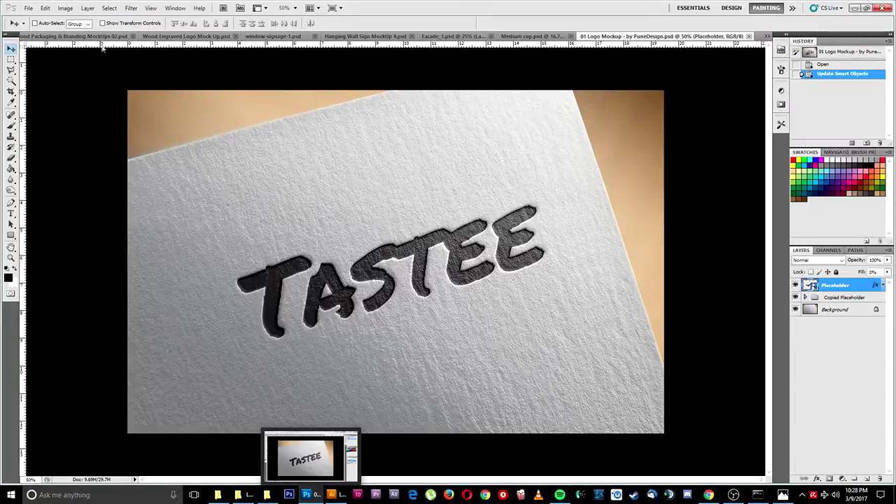
{"action": "left_click", "coordinate": [77, 24]}
{"action": "left_click", "coordinate": [75, 32]}
{"action": "left_click", "coordinate": [44, 35]}
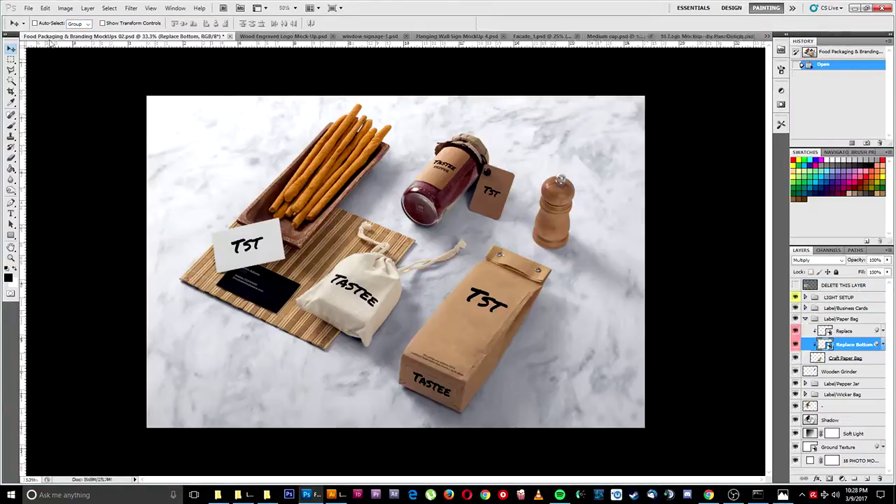
{"action": "left_click", "coordinate": [280, 36]}
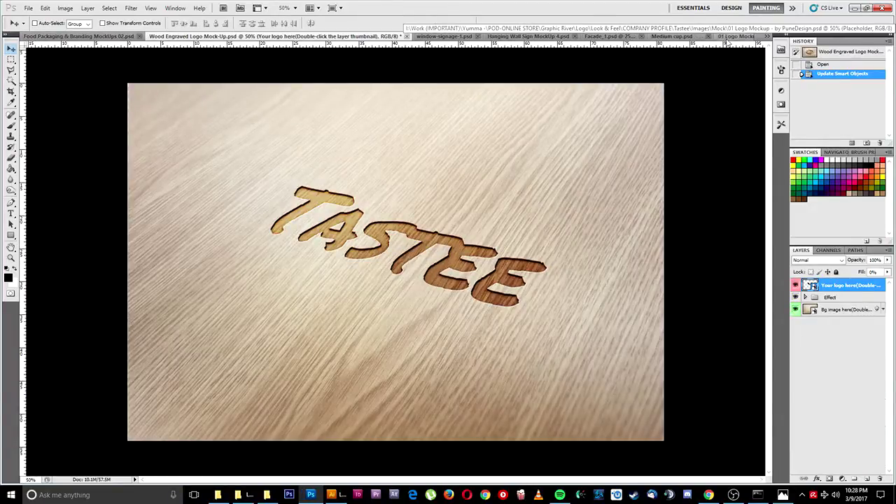
{"action": "left_click", "coordinate": [734, 37]}
{"action": "left_click", "coordinate": [763, 37]}
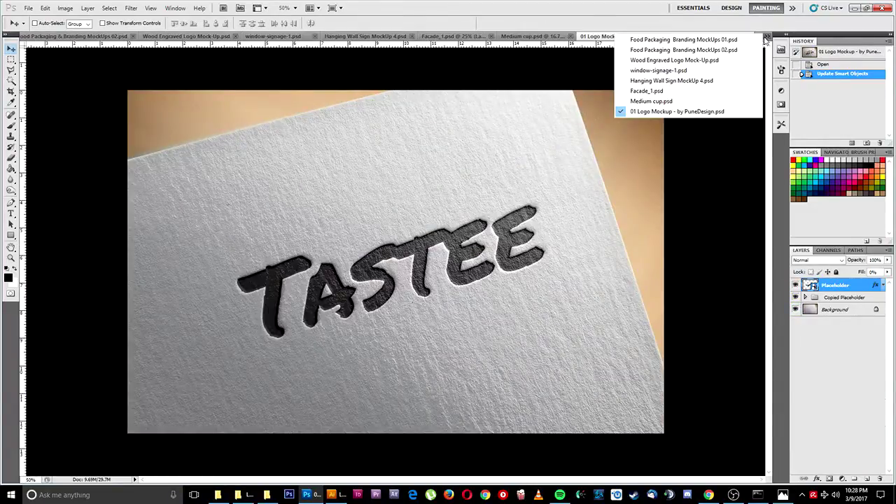
{"action": "left_click", "coordinate": [672, 39]}
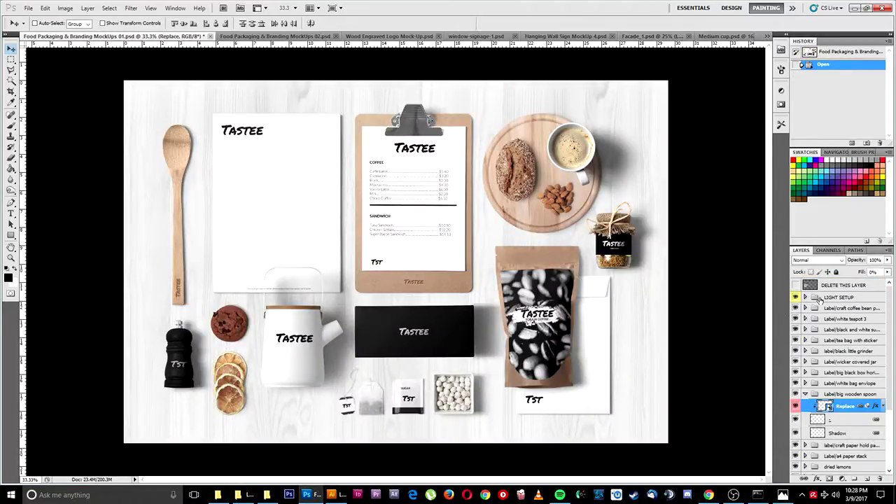
Open the smart object of the craft coffee bean pack's Replace layer and float its window over the mockup.
{"action": "left_click", "coordinate": [849, 309]}
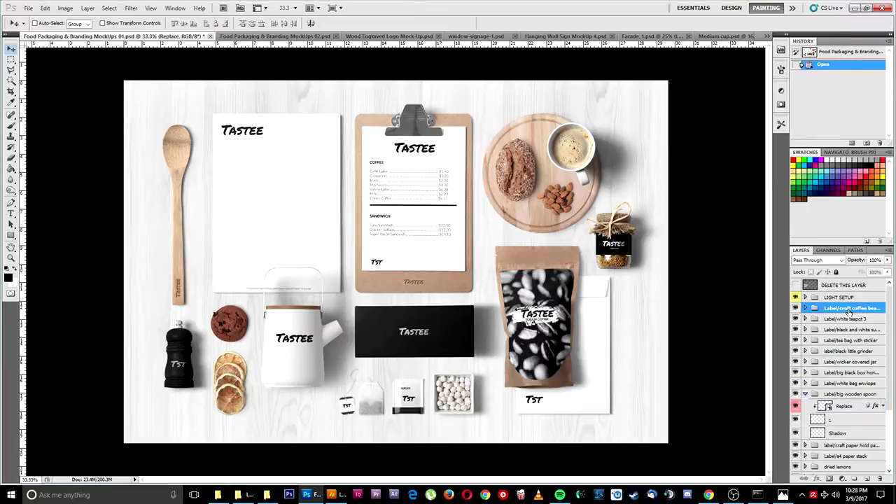
{"action": "left_click", "coordinate": [804, 308]}
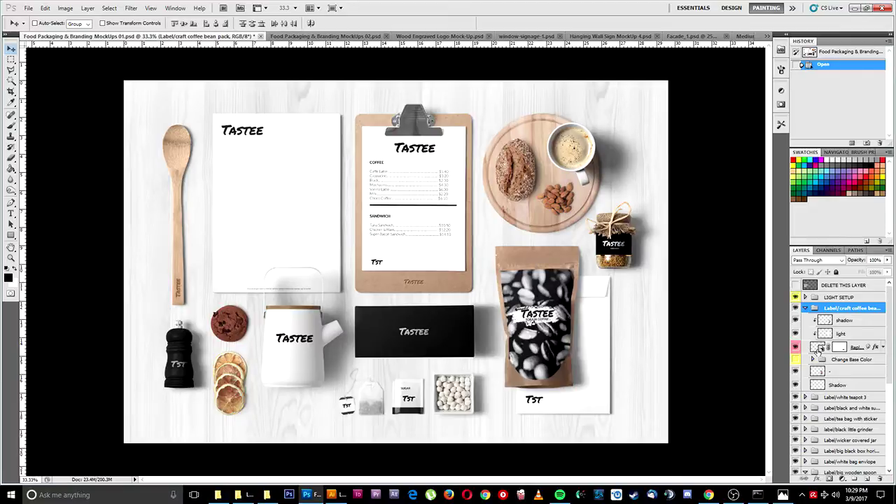
{"action": "left_click", "coordinate": [820, 347]}
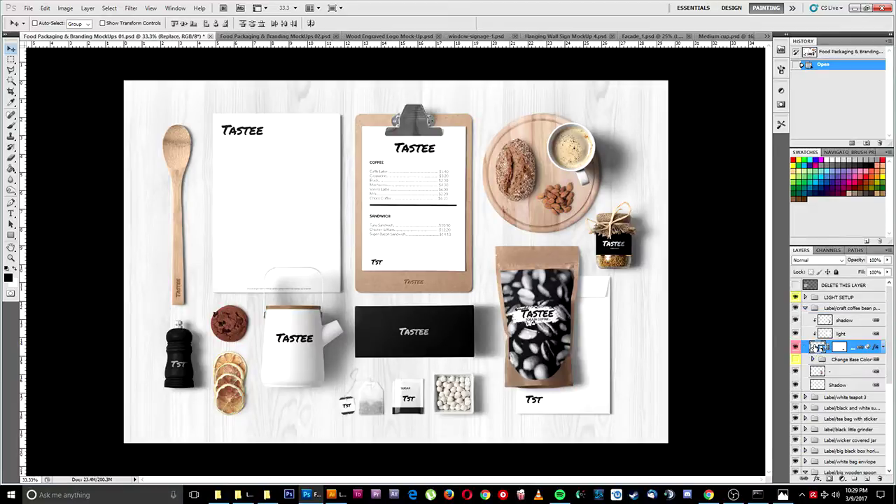
{"action": "right_click", "coordinate": [819, 347]}
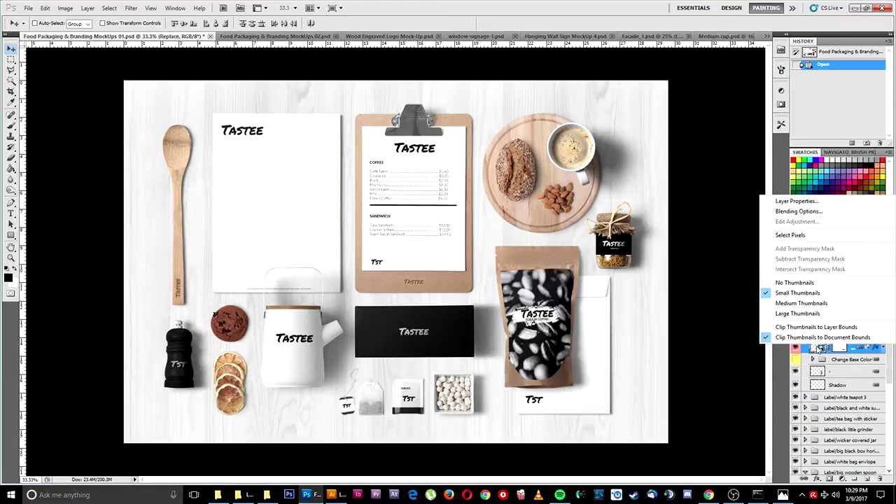
{"action": "left_click", "coordinate": [816, 348]}
{"action": "double_click", "coordinate": [819, 347]}
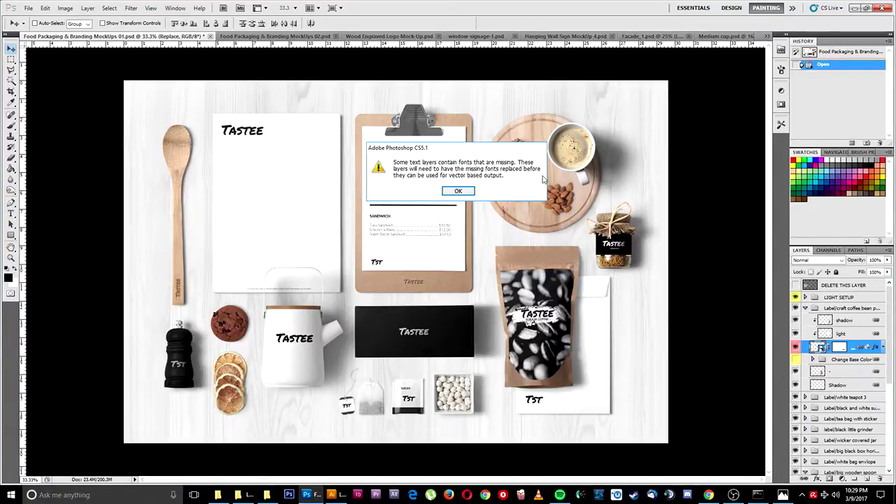
{"action": "left_click", "coordinate": [459, 192]}
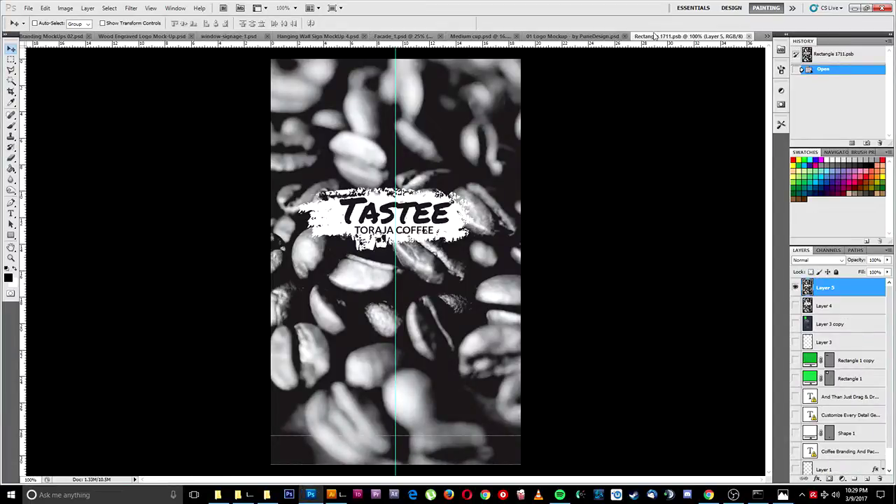
{"action": "left_click_drag", "start_coordinate": [663, 41], "coordinate": [177, 43]}
{"action": "left_click_drag", "start_coordinate": [668, 36], "coordinate": [472, 71]}
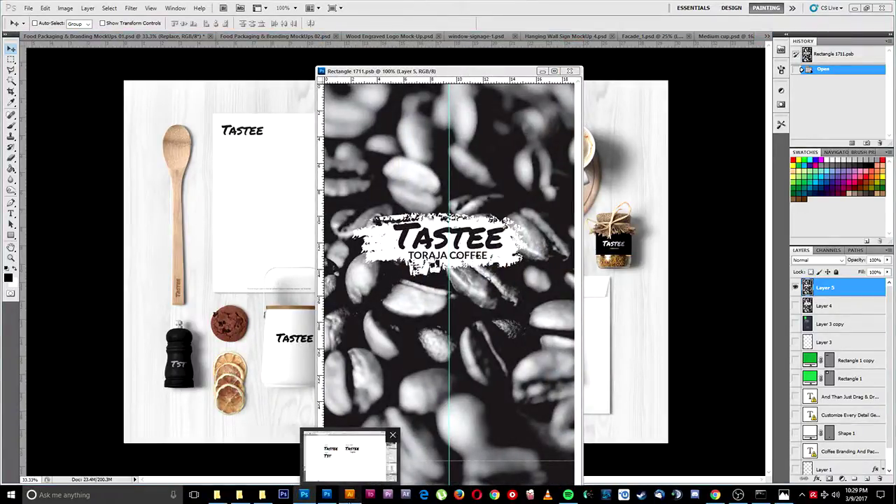
Switch to Stationary2.ai in Illustrator and move the Tst and Tastee tagline logos off the artboard onto the empty canvas beside it.
{"action": "left_click", "coordinate": [349, 495]}
{"action": "left_click", "coordinate": [73, 36]}
{"action": "left_click_drag", "start_coordinate": [555, 131], "coordinate": [275, 303]}
{"action": "key", "text": "ctrl+minus"}
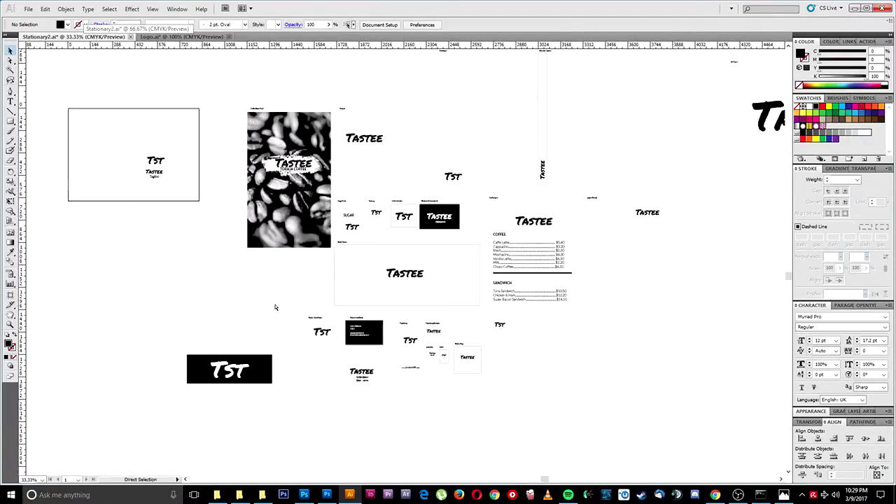
{"action": "left_click_drag", "start_coordinate": [513, 177], "coordinate": [324, 212]}
{"action": "left_click_drag", "start_coordinate": [265, 194], "coordinate": [607, 191]}
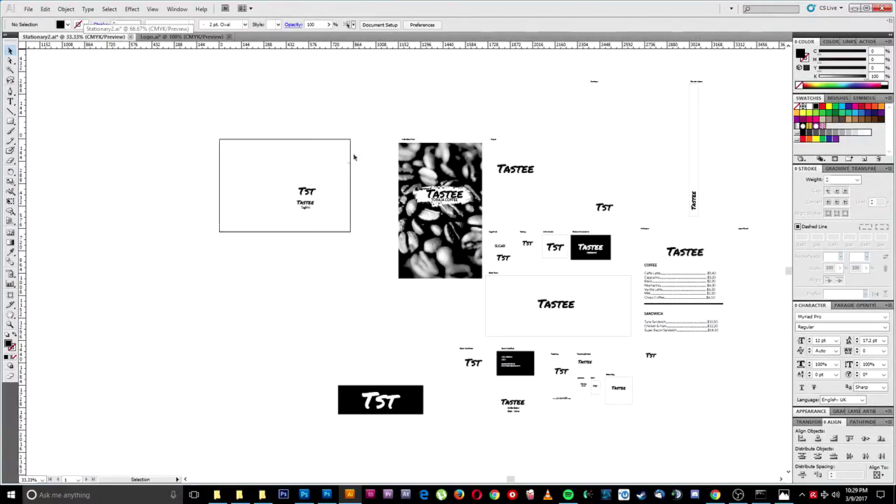
{"action": "left_click_drag", "start_coordinate": [354, 153], "coordinate": [239, 275]}
{"action": "left_click_drag", "start_coordinate": [307, 197], "coordinate": [176, 198]}
{"action": "left_click", "coordinate": [186, 245]}
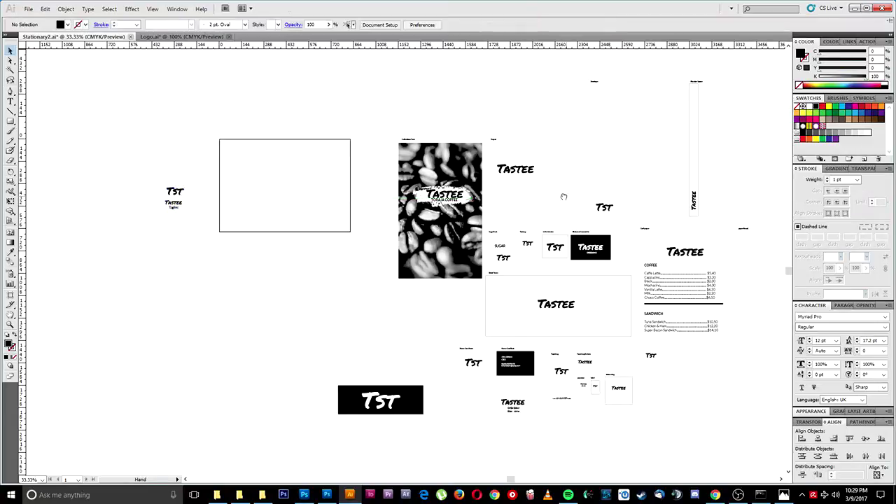
Examine the label and menu designs across the canvas, ending with the CoffeeBean Pack artwork and its linked image.
{"action": "left_click_drag", "start_coordinate": [564, 197], "coordinate": [301, 179]}
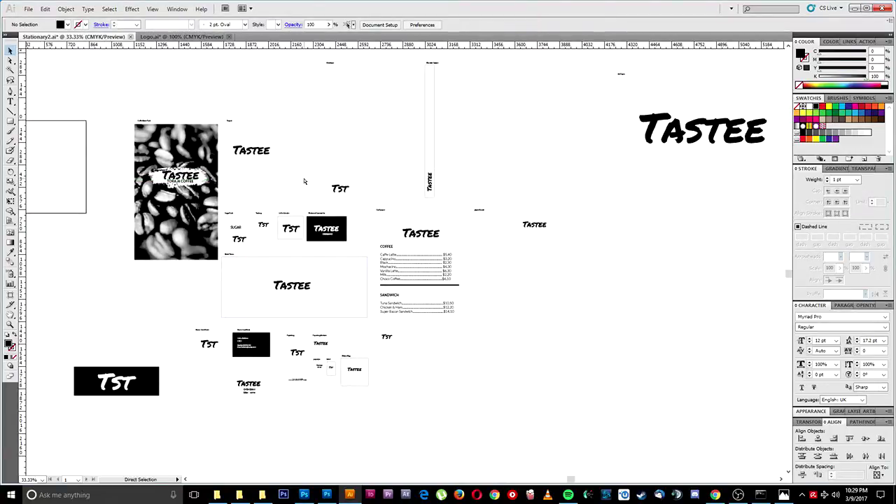
{"action": "key", "text": "ctrl+minus"}
{"action": "key", "text": "ctrl+plus"}
{"action": "key", "text": "ctrl+plus"}
{"action": "key", "text": "ctrl+plus"}
{"action": "key", "text": "ctrl+plus"}
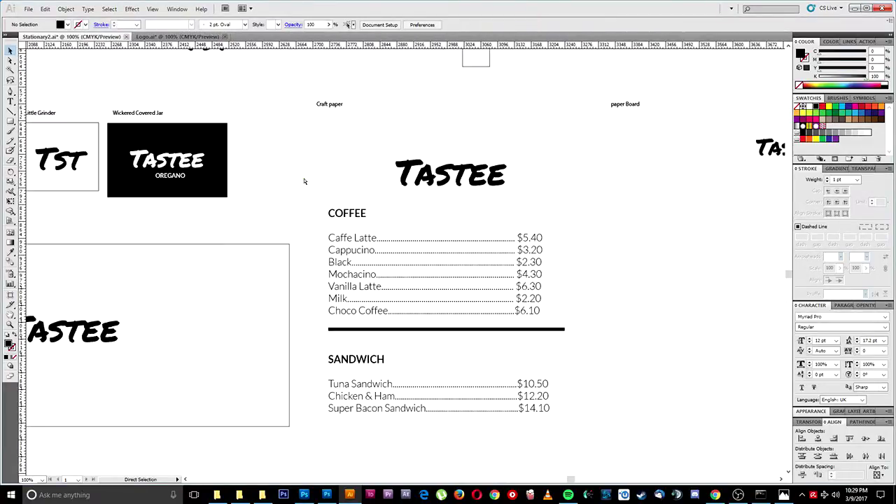
{"action": "left_click_drag", "start_coordinate": [304, 178], "coordinate": [616, 375]}
{"action": "left_click_drag", "start_coordinate": [313, 270], "coordinate": [626, 361]}
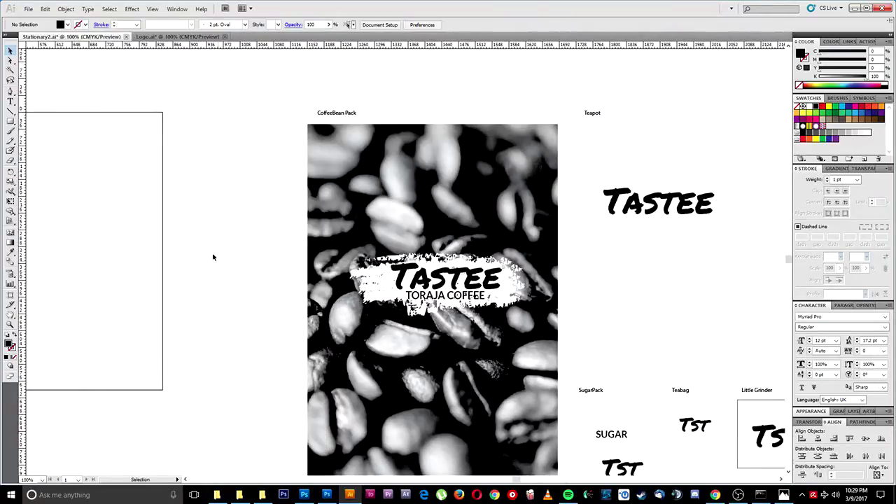
{"action": "left_click_drag", "start_coordinate": [279, 285], "coordinate": [193, 190]}
{"action": "left_click", "coordinate": [10, 60]}
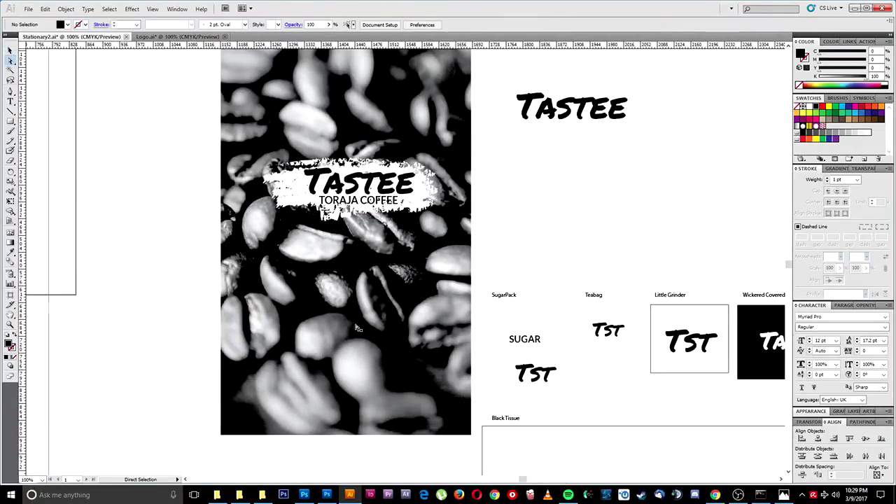
{"action": "left_click", "coordinate": [144, 200]}
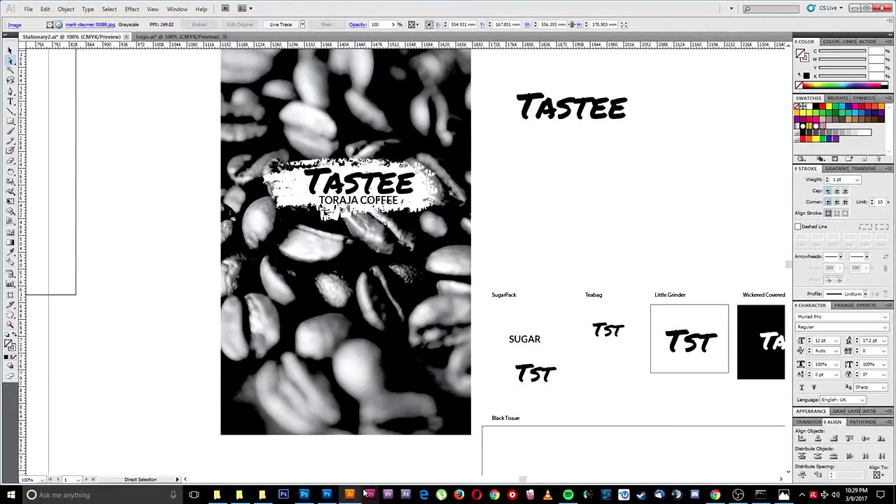
Switch to Photoshop, close the floating label smart object and toggle the coffee bean pack's Replace layer off and on.
{"action": "left_click", "coordinate": [304, 494]}
{"action": "left_click", "coordinate": [571, 71]}
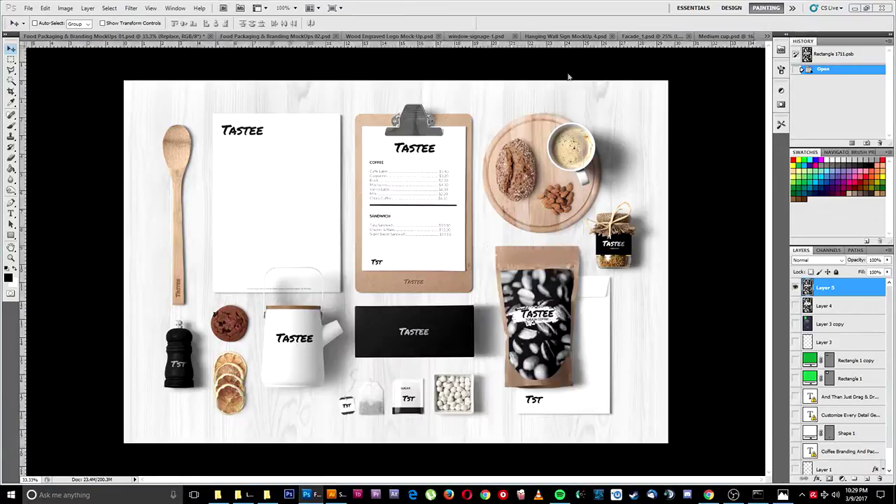
{"action": "left_click", "coordinate": [547, 294], "text": "ctrl"}
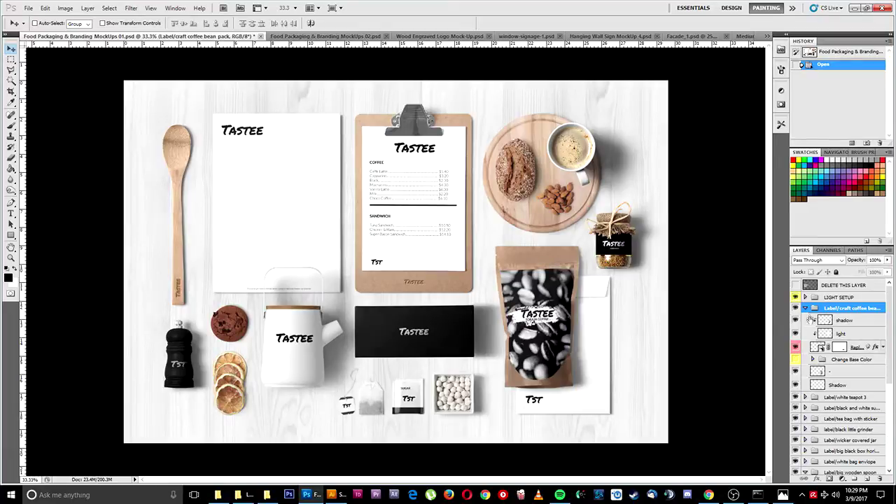
{"action": "left_click", "coordinate": [812, 348]}
{"action": "left_click", "coordinate": [795, 347]}
{"action": "left_click", "coordinate": [795, 347]}
Try the Multiply blend mode on the coffee bean pack's Replace layer and return it to Normal.
{"action": "left_click", "coordinate": [843, 260]}
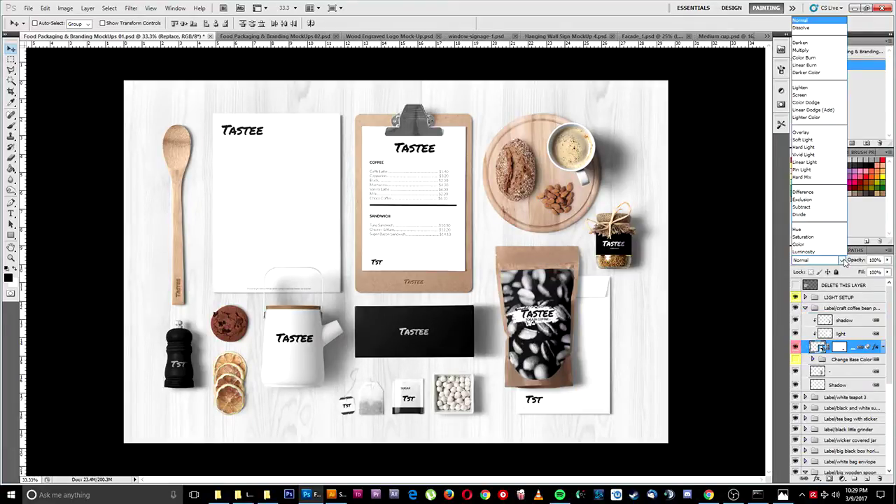
{"action": "left_click", "coordinate": [818, 52]}
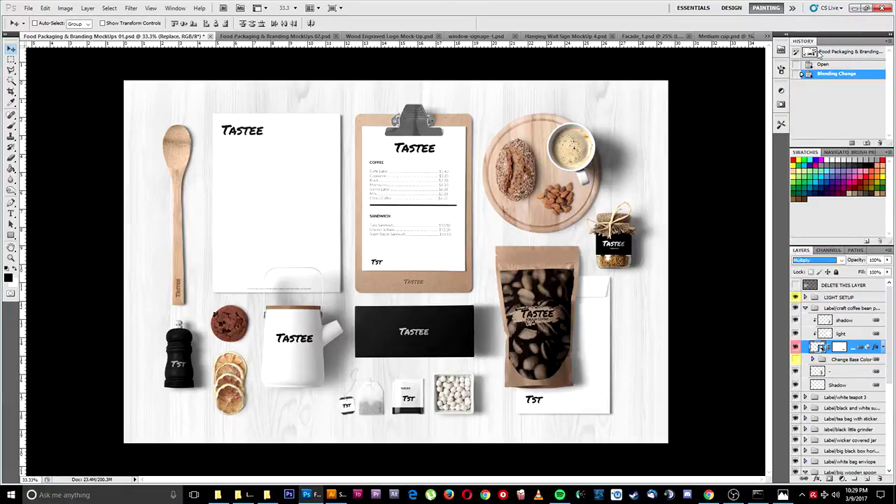
{"action": "left_click", "coordinate": [841, 260]}
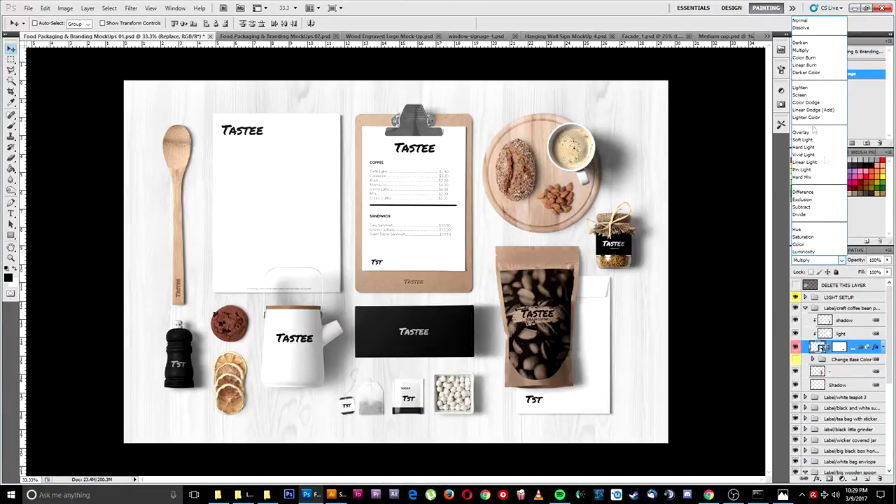
{"action": "left_click", "coordinate": [800, 21]}
Set the coffee bean pack's Replace layer to 79% opacity and open its smart object again.
{"action": "mouse_move", "coordinate": [886, 260]}
{"action": "left_mouse_down"}
{"action": "mouse_move", "coordinate": [866, 272]}
{"action": "mouse_move", "coordinate": [878, 271]}
{"action": "left_mouse_up"}
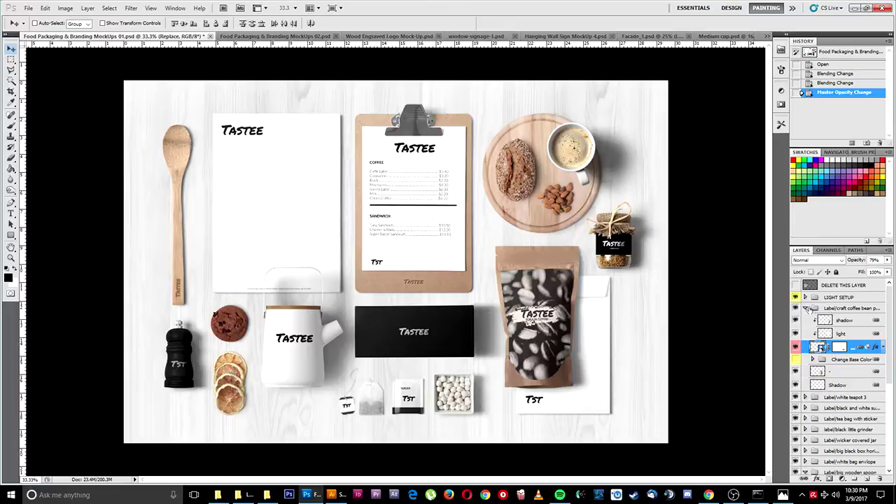
{"action": "double_click", "coordinate": [817, 348]}
{"action": "left_click", "coordinate": [845, 140]}
{"action": "double_click", "coordinate": [817, 348]}
{"action": "left_click", "coordinate": [463, 192]}
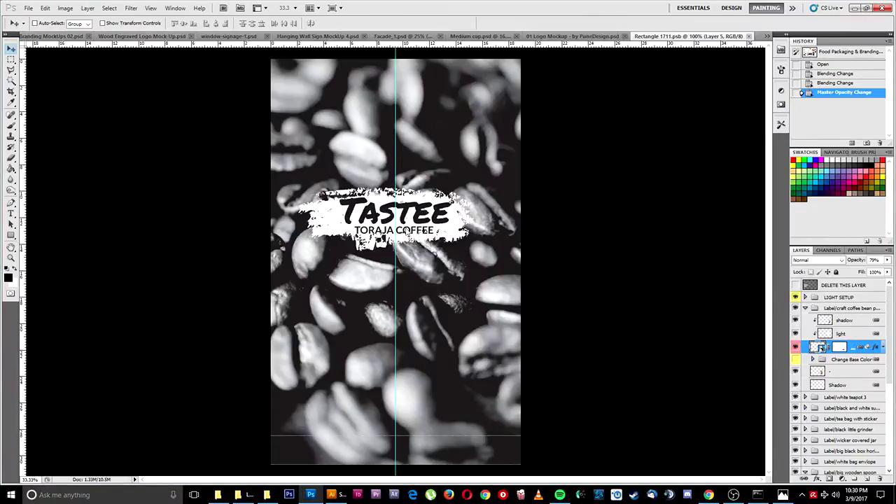
Switch to Illustrator and bring the whole CoffeeBean Pack label design into view with nothing selected.
{"action": "left_click", "coordinate": [333, 494]}
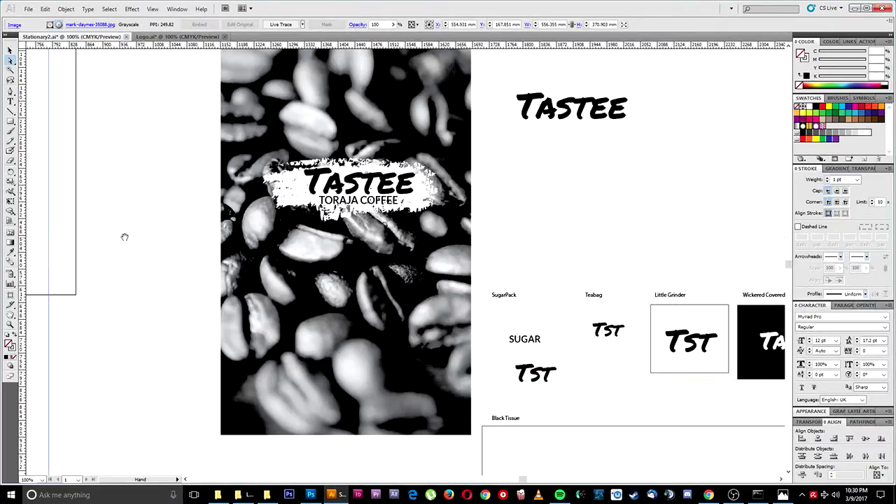
{"action": "left_click_drag", "start_coordinate": [125, 242], "coordinate": [231, 350]}
{"action": "left_click", "coordinate": [78, 162]}
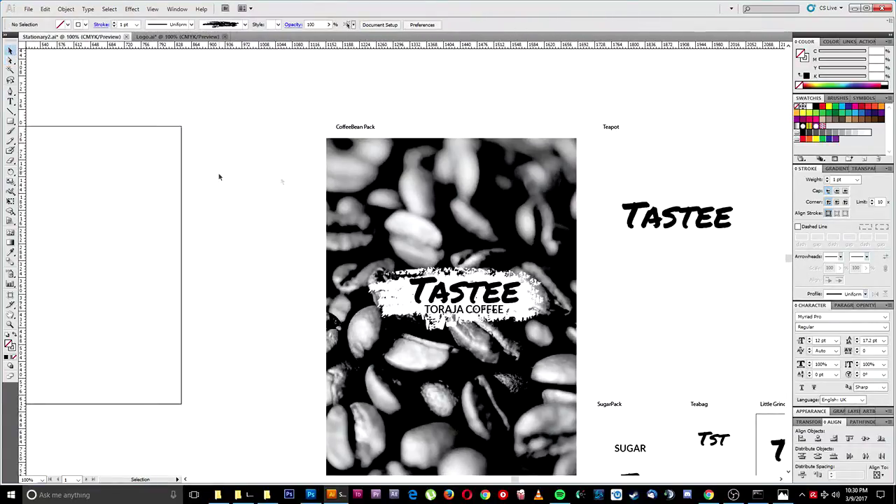
Copy the complete CoffeeBean Pack label design and switch to the open label smart object in Photoshop.
{"action": "left_click_drag", "start_coordinate": [233, 210], "coordinate": [232, 365]}
{"action": "scroll", "coordinate": [239, 367], "scroll_direction": "down", "scroll_amount": 3}
{"action": "key", "text": "ctrl+c"}
{"action": "left_click", "coordinate": [223, 356]}
{"action": "left_click", "coordinate": [311, 495]}
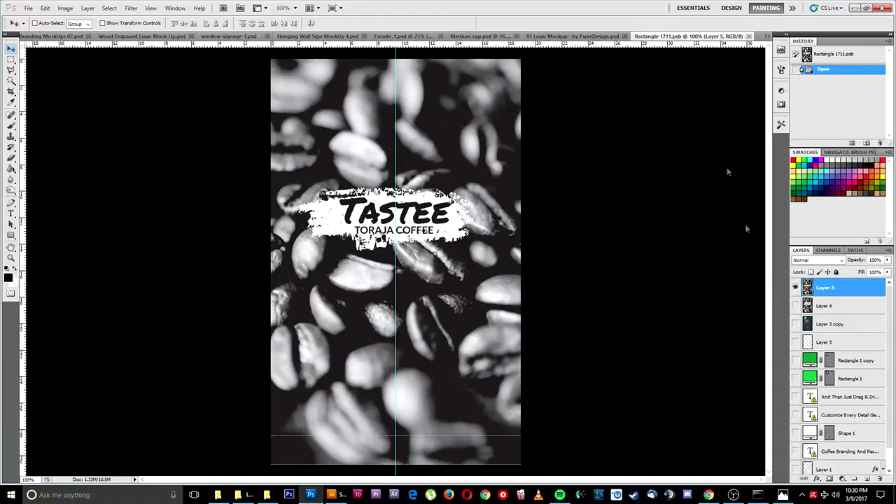
Hide Layer 5 in the smart object and paste the copied label design as pixels.
{"action": "left_click", "coordinate": [796, 287]}
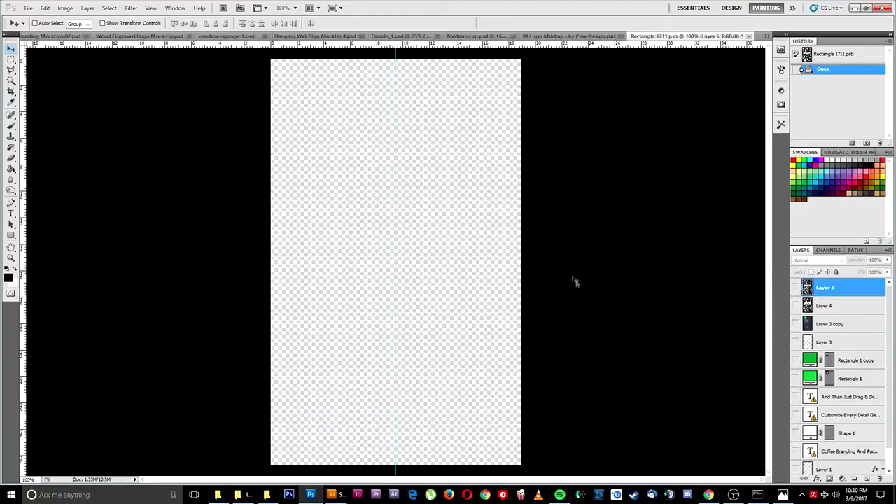
{"action": "key", "text": "ctrl+v"}
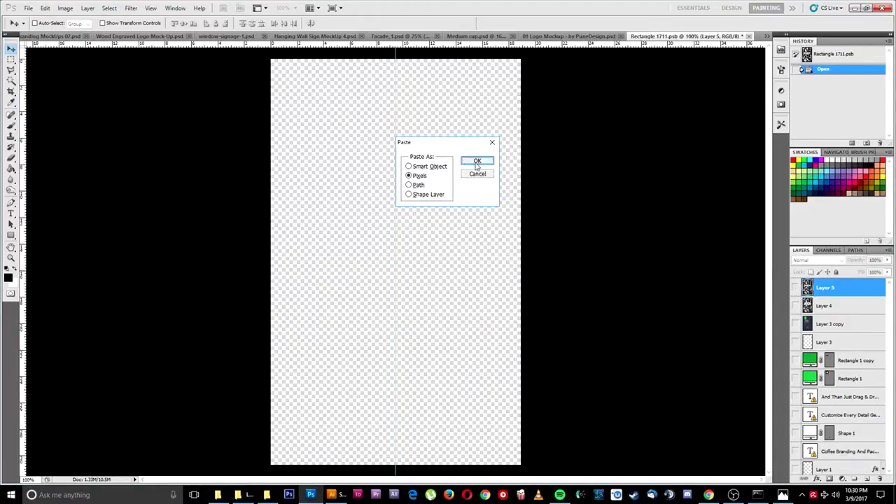
{"action": "left_click", "coordinate": [476, 161]}
{"action": "key", "text": "ctrl+t"}
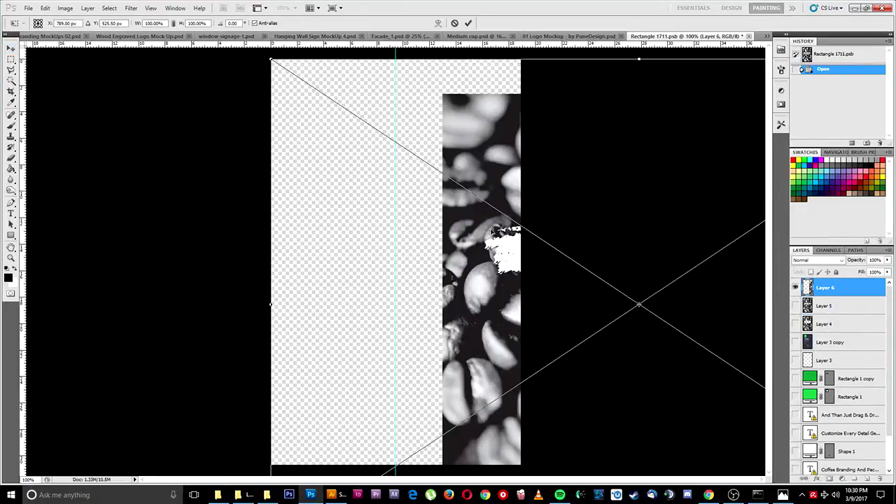
{"action": "left_click_drag", "start_coordinate": [497, 233], "coordinate": [422, 212]}
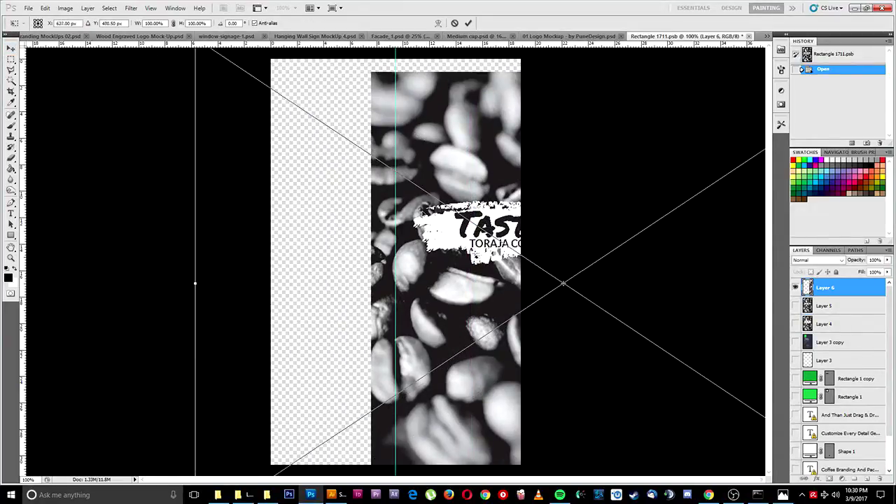
{"action": "key", "text": "Return"}
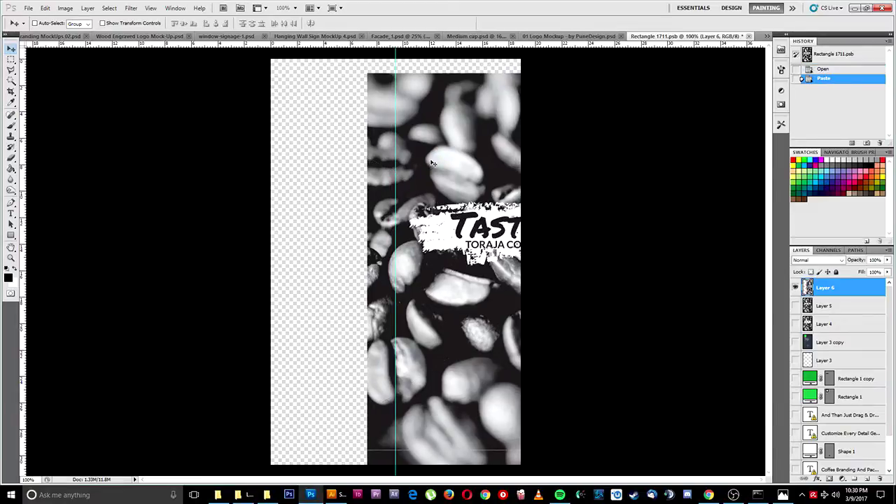
Align the pasted label to the canvas edges at 100% opacity and close the smart object with its changes saved.
{"action": "left_click_drag", "start_coordinate": [439, 141], "coordinate": [337, 118]}
{"action": "key", "text": "Down"}
{"action": "key", "text": "Down"}
{"action": "key", "text": "Down"}
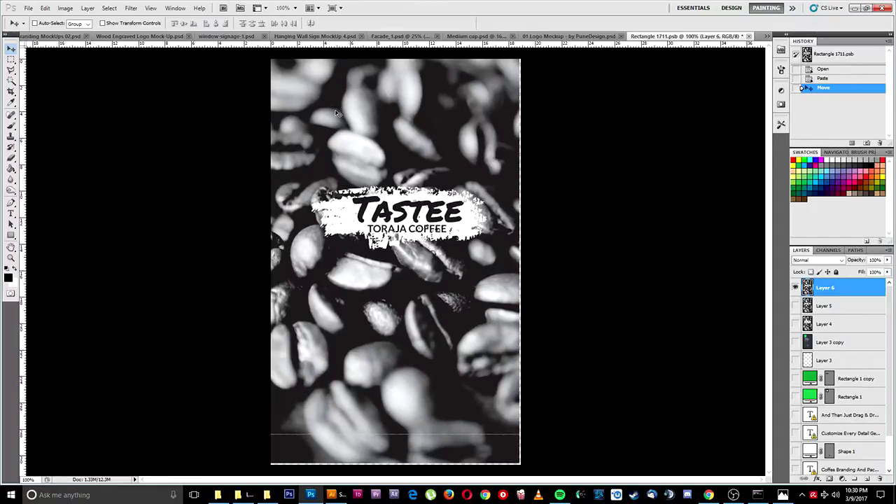
{"action": "key", "text": "0"}
{"action": "key", "text": "Right"}
{"action": "key", "text": "Right"}
{"action": "key", "text": "Right"}
{"action": "key", "text": "Right"}
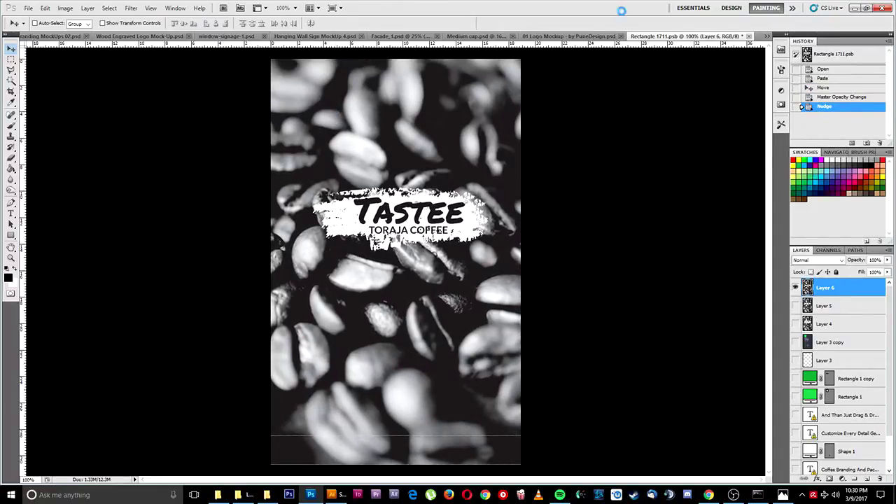
{"action": "left_click", "coordinate": [749, 35]}
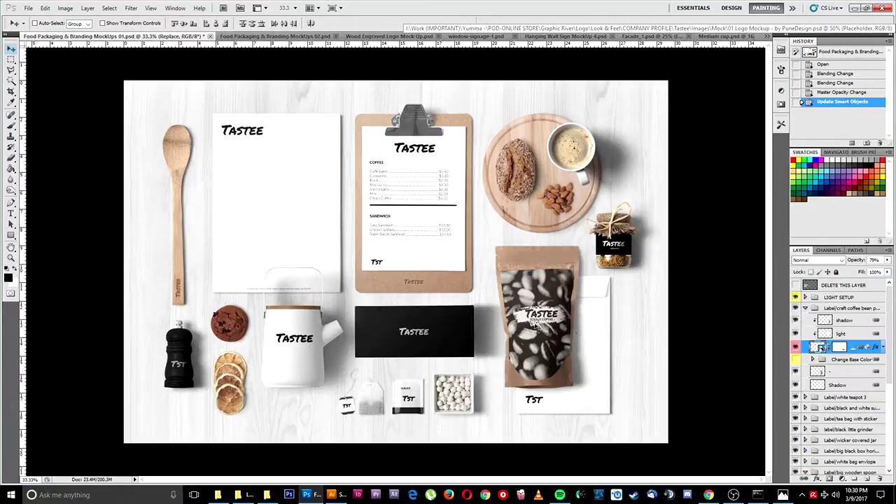
Switch to Illustrator and select the CoffeeBean Pack label group.
{"action": "left_click", "coordinate": [334, 495]}
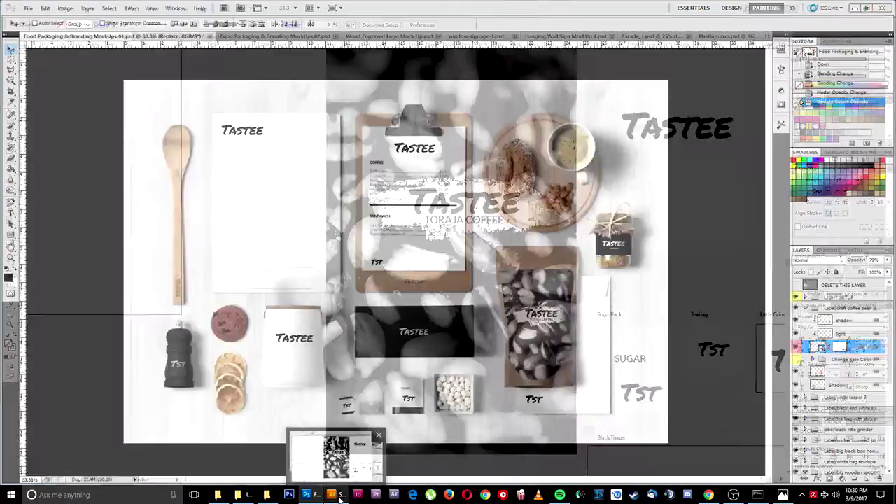
{"action": "left_click_drag", "start_coordinate": [418, 202], "coordinate": [125, 281]}
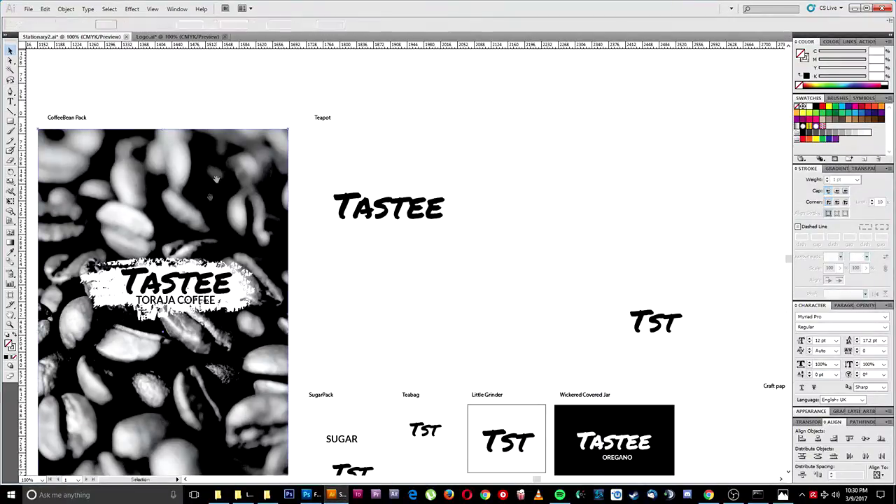
{"action": "left_click_drag", "start_coordinate": [186, 256], "coordinate": [499, 209]}
{"action": "left_click", "coordinate": [498, 208]}
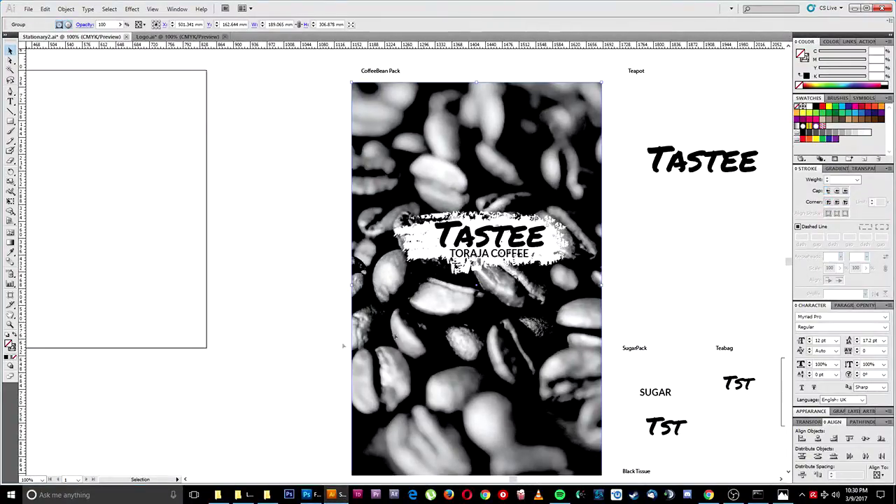
{"action": "scroll", "coordinate": [240, 310], "scroll_direction": "down", "scroll_amount": 2}
{"action": "scroll", "coordinate": [286, 364], "scroll_direction": "up", "scroll_amount": 1}
Switch to Photoshop, reopen the coffee bean pack's Replace smart object and copy its whole canvas using a rectangular marquee.
{"action": "left_click", "coordinate": [307, 495]}
{"action": "double_click", "coordinate": [817, 347]}
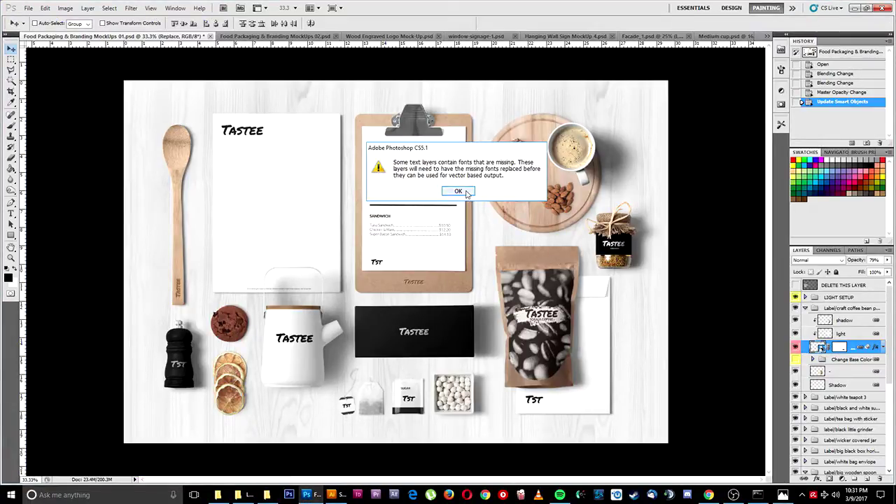
{"action": "left_click", "coordinate": [458, 191]}
{"action": "left_click", "coordinate": [12, 60]}
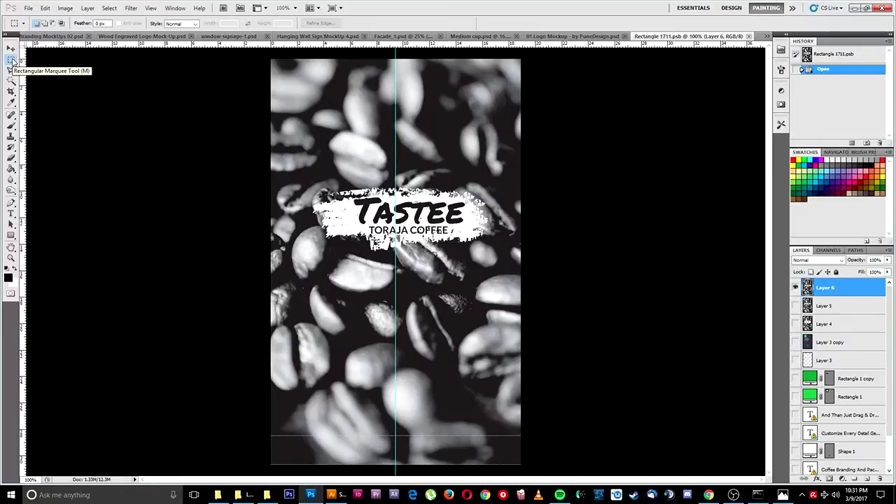
{"action": "left_click_drag", "start_coordinate": [520, 203], "coordinate": [522, 465]}
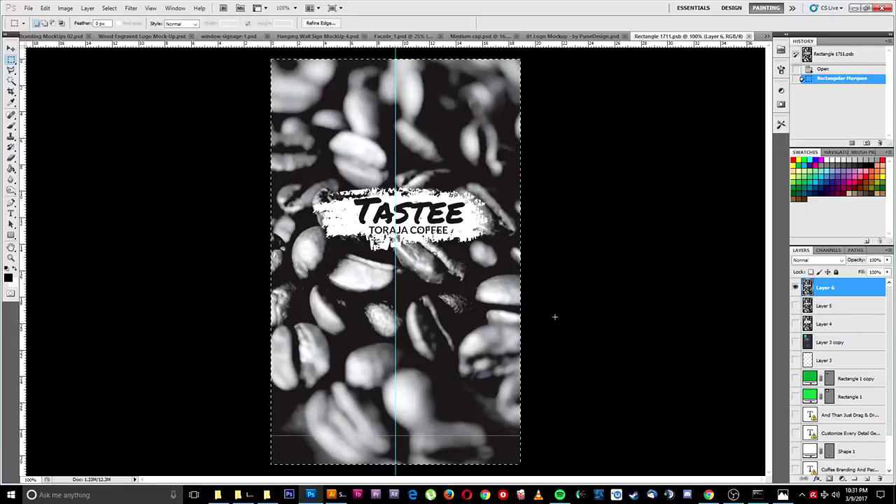
Switch to Illustrator and paste the copied canvas image beside the CoffeeBean Pack label.
{"action": "left_click", "coordinate": [332, 494]}
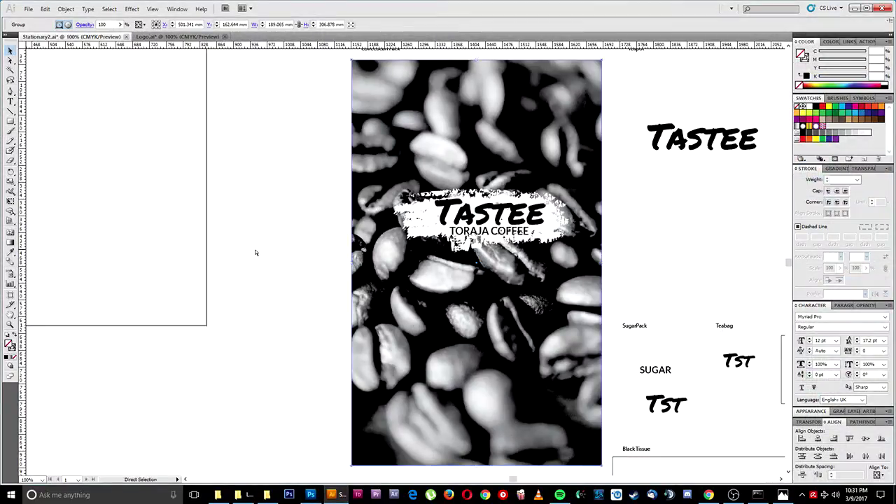
{"action": "key", "text": "ctrl+v"}
{"action": "left_click_drag", "start_coordinate": [452, 190], "coordinate": [261, 190]}
{"action": "key", "text": "space"}
{"action": "left_click_drag", "start_coordinate": [204, 266], "coordinate": [334, 235]}
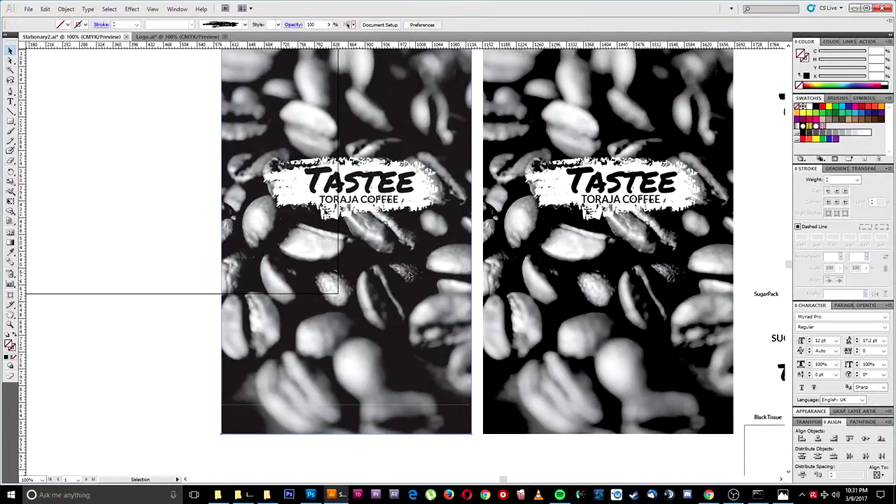
Move the pasted coffee bean image away from the label into an empty area below.
{"action": "scroll", "coordinate": [140, 267], "scroll_direction": "right", "scroll_amount": 4}
{"action": "scroll", "coordinate": [140, 268], "scroll_direction": "up", "scroll_amount": 1}
{"action": "key", "text": "space"}
{"action": "left_click_drag", "start_coordinate": [221, 275], "coordinate": [375, 382]}
{"action": "key", "text": "space"}
{"action": "left_click_drag", "start_coordinate": [409, 260], "coordinate": [426, 190]}
Draw a rectangle of about 189 × 307 mm exactly over the pasted image and fill it with white.
{"action": "left_click", "coordinate": [10, 121]}
{"action": "key", "text": "space"}
{"action": "left_click_drag", "start_coordinate": [345, 265], "coordinate": [336, 221]}
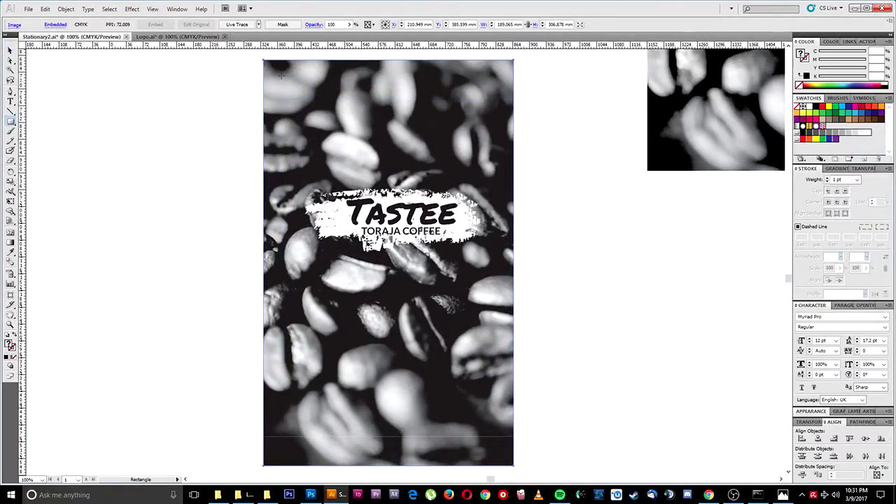
{"action": "mouse_move", "coordinate": [263, 61]}
{"action": "left_mouse_down"}
{"action": "mouse_move", "coordinate": [494, 458]}
{"action": "mouse_move", "coordinate": [518, 455]}
{"action": "mouse_move", "coordinate": [513, 397]}
{"action": "left_mouse_up"}
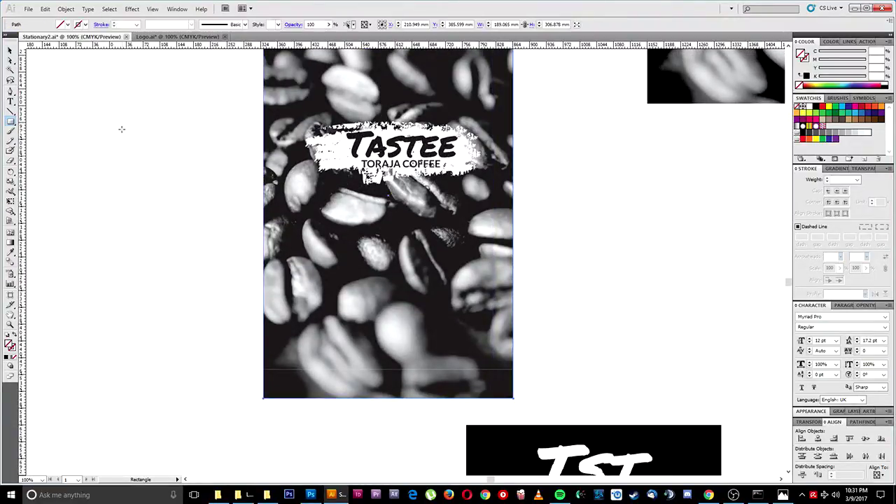
{"action": "left_click", "coordinate": [10, 52]}
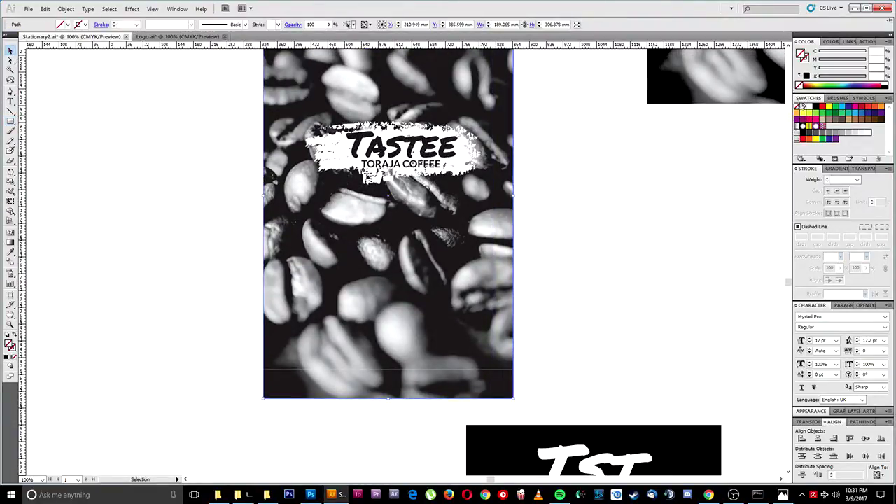
{"action": "left_click", "coordinate": [808, 107]}
Move the white rectangle horizontally into the empty area beneath the large outlined artboard.
{"action": "left_click_drag", "start_coordinate": [533, 196], "coordinate": [742, 290]}
{"action": "left_click_drag", "start_coordinate": [604, 249], "coordinate": [332, 249]}
{"action": "double_click", "coordinate": [310, 264]}
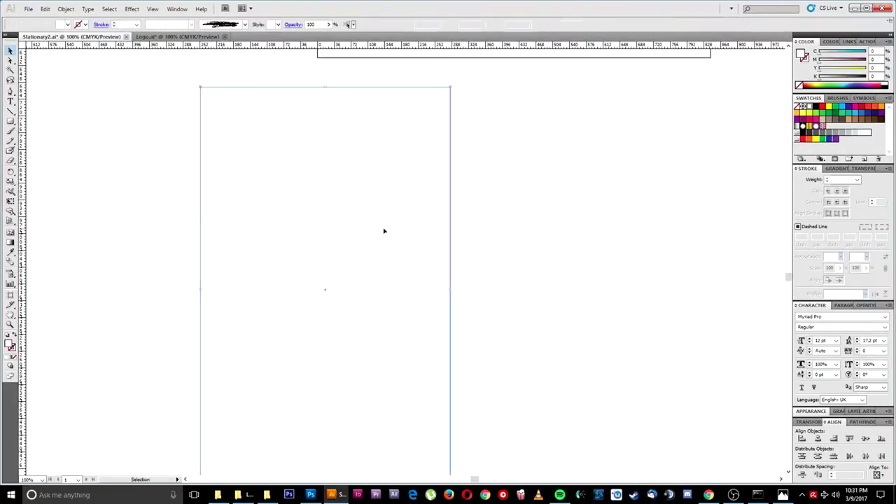
Copy the brush strokes and Tastee lettering from the CoffeeBean Pack label and paste them over the white rectangle.
{"action": "double_click", "coordinate": [581, 237]}
{"action": "left_click_drag", "start_coordinate": [627, 222], "coordinate": [306, 298]}
{"action": "left_click_drag", "start_coordinate": [453, 246], "coordinate": [367, 373]}
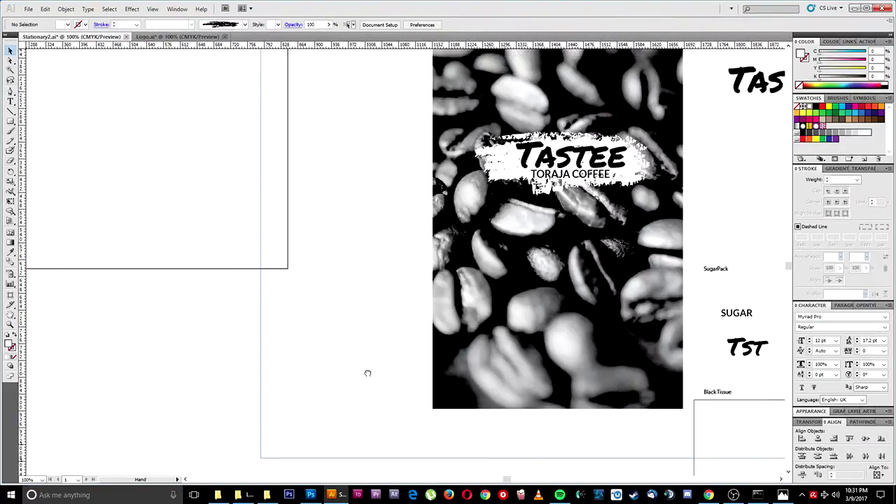
{"action": "left_click", "coordinate": [517, 143]}
{"action": "key", "text": "ctrl+shift+a"}
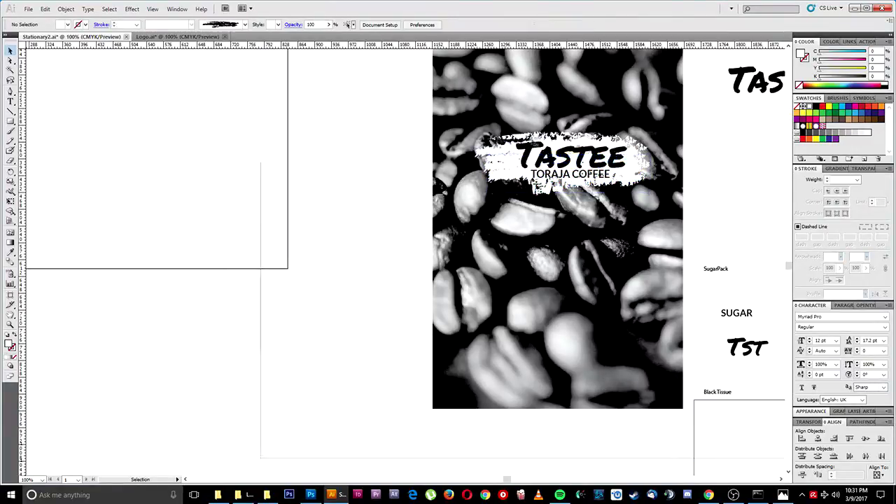
{"action": "left_click", "coordinate": [536, 144]}
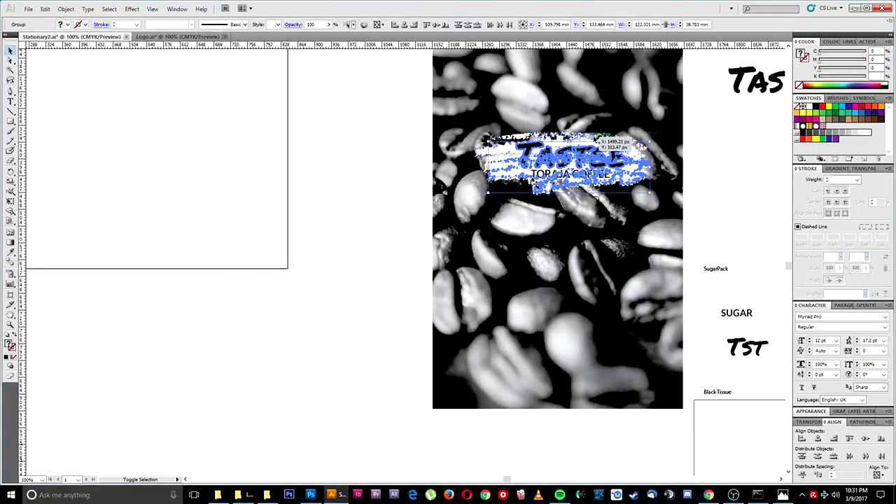
{"action": "key", "text": "a"}
{"action": "left_click_drag", "start_coordinate": [218, 390], "coordinate": [615, 315]}
{"action": "key", "text": "ctrl+x"}
{"action": "key", "text": "ctrl+v"}
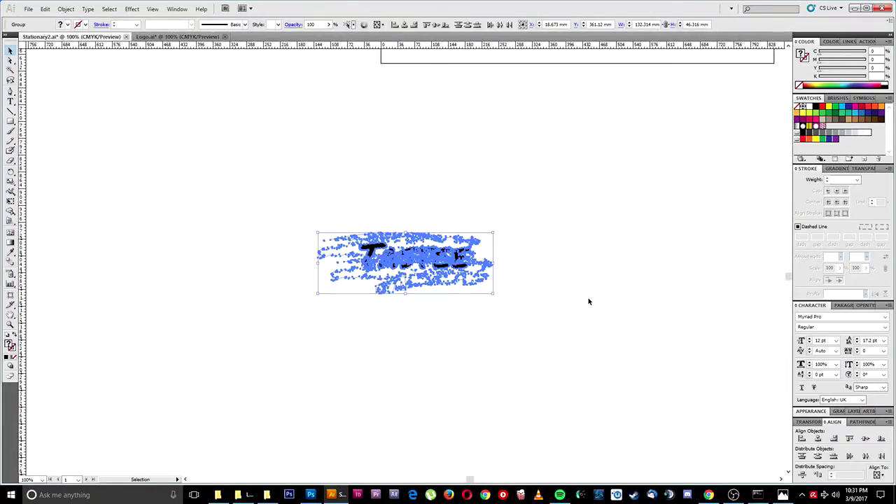
Select the white rectangle behind the pasted Tastee lettering and lock it.
{"action": "left_click", "coordinate": [520, 294]}
{"action": "left_click", "coordinate": [474, 186]}
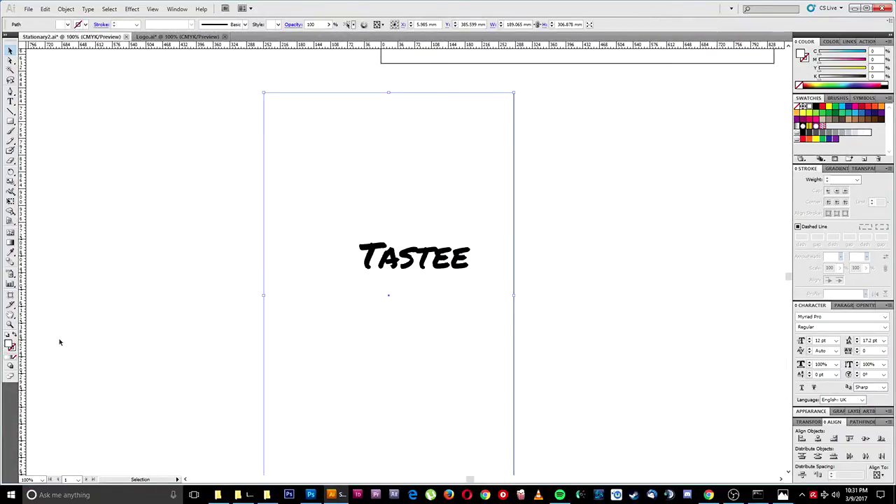
{"action": "key", "text": "a"}
{"action": "key", "text": "ctrl+2"}
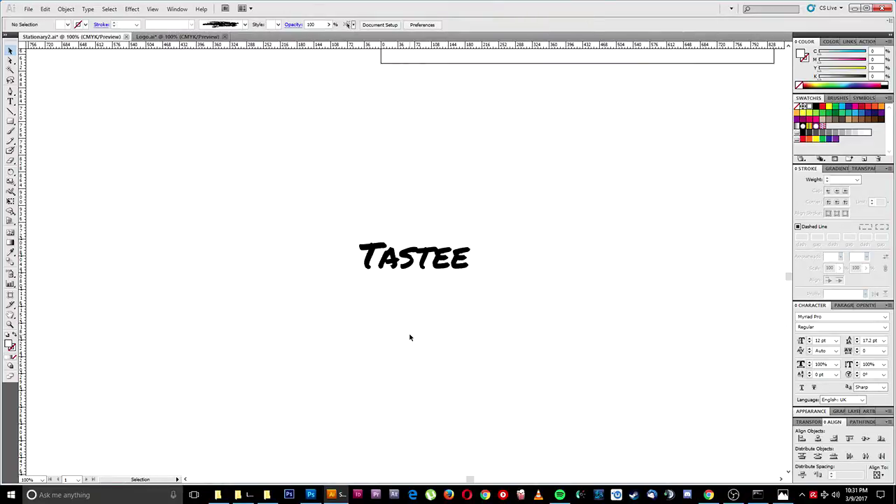
Select the white brush strokes behind the pasted Tastee lettering and fill them with black.
{"action": "left_click_drag", "start_coordinate": [494, 224], "coordinate": [223, 362]}
{"action": "left_click", "coordinate": [456, 376]}
{"action": "left_click", "coordinate": [410, 239]}
{"action": "left_click_drag", "start_coordinate": [233, 193], "coordinate": [362, 347]}
{"action": "left_click_drag", "start_coordinate": [569, 211], "coordinate": [212, 356]}
{"action": "left_click", "coordinate": [369, 248], "text": "shift"}
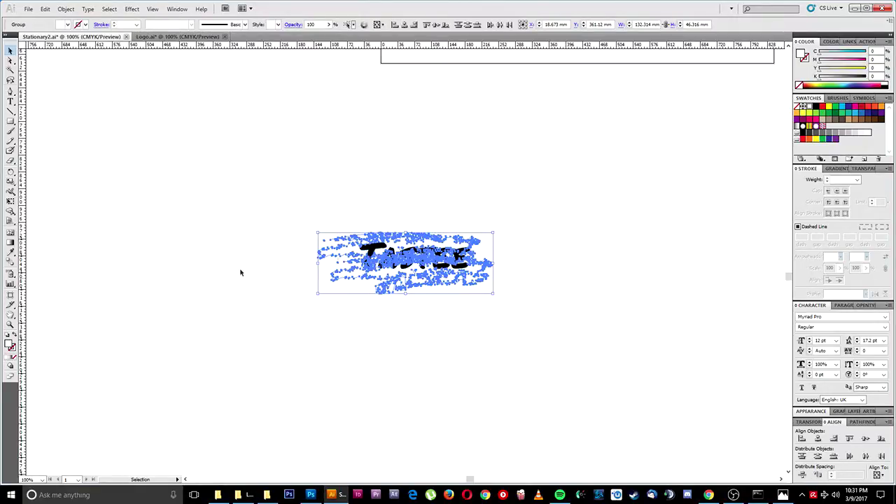
{"action": "left_click", "coordinate": [816, 108]}
Fill the pasted Tastee lettering with white on top of the black brush strokes.
{"action": "left_click", "coordinate": [540, 196]}
{"action": "left_click", "coordinate": [414, 270]}
{"action": "left_click", "coordinate": [584, 235]}
{"action": "left_click", "coordinate": [413, 258]}
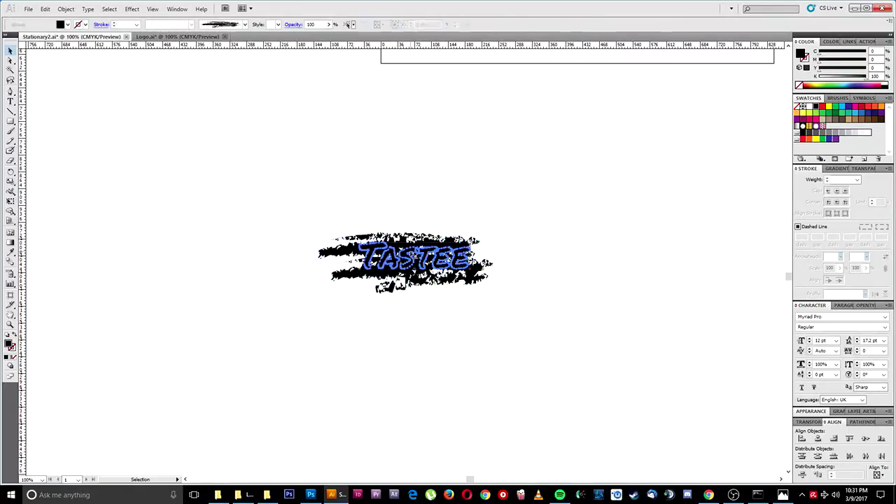
{"action": "left_click", "coordinate": [810, 110]}
{"action": "left_click", "coordinate": [468, 323]}
Select the recoloured Tastee banner copy and delete it.
{"action": "left_click_drag", "start_coordinate": [600, 208], "coordinate": [280, 358]}
{"action": "left_click", "coordinate": [675, 226]}
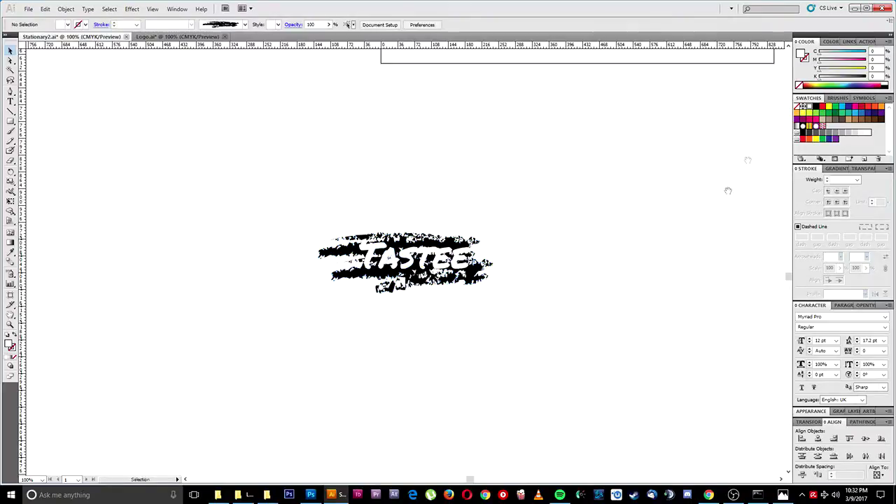
{"action": "left_click_drag", "start_coordinate": [675, 226], "coordinate": [207, 357]}
{"action": "left_click_drag", "start_coordinate": [317, 255], "coordinate": [652, 111]}
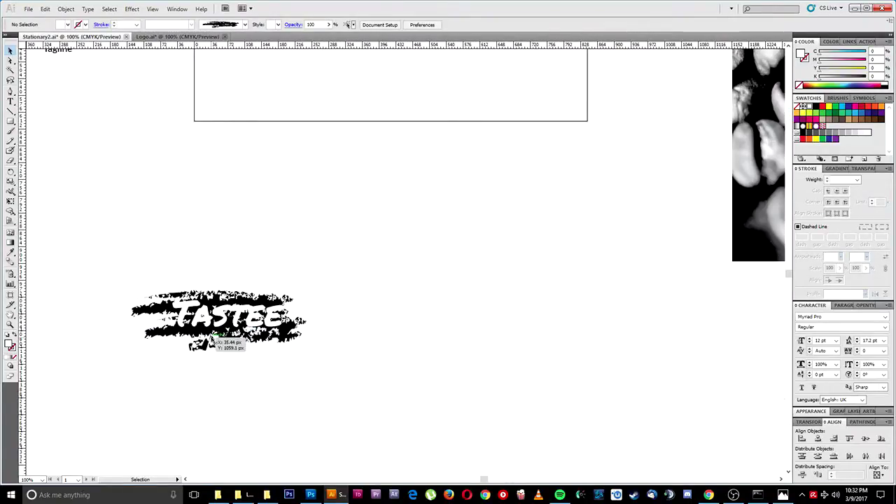
{"action": "left_click_drag", "start_coordinate": [335, 392], "coordinate": [133, 274]}
{"action": "left_click_drag", "start_coordinate": [197, 363], "coordinate": [324, 340]}
{"action": "left_click", "coordinate": [562, 315]}
{"action": "left_click_drag", "start_coordinate": [468, 219], "coordinate": [198, 380]}
{"action": "key", "text": "Delete"}
{"action": "left_click_drag", "start_coordinate": [630, 182], "coordinate": [226, 362]}
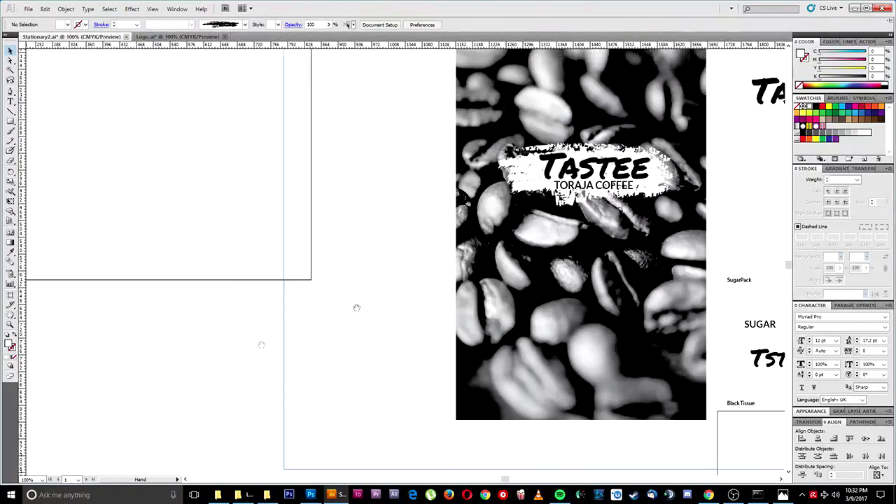
Lock the CoffeeBean Pack's bean background and select the whole banner with brush strokes, Tastee lettering and TORAJA COFFEE text.
{"action": "left_click", "coordinate": [483, 244]}
{"action": "key", "text": "ctrl+2"}
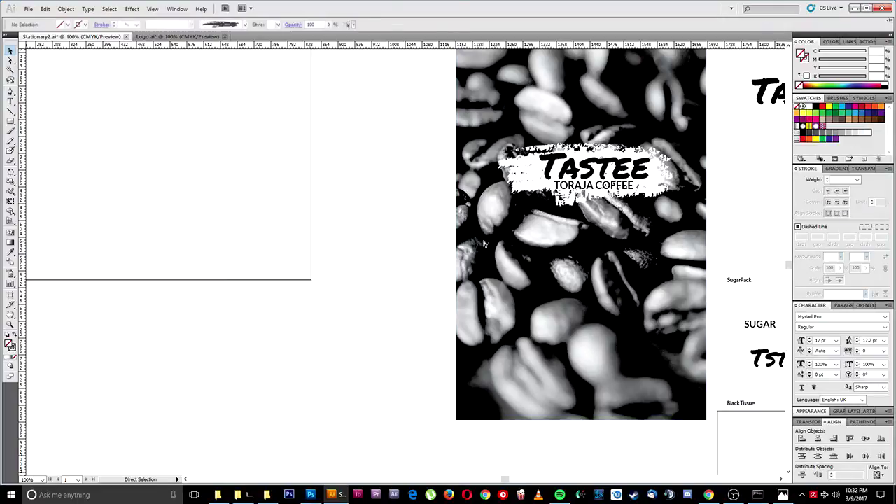
{"action": "left_click_drag", "start_coordinate": [658, 229], "coordinate": [499, 146]}
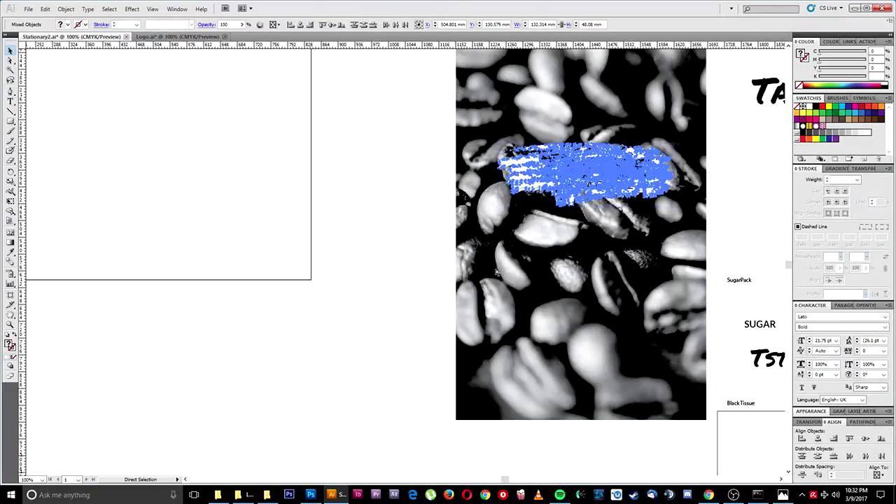
Deselect the banner artwork and unlock all locked objects.
{"action": "left_click", "coordinate": [411, 275]}
{"action": "left_click", "coordinate": [66, 8]}
{"action": "left_click", "coordinate": [98, 72]}
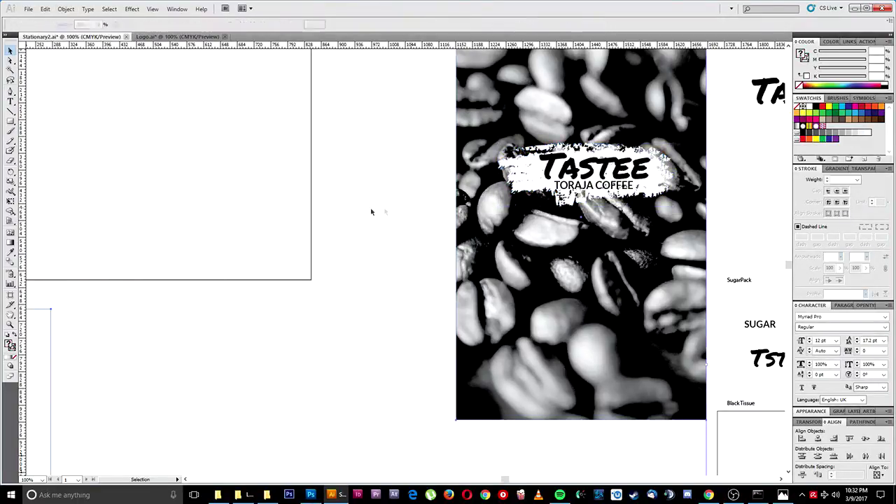
Paste a copy of the Tastee banner with its TORAJA COFFEE text and position it inside the empty pack outline.
{"action": "left_click_drag", "start_coordinate": [421, 105], "coordinate": [680, 228]}
{"action": "left_click", "coordinate": [188, 366]}
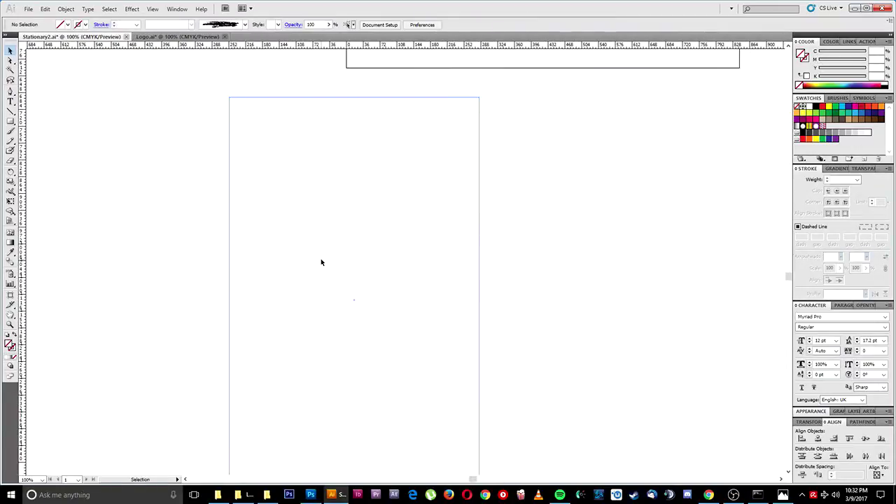
{"action": "key", "text": "ctrl+v"}
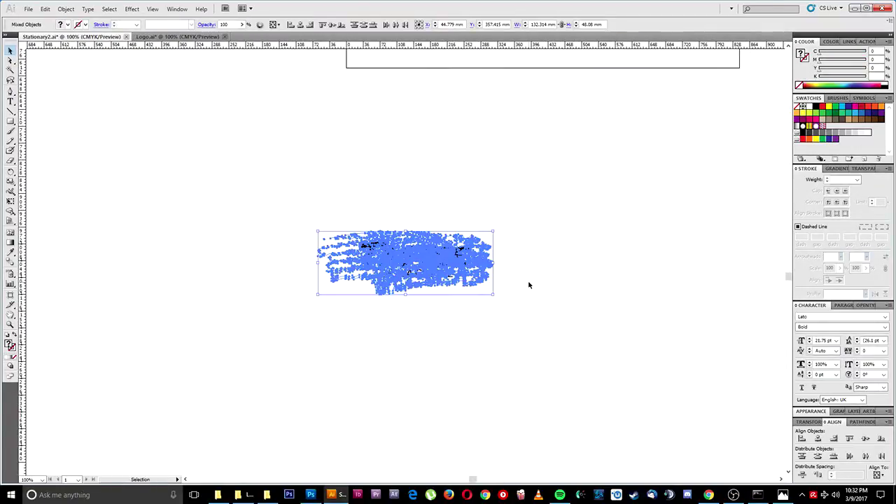
{"action": "left_click_drag", "start_coordinate": [547, 175], "coordinate": [243, 329]}
{"action": "left_click_drag", "start_coordinate": [412, 264], "coordinate": [340, 259]}
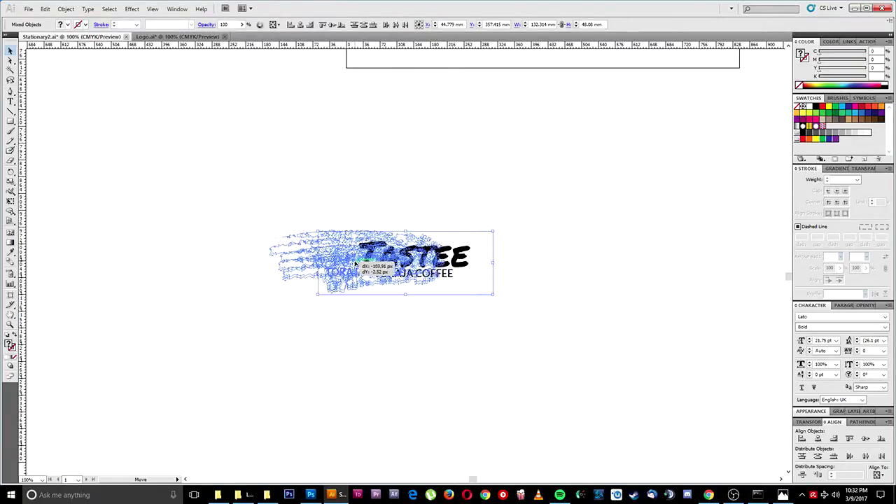
Recolour the pasted banner with black brush strokes and white Tastee lettering and TORAJA COFFEE text.
{"action": "left_click", "coordinate": [570, 336]}
{"action": "left_click", "coordinate": [352, 250]}
{"action": "left_click_drag", "start_coordinate": [210, 199], "coordinate": [508, 333]}
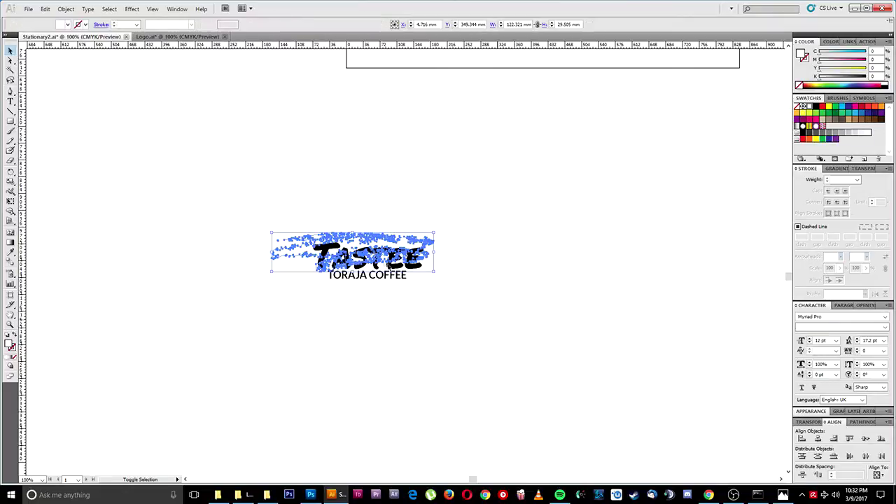
{"action": "left_click", "coordinate": [380, 259], "text": "shift"}
{"action": "left_click", "coordinate": [380, 259]}
{"action": "left_click", "coordinate": [380, 261]}
{"action": "left_click", "coordinate": [354, 277], "text": "shift"}
{"action": "left_click", "coordinate": [808, 106]}
{"action": "left_click", "coordinate": [587, 187]}
{"action": "left_click_drag", "start_coordinate": [542, 187], "coordinate": [193, 381]}
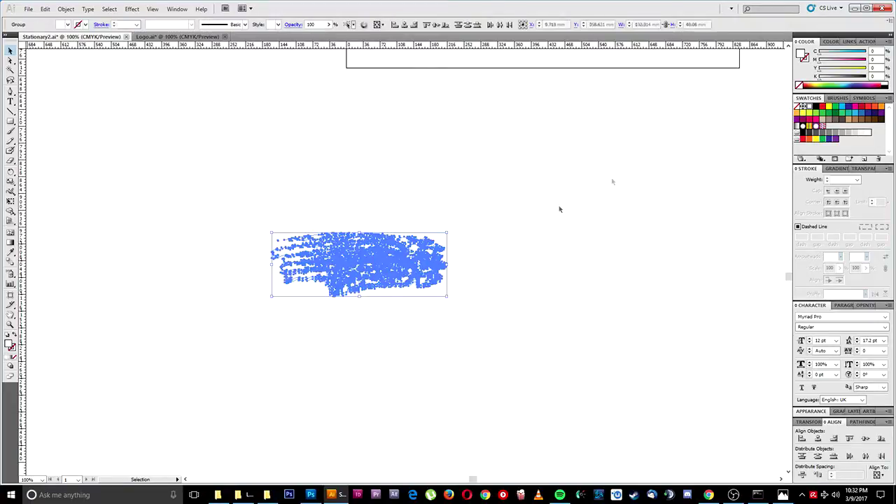
{"action": "key", "text": "ctrl+z"}
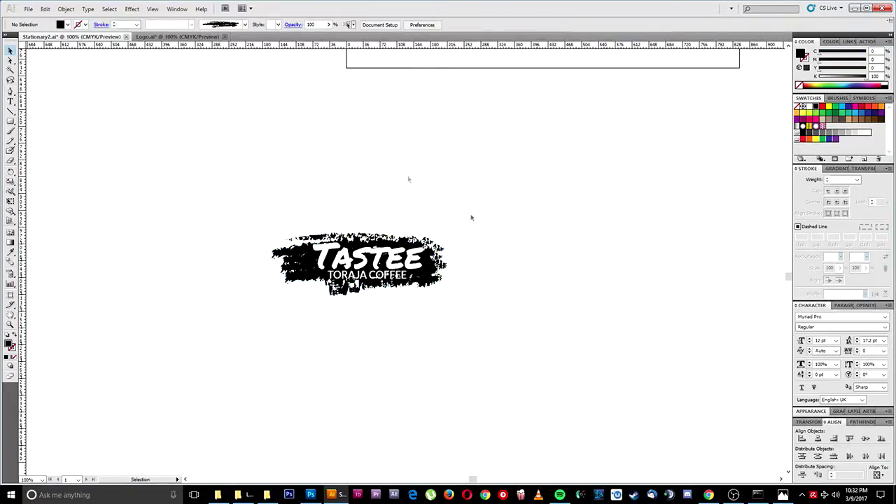
Unlock all objects and set the pack outline's fill to none.
{"action": "left_click", "coordinate": [66, 9]}
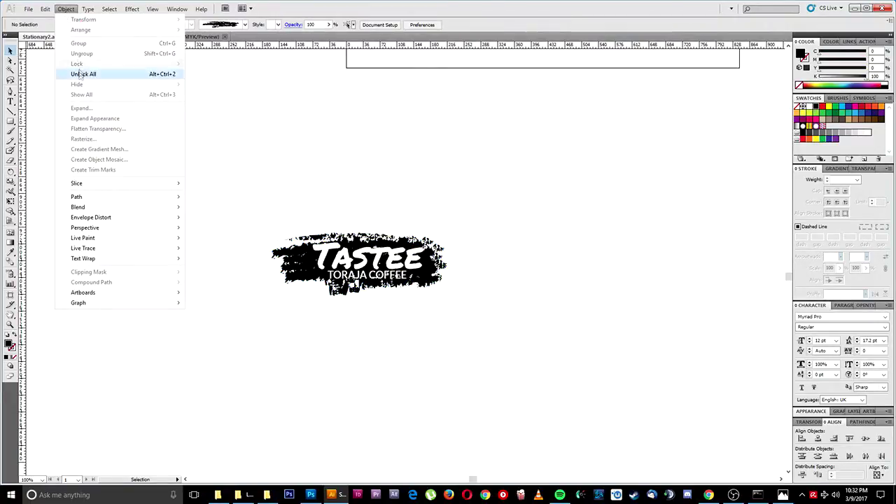
{"action": "left_click", "coordinate": [366, 152]}
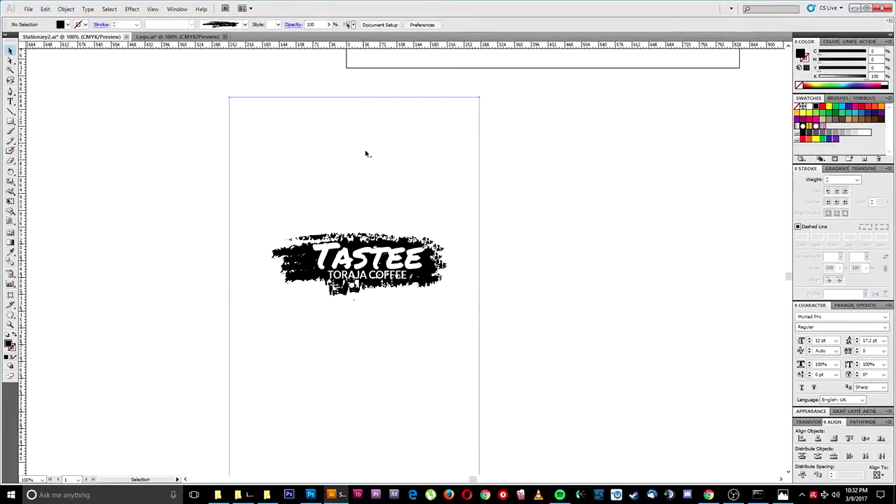
{"action": "left_click", "coordinate": [11, 361]}
{"action": "left_click", "coordinate": [14, 356]}
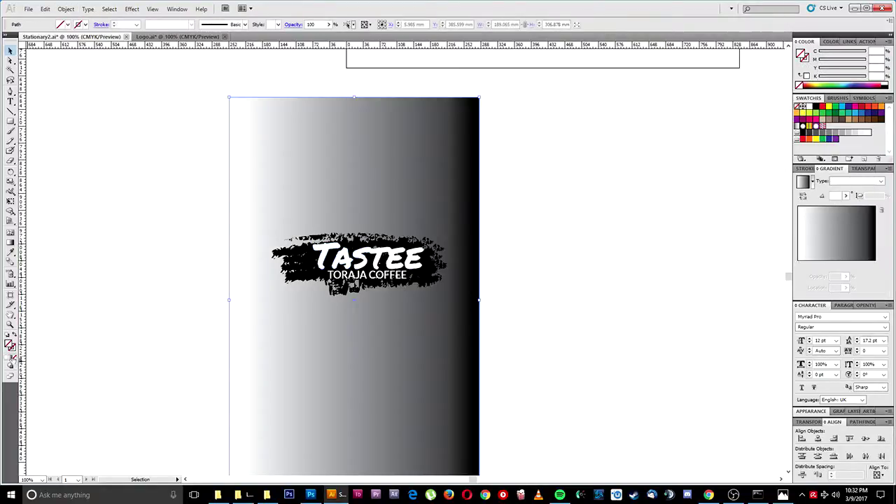
{"action": "left_click", "coordinate": [138, 250]}
Select the black banner together with its pack outline for copying and switch to Photoshop.
{"action": "left_click_drag", "start_coordinate": [124, 161], "coordinate": [600, 355]}
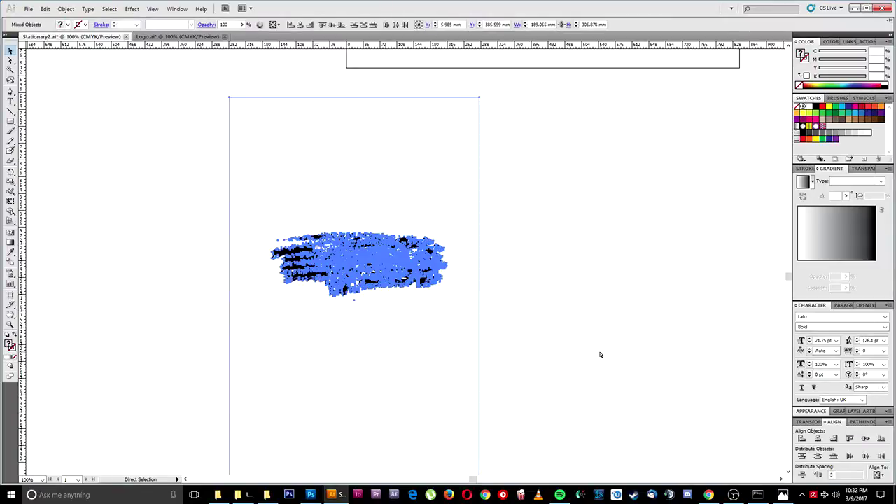
{"action": "left_click", "coordinate": [610, 345]}
{"action": "mouse_move", "coordinate": [305, 498]}
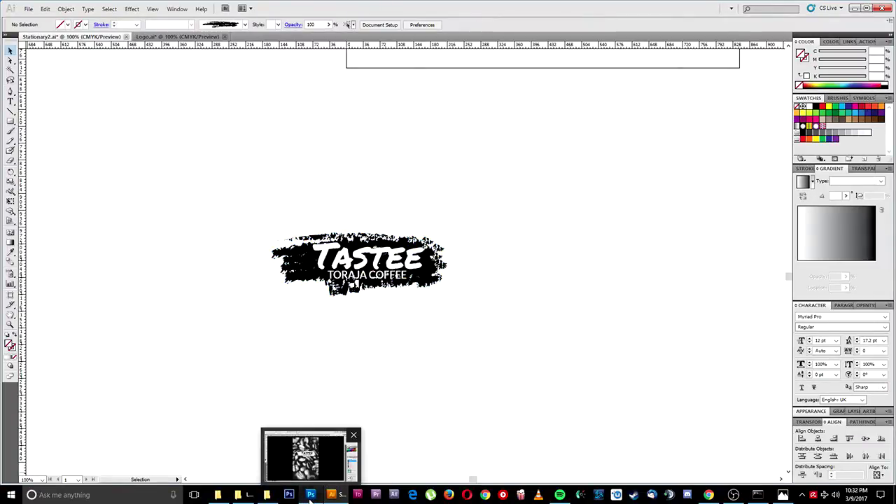
{"action": "left_click", "coordinate": [310, 499]}
Hide Layer 6 in Rectangle 1711.psb, clear the marquee selection and paste the copied banner as pixels.
{"action": "left_click", "coordinate": [795, 288]}
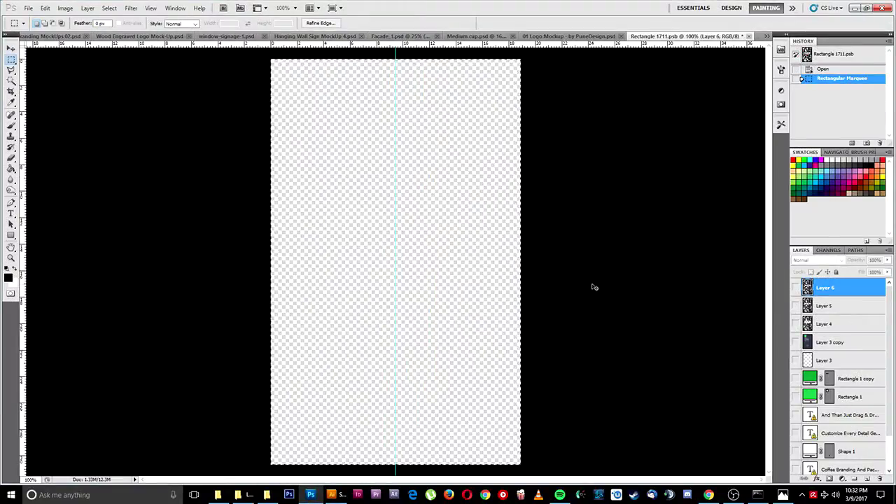
{"action": "key", "text": "ctrl+d"}
{"action": "key", "text": "ctrl+v"}
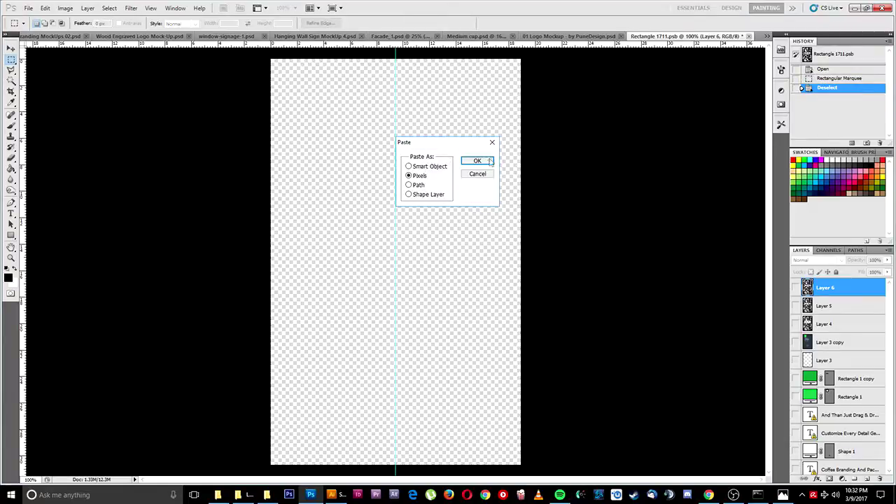
{"action": "left_click", "coordinate": [476, 161]}
{"action": "key", "text": "Return"}
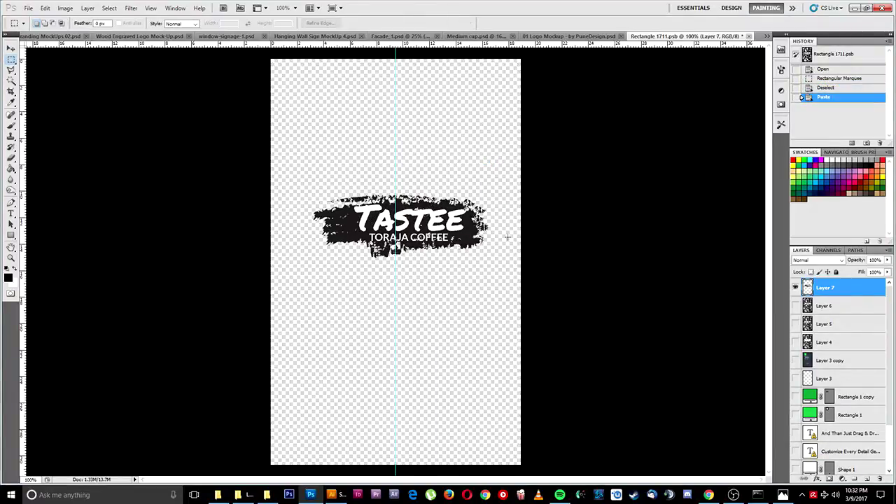
Check the black banner label on the coffee bean pack in Food Packaging & Branding MockUps 01.psd.
{"action": "left_click", "coordinate": [61, 37]}
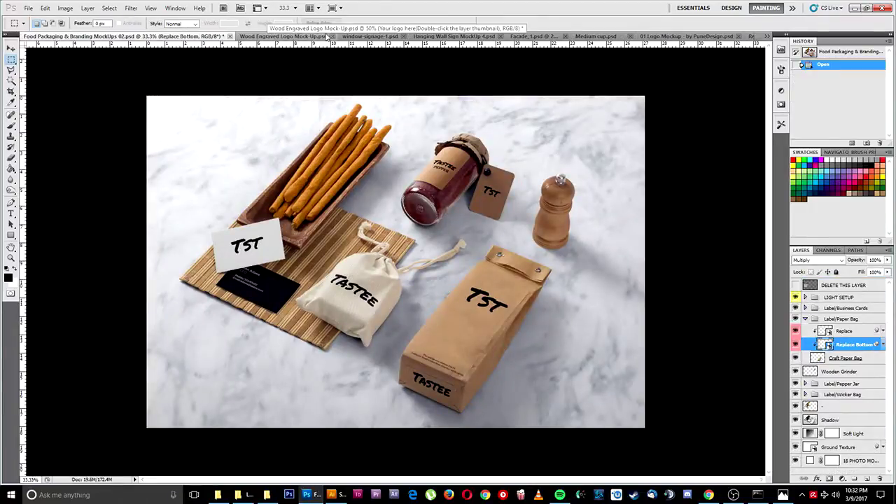
{"action": "left_click", "coordinate": [765, 37]}
{"action": "left_click", "coordinate": [713, 41]}
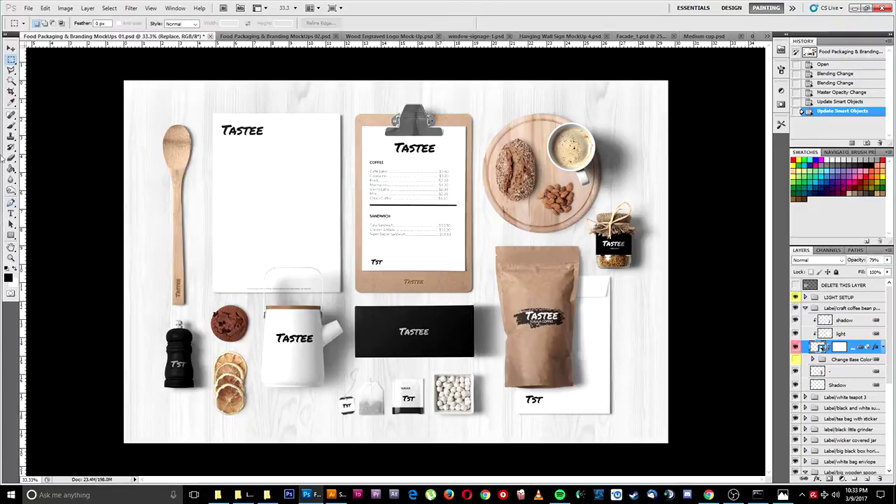
Reopen the coffee pack's smart object, hide Layer 7, show the coffee bean label on Layer 6 and save.
{"action": "left_click", "coordinate": [12, 49]}
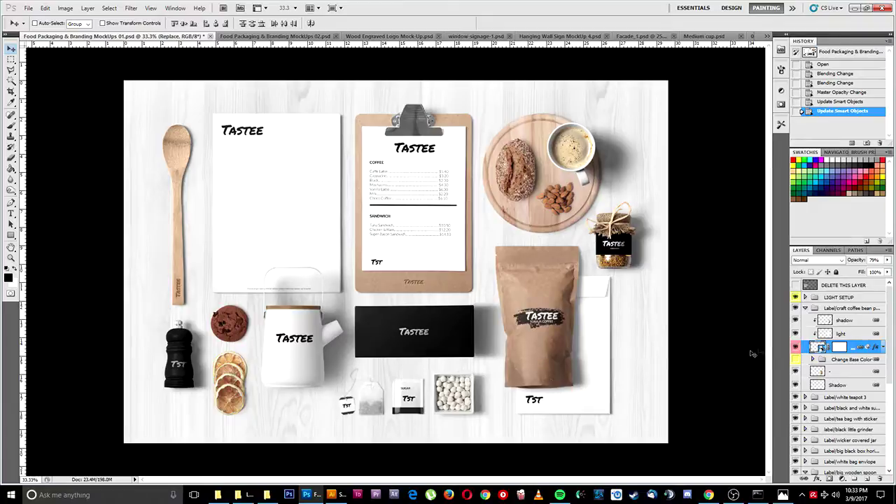
{"action": "double_click", "coordinate": [820, 347]}
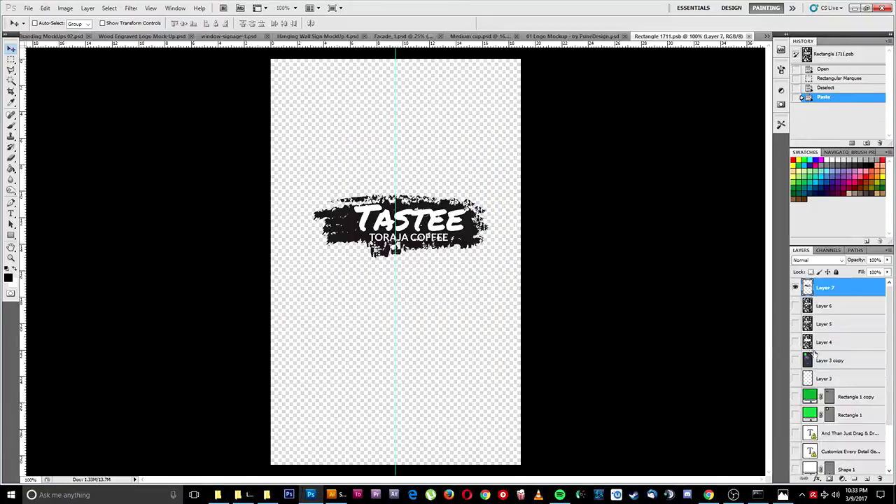
{"action": "left_click", "coordinate": [795, 288]}
{"action": "left_click", "coordinate": [795, 306]}
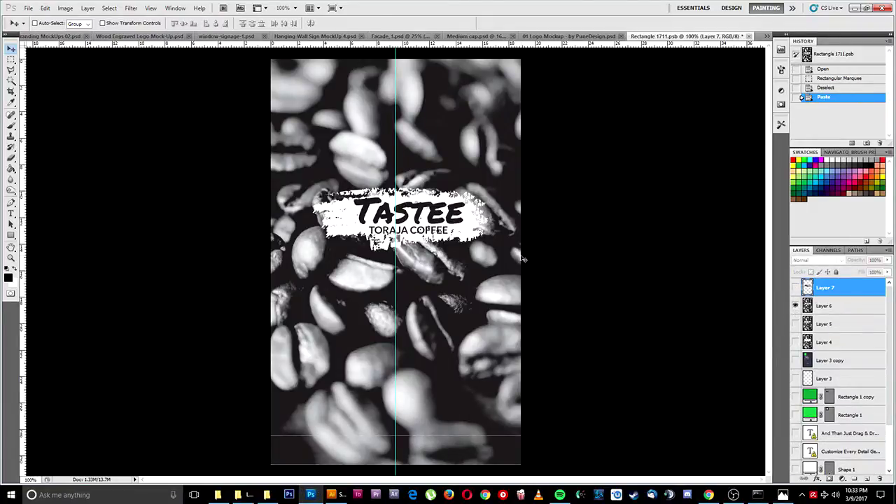
{"action": "key", "text": "ctrl+s"}
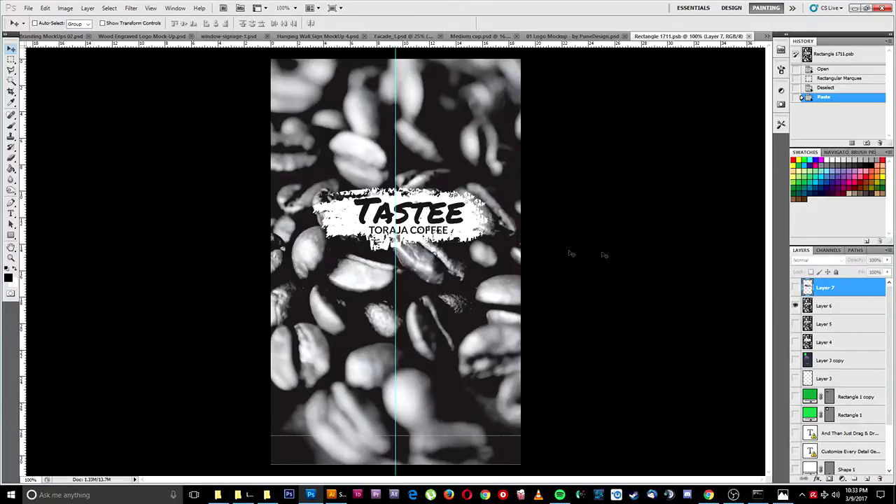
Return to Food Packaging & Branding MockUps 01.psd to check the coffee bean label on the pack.
{"action": "left_click", "coordinate": [42, 37]}
{"action": "left_click", "coordinate": [276, 37]}
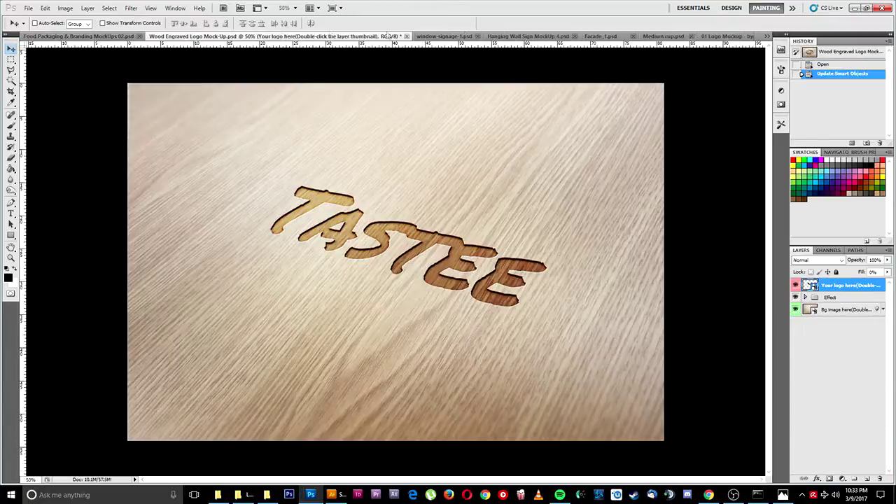
{"action": "left_click", "coordinate": [454, 36]}
{"action": "left_click", "coordinate": [749, 36]}
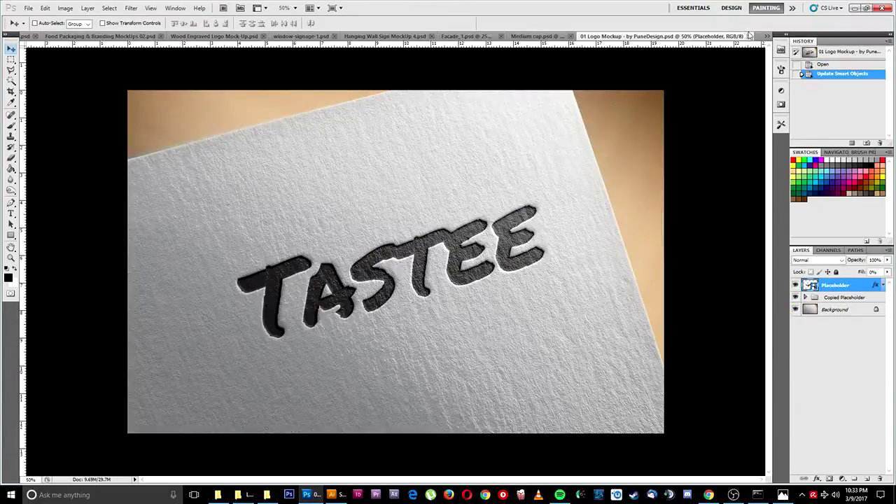
{"action": "left_click", "coordinate": [766, 36]}
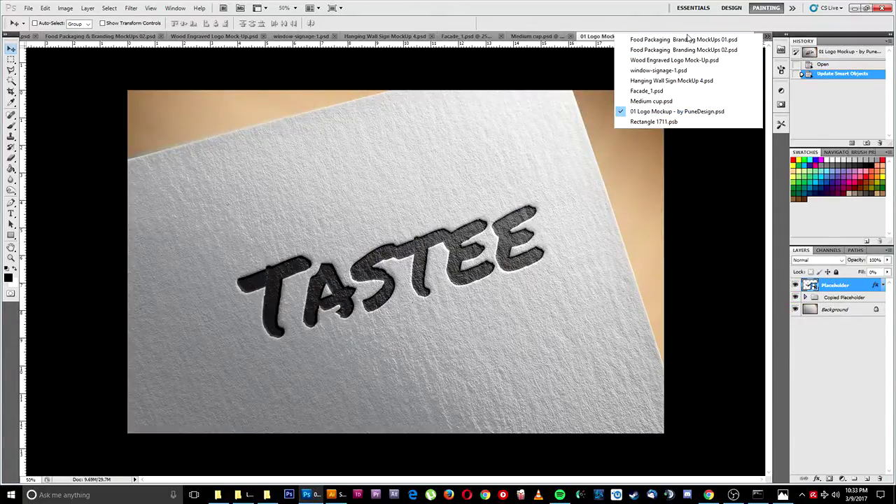
{"action": "left_click", "coordinate": [686, 40]}
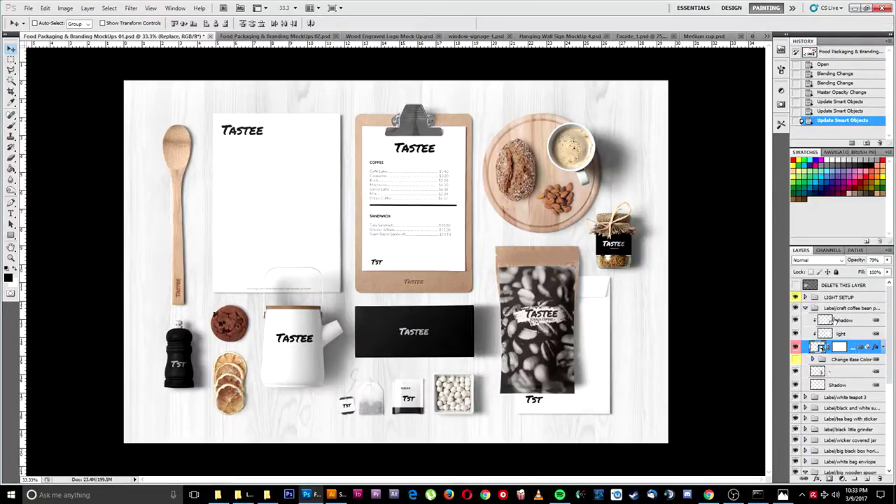
Step through the earlier history states and revert the mockup to the Master Opacity Change state.
{"action": "left_click", "coordinate": [826, 65]}
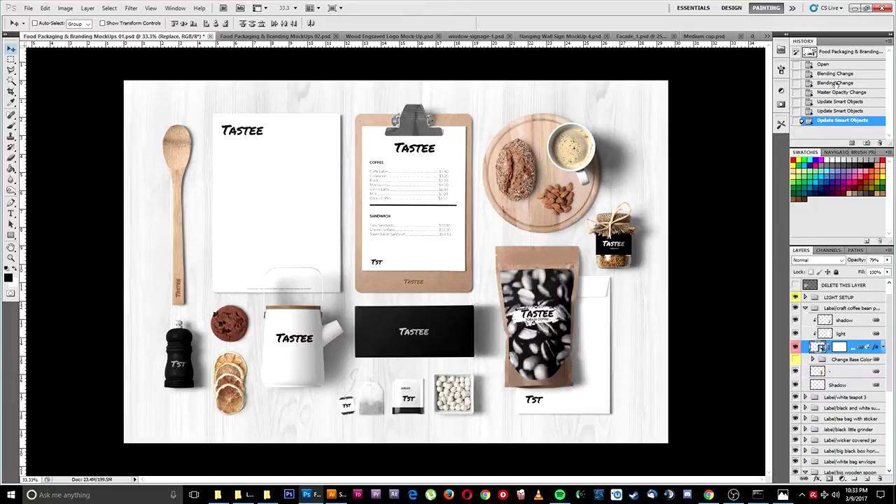
{"action": "left_click", "coordinate": [839, 73]}
{"action": "left_click", "coordinate": [837, 83]}
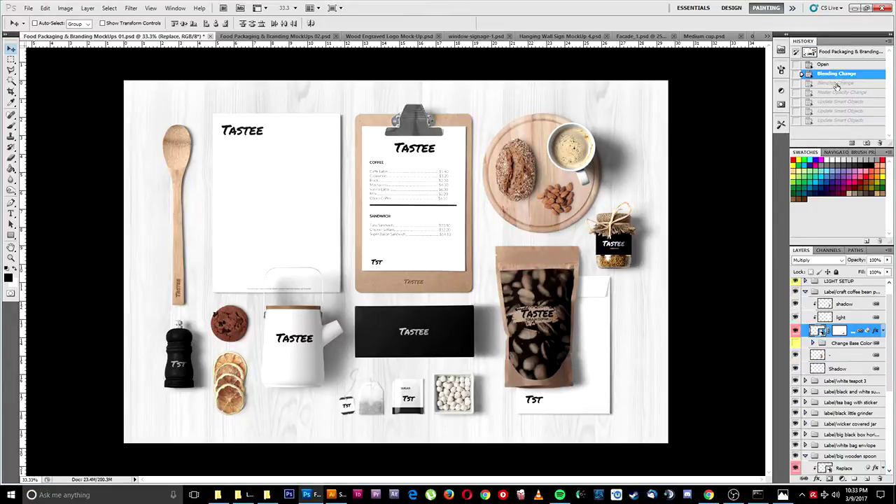
{"action": "left_click", "coordinate": [837, 94]}
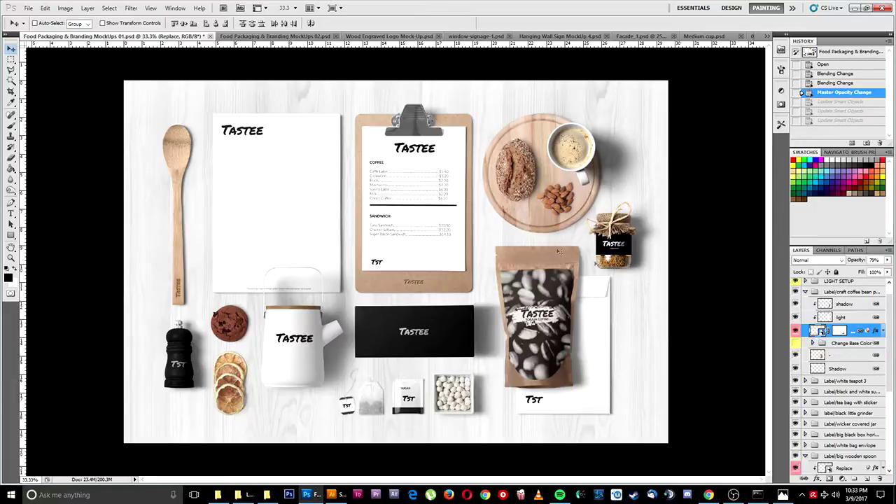
Switch to Illustrator and give the outline around the black Tastee banner a 1 pt black stroke.
{"action": "left_click", "coordinate": [332, 495]}
{"action": "left_click_drag", "start_coordinate": [598, 136], "coordinate": [664, 128]}
{"action": "left_click_drag", "start_coordinate": [613, 158], "coordinate": [188, 368]}
{"action": "key", "text": "space"}
{"action": "left_click_drag", "start_coordinate": [625, 218], "coordinate": [352, 383]}
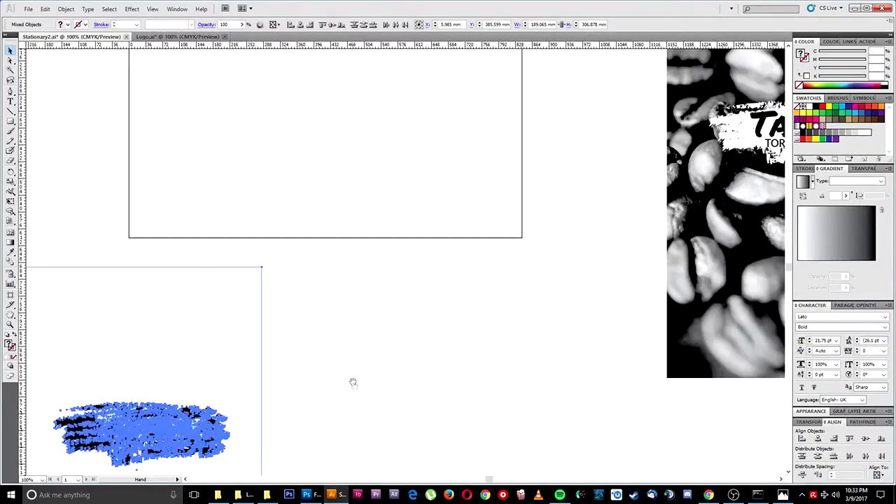
{"action": "left_click_drag", "start_coordinate": [231, 289], "coordinate": [392, 292]}
{"action": "left_click", "coordinate": [119, 279]}
{"action": "left_click_drag", "start_coordinate": [131, 289], "coordinate": [189, 311]}
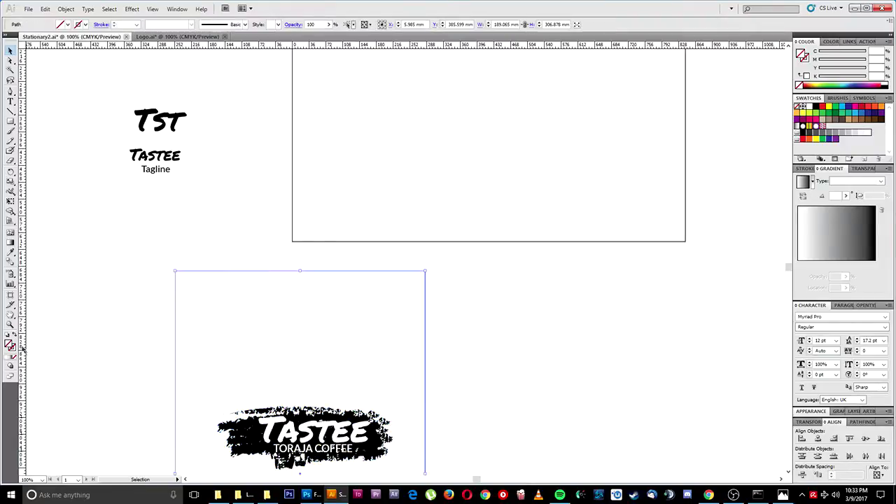
{"action": "left_click", "coordinate": [9, 338]}
{"action": "scroll", "coordinate": [110, 380], "scroll_direction": "down", "scroll_amount": 2}
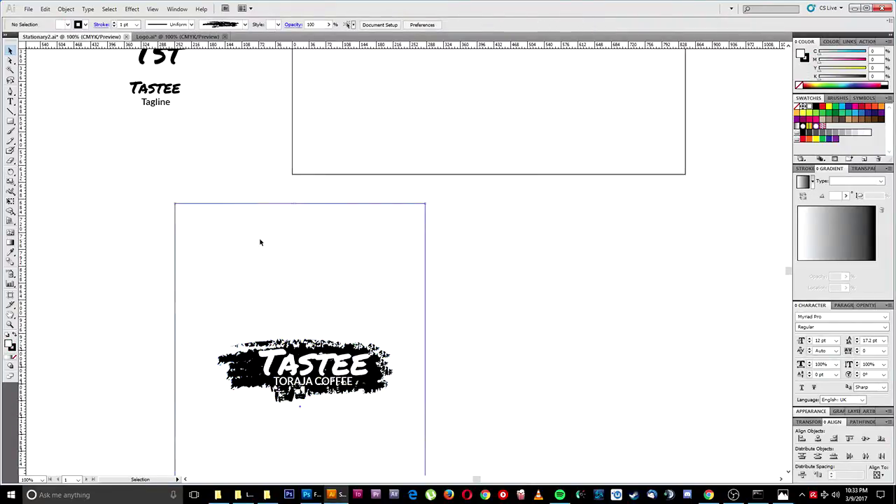
Look over the label artwork, including the coffee packs, sugar pack, jar, menu, name cards and Black Tissue label.
{"action": "left_click_drag", "start_coordinate": [103, 274], "coordinate": [523, 446]}
{"action": "left_click_drag", "start_coordinate": [398, 363], "coordinate": [722, 323]}
{"action": "left_click_drag", "start_coordinate": [658, 336], "coordinate": [367, 372]}
{"action": "left_click", "coordinate": [520, 260]}
{"action": "left_click_drag", "start_coordinate": [582, 231], "coordinate": [282, 339]}
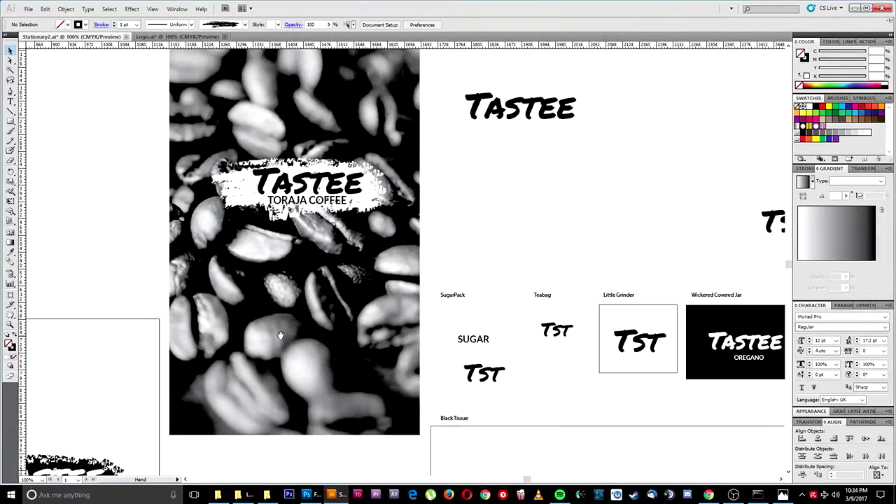
{"action": "key", "text": "ctrl+minus"}
{"action": "key", "text": "ctrl+minus"}
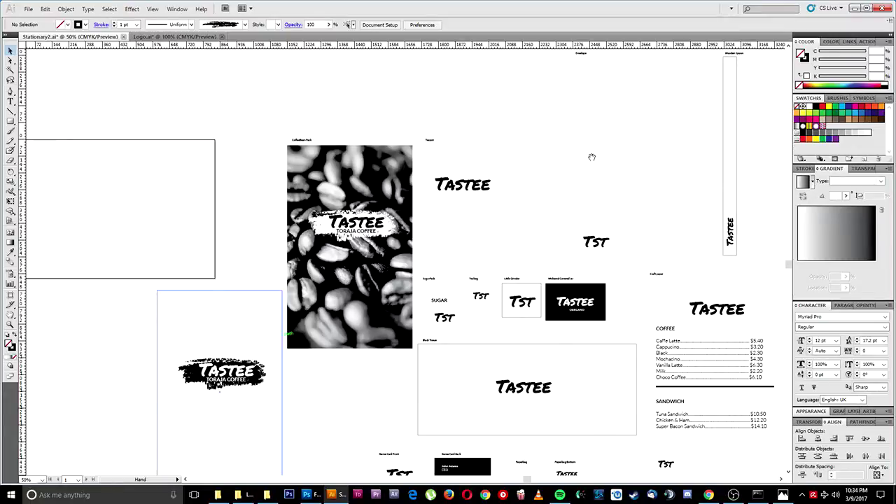
{"action": "left_click_drag", "start_coordinate": [520, 208], "coordinate": [390, 264]}
{"action": "left_click_drag", "start_coordinate": [583, 243], "coordinate": [497, 51]}
{"action": "left_click_drag", "start_coordinate": [392, 293], "coordinate": [518, 214]}
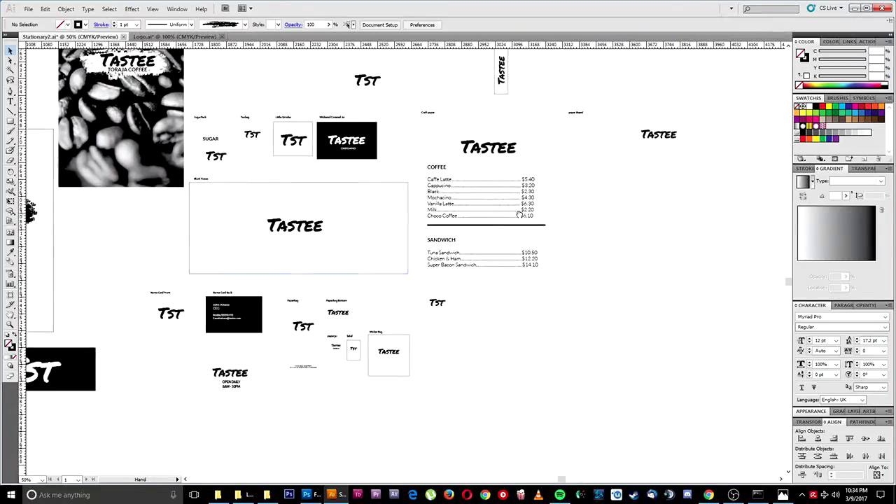
{"action": "left_click_drag", "start_coordinate": [287, 427], "coordinate": [309, 432]}
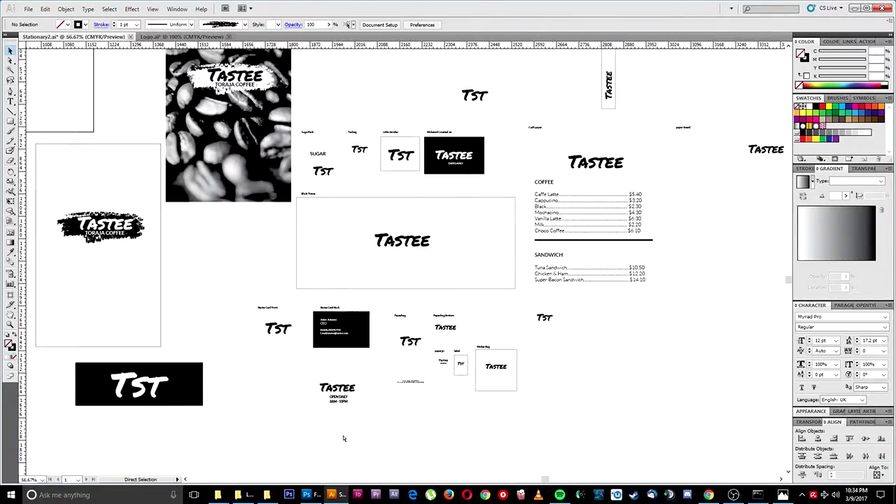
{"action": "key", "text": "ctrl+plus"}
{"action": "key", "text": "ctrl+plus"}
{"action": "key", "text": "ctrl+plus"}
{"action": "left_click_drag", "start_coordinate": [490, 272], "coordinate": [557, 386]}
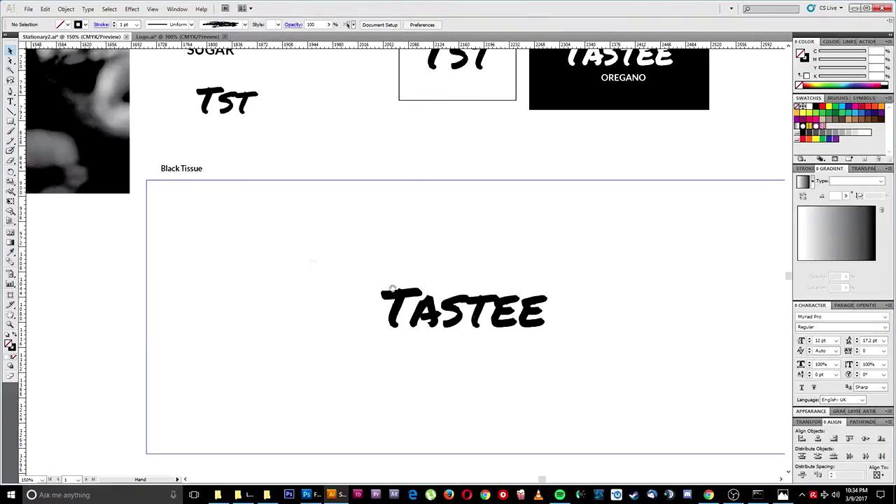
Switch to Photoshop, view the Food Packaging & Branding MockUps 02 and Wood Engraved mockups, and open the latter's logo smart object.
{"action": "left_click", "coordinate": [308, 495]}
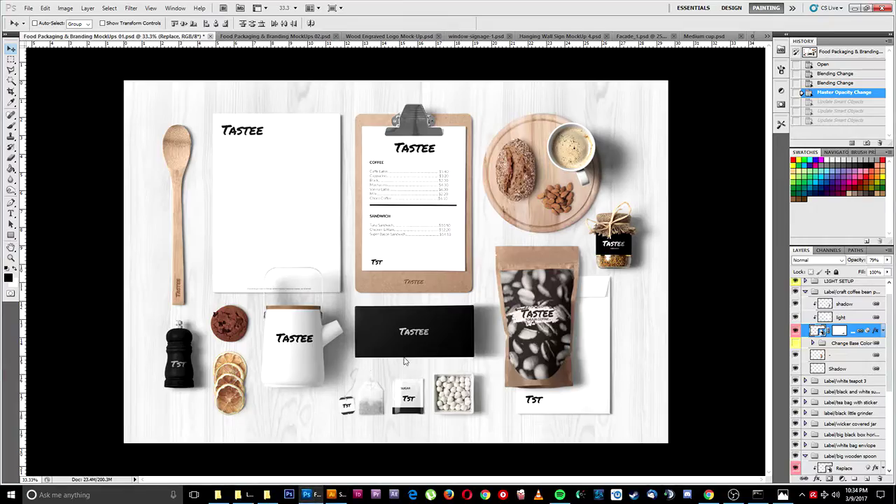
{"action": "left_click", "coordinate": [261, 37]}
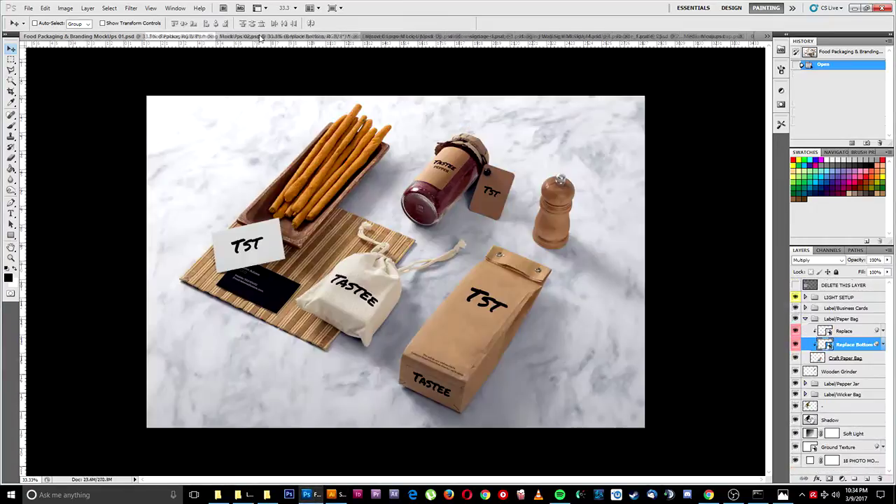
{"action": "left_click", "coordinate": [411, 36]}
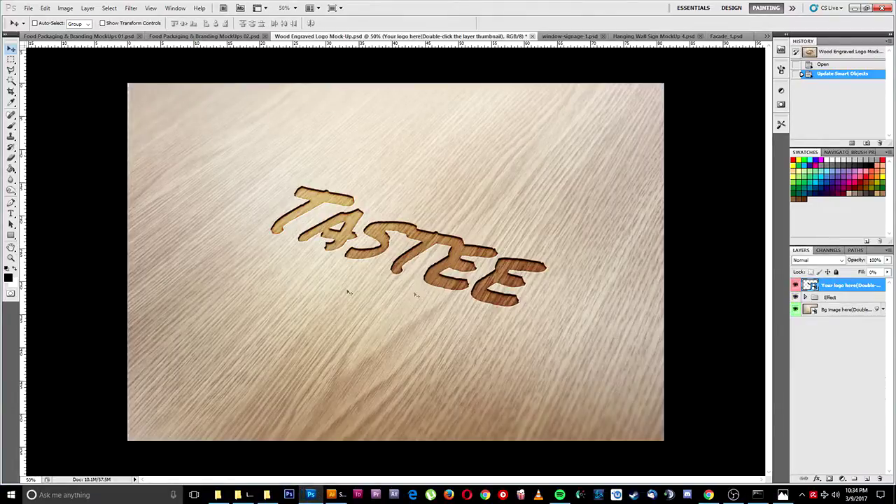
{"action": "double_click", "coordinate": [810, 285]}
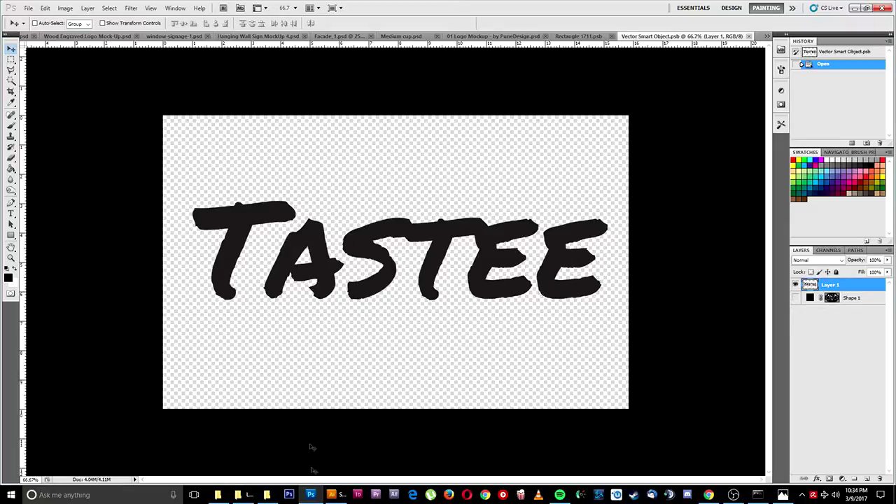
Switch to Illustrator to view the Tastee "OPEN DAILY 8AM - 10PM" window artwork, and return to Photoshop.
{"action": "left_click", "coordinate": [333, 494]}
{"action": "left_click_drag", "start_coordinate": [416, 340], "coordinate": [618, 75]}
{"action": "left_click_drag", "start_coordinate": [263, 454], "coordinate": [202, 236]}
{"action": "left_click", "coordinate": [389, 269]}
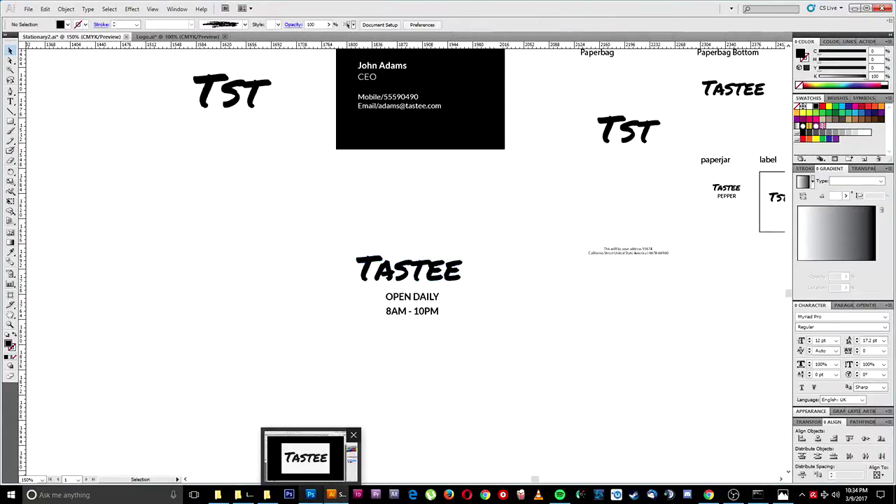
{"action": "left_click", "coordinate": [310, 495]}
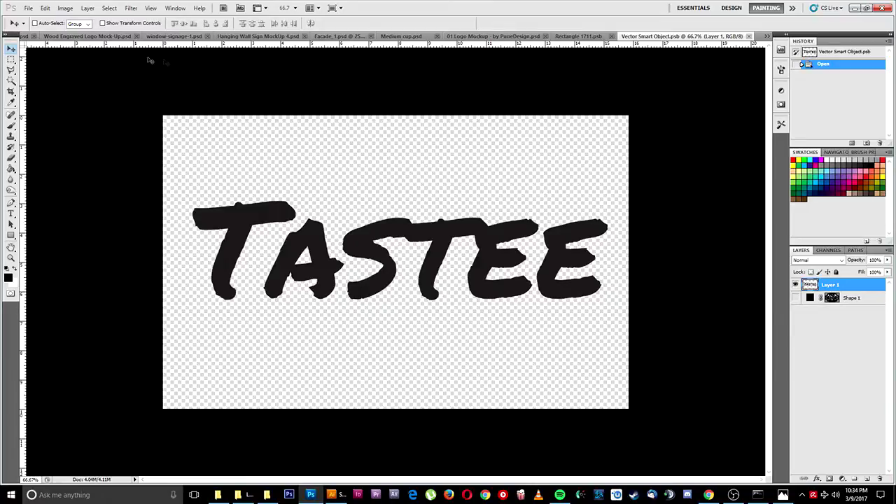
Review the window-signage-1, Hanging Wall Sign MockUp 4, Facade_1 and Medium cup mockups in turn, including a closer look at the storefront.
{"action": "left_click", "coordinate": [101, 36]}
{"action": "left_click", "coordinate": [448, 36]}
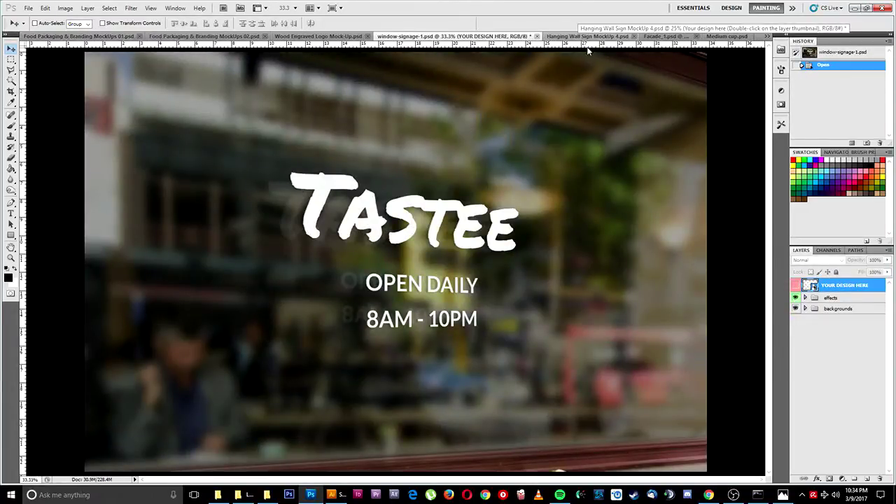
{"action": "left_click", "coordinate": [581, 36]}
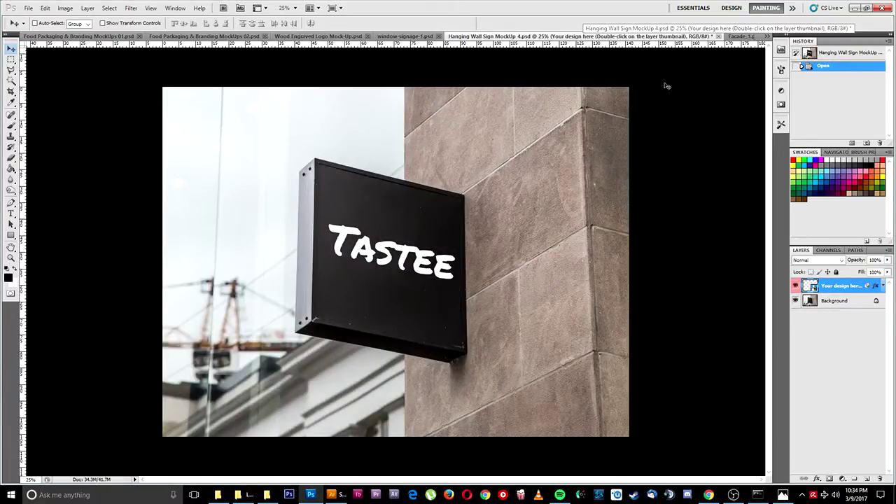
{"action": "left_click", "coordinate": [736, 36]}
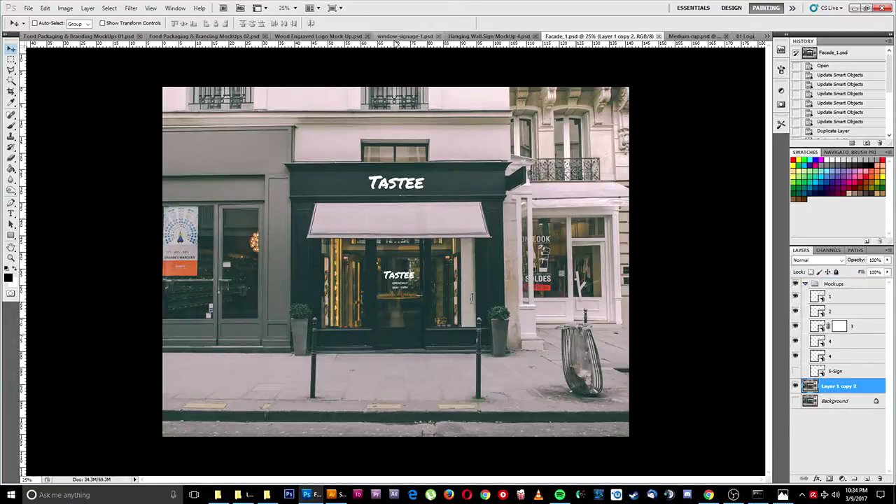
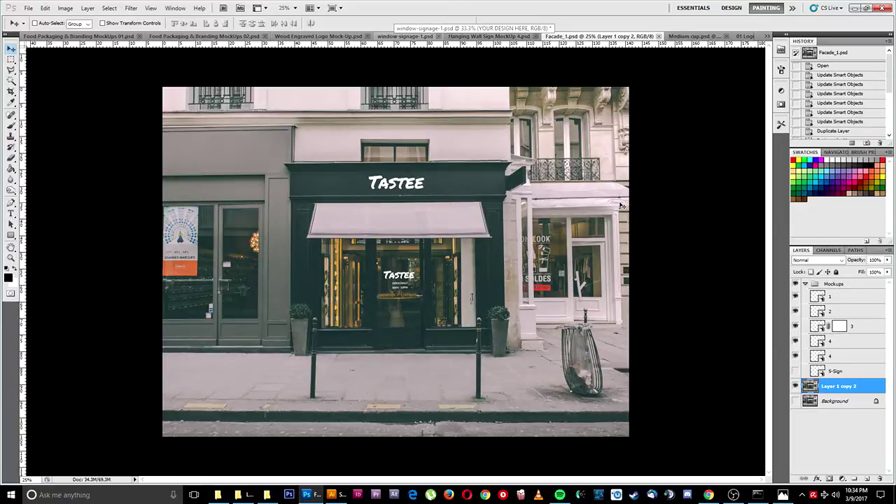
{"action": "key", "text": "ctrl+plus"}
{"action": "key", "text": "ctrl+plus"}
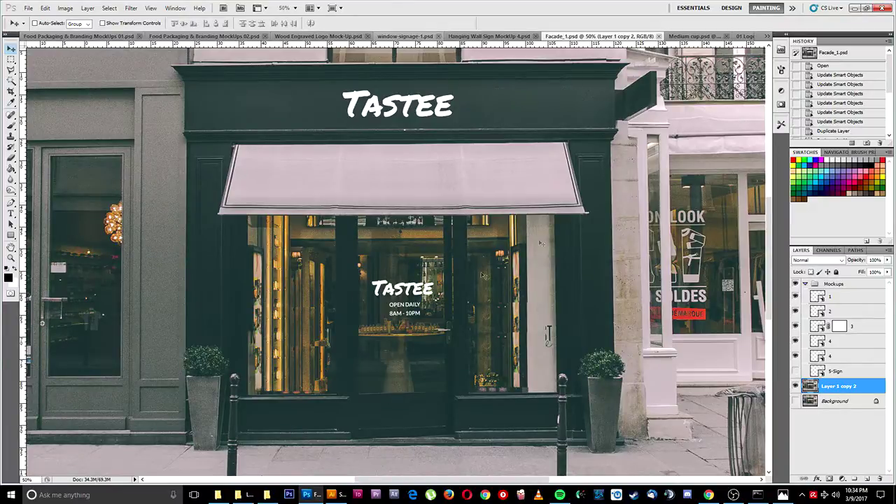
{"action": "key", "text": "ctrl+minus"}
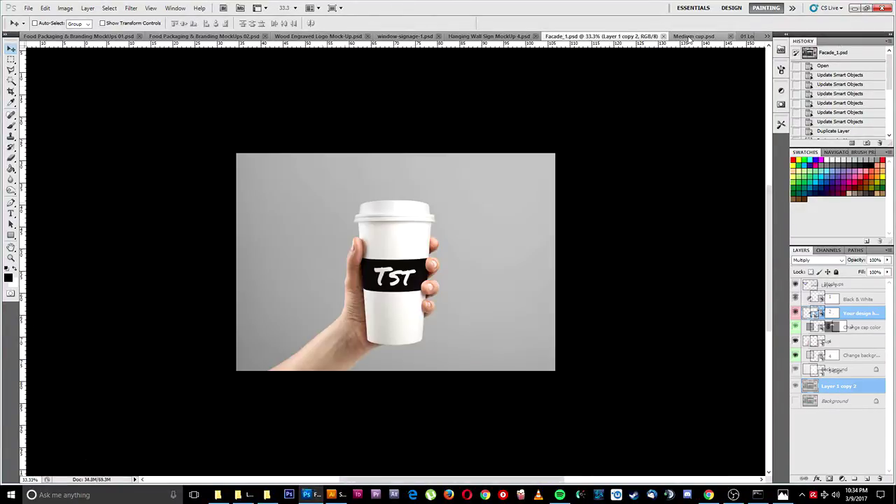
{"action": "left_click", "coordinate": [693, 36]}
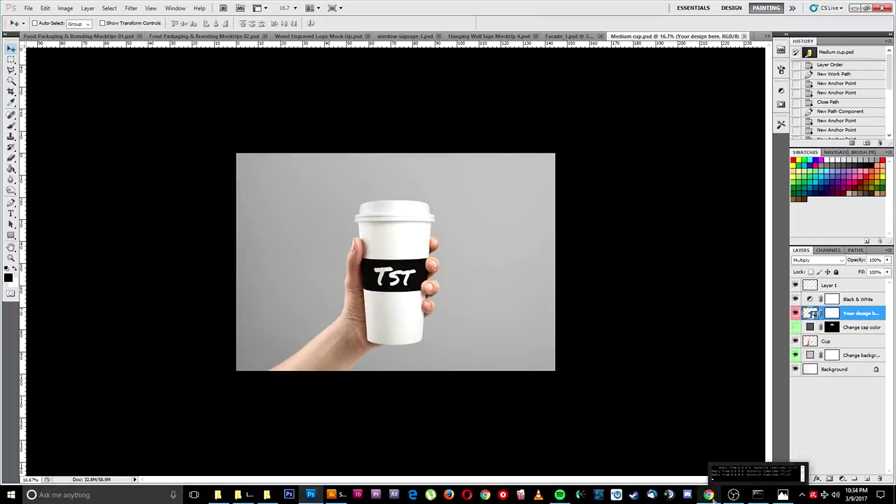
Switch to Chrome to view the Food Packaging and Window Signage mockup download pages, and return to Photoshop.
{"action": "left_click", "coordinate": [709, 495]}
{"action": "scroll", "coordinate": [153, 212], "scroll_direction": "up", "scroll_amount": 3}
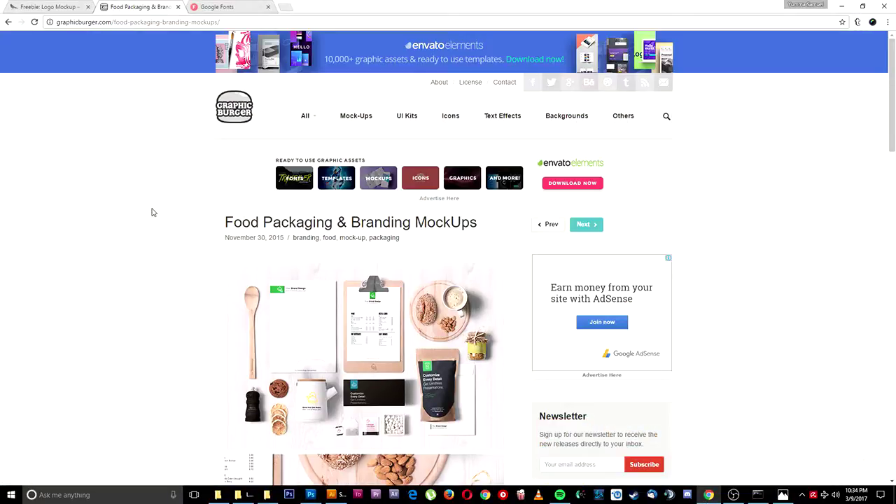
{"action": "key", "text": "ctrl+shift+Tab"}
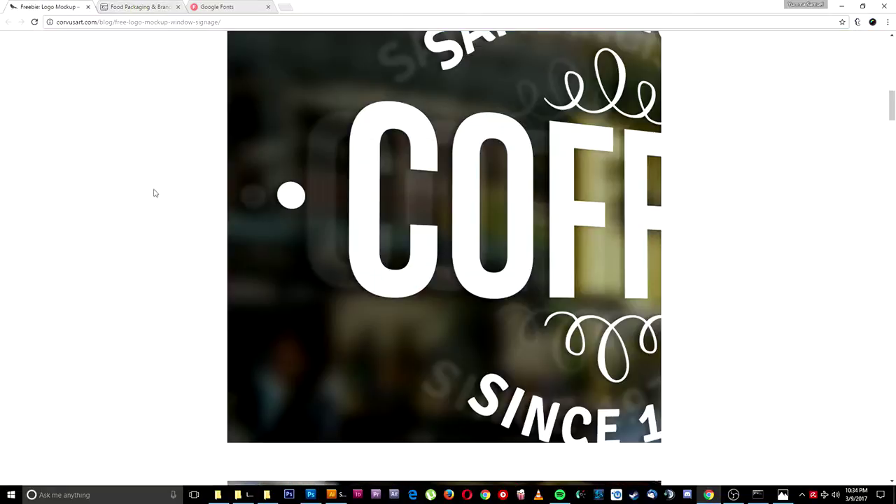
{"action": "scroll", "coordinate": [154, 193], "scroll_direction": "up", "scroll_amount": 5}
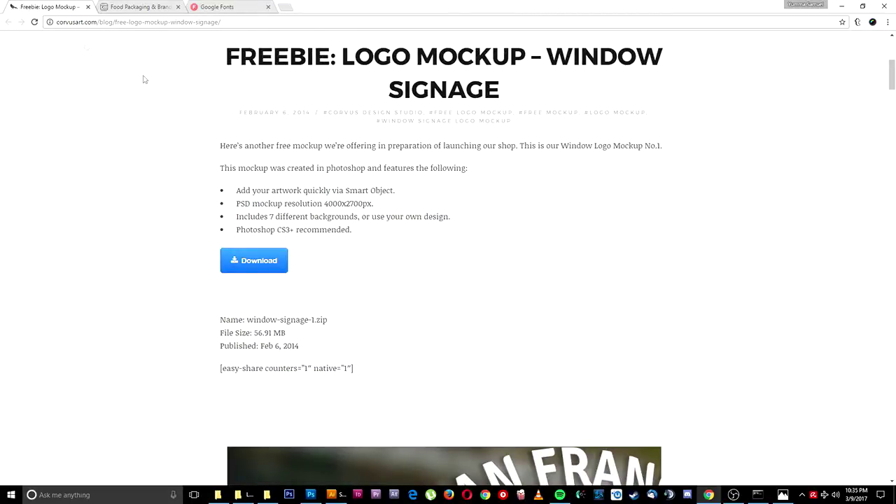
{"action": "left_click", "coordinate": [709, 494]}
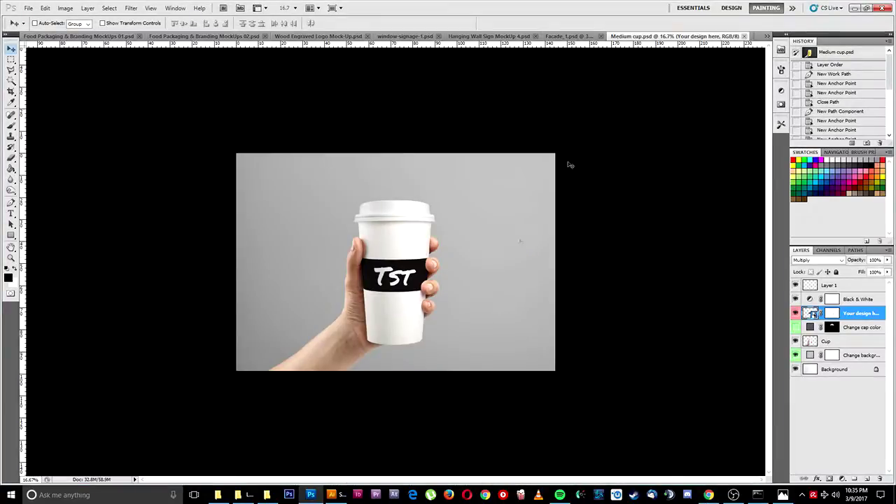
Check another open document beyond the visible ones and return to Medium cup.psd.
{"action": "left_click", "coordinate": [768, 37]}
{"action": "left_click", "coordinate": [566, 291]}
{"action": "left_click", "coordinate": [768, 36]}
{"action": "left_click", "coordinate": [643, 221]}
Bring up the Look & feel folder window to show the exported mockup JPGs.
{"action": "mouse_move", "coordinate": [269, 496]}
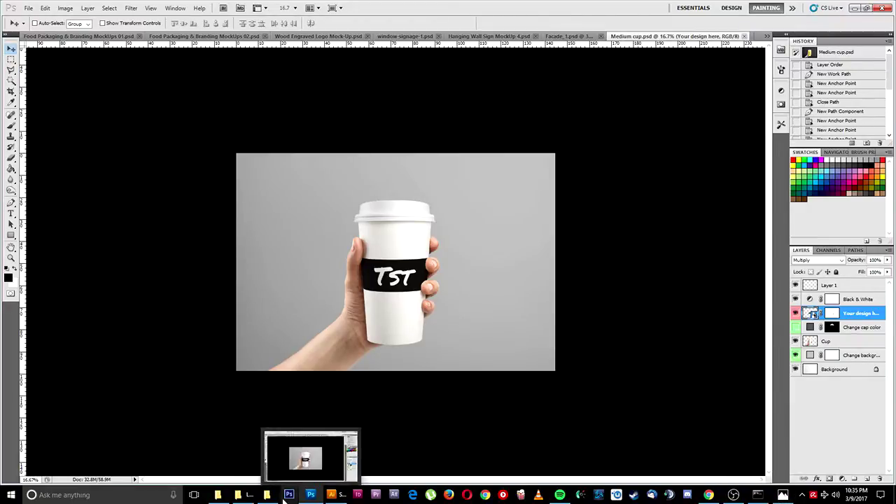
{"action": "left_click", "coordinate": [252, 450]}
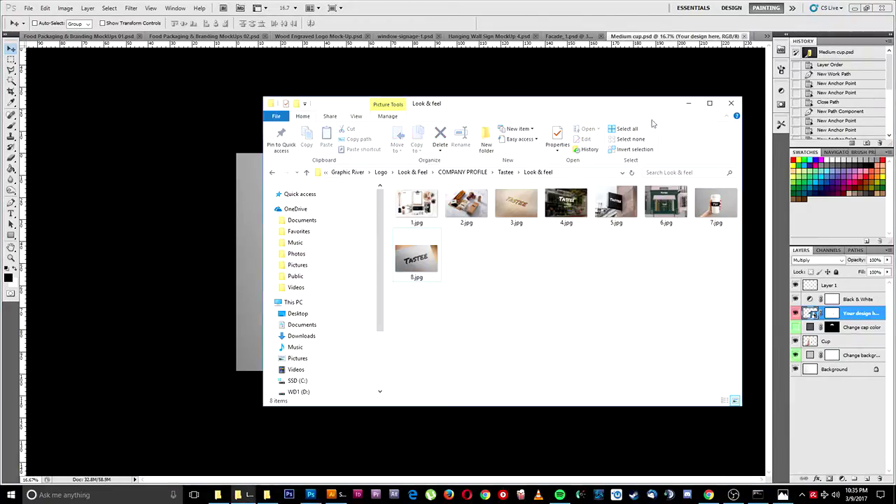
{"action": "left_click_drag", "start_coordinate": [642, 103], "coordinate": [548, 93]}
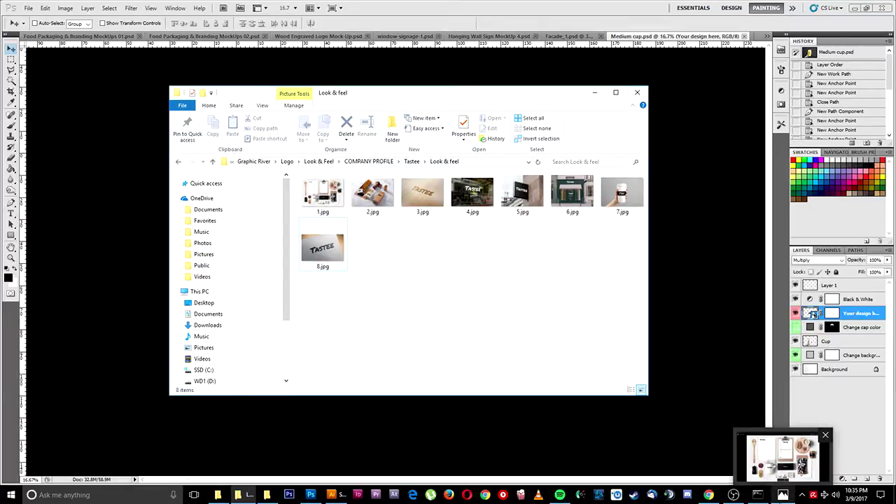
Switch to Photos and view the exported mockup images one by one from 1.jpg to 8.jpg.
{"action": "left_click", "coordinate": [782, 495]}
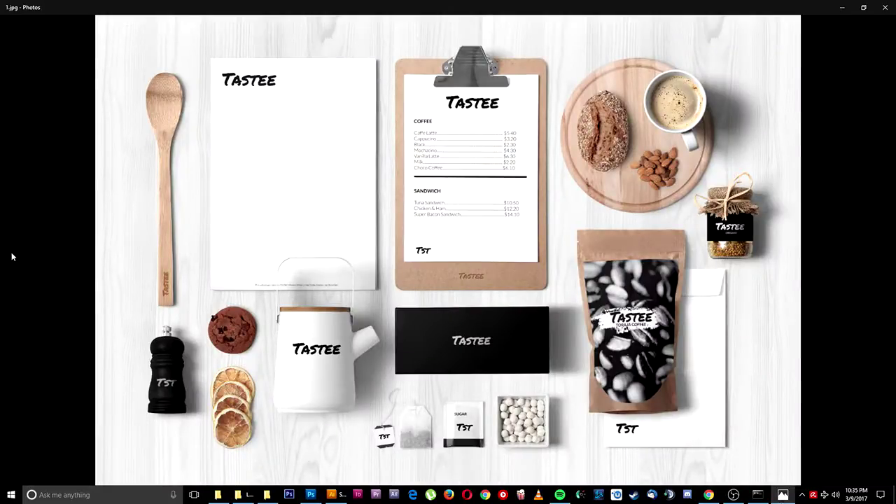
{"action": "key", "text": "Right"}
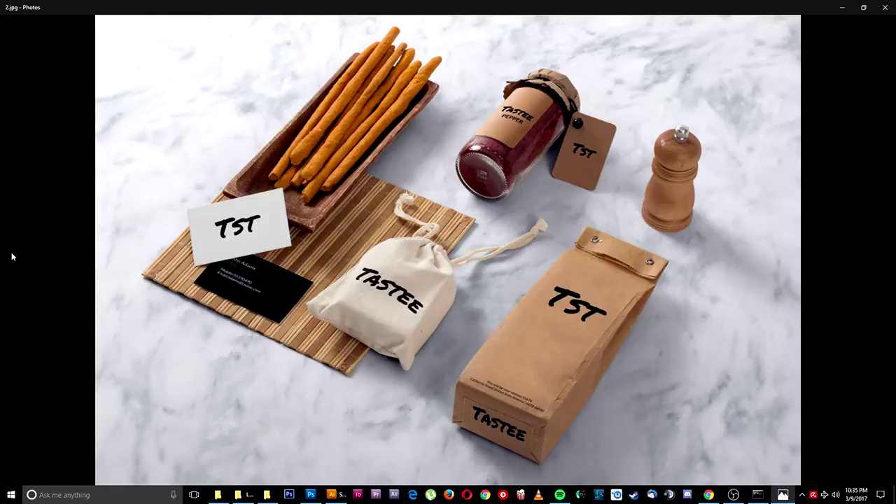
{"action": "key", "text": "Right"}
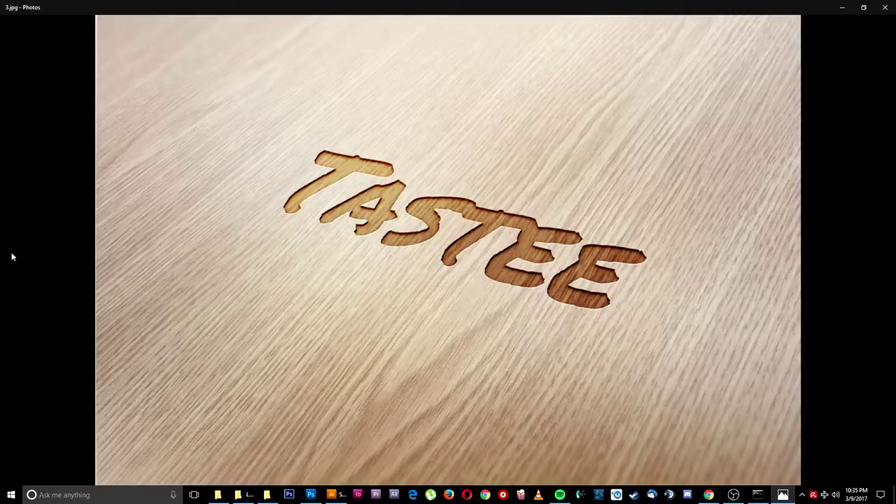
{"action": "key", "text": "Right"}
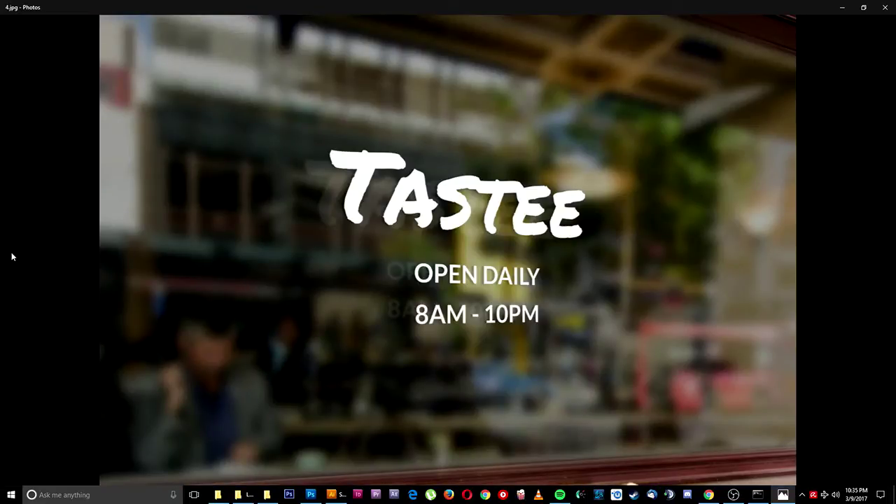
{"action": "key", "text": "Right"}
{"action": "key", "text": "Right"}
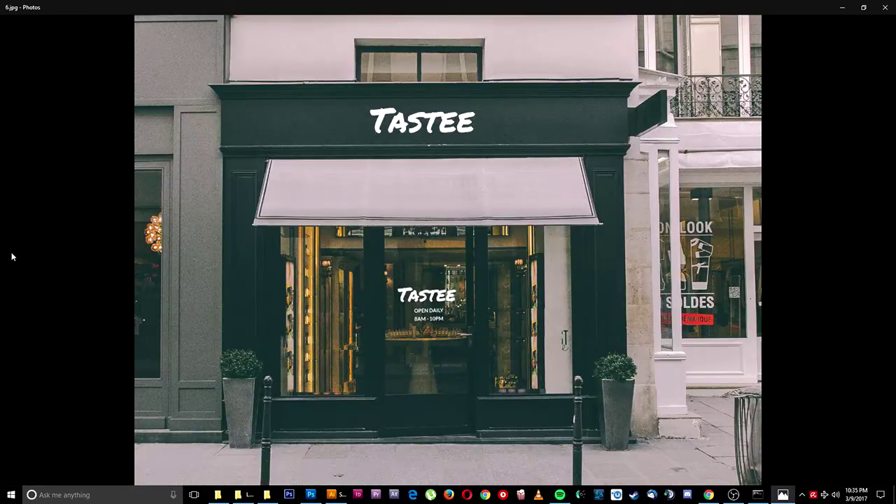
{"action": "key", "text": "Right"}
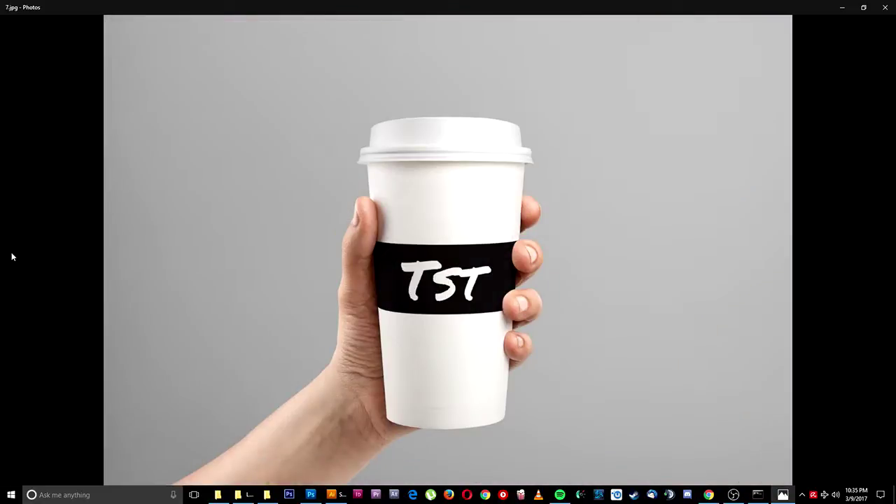
{"action": "key", "text": "Right"}
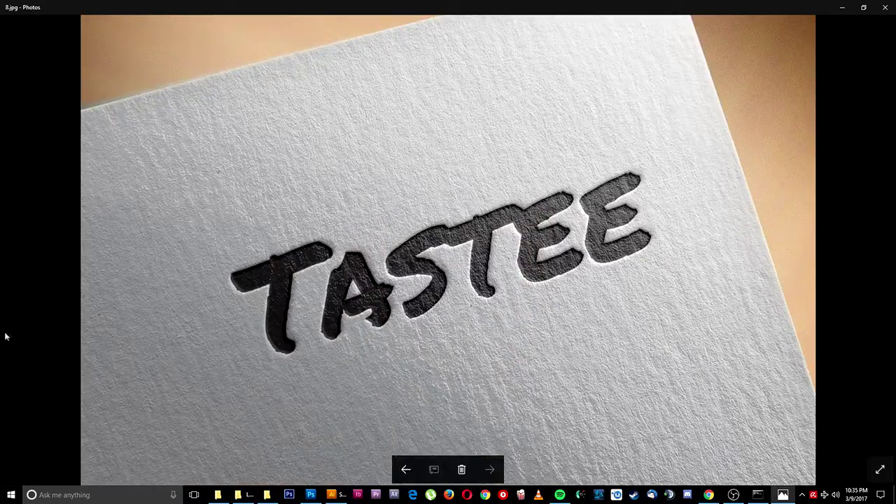
Leaf back through the exported images to 1.jpg, forward again to 8.jpg, and back to 5.jpg.
{"action": "key", "text": "Left"}
{"action": "key", "text": "Left"}
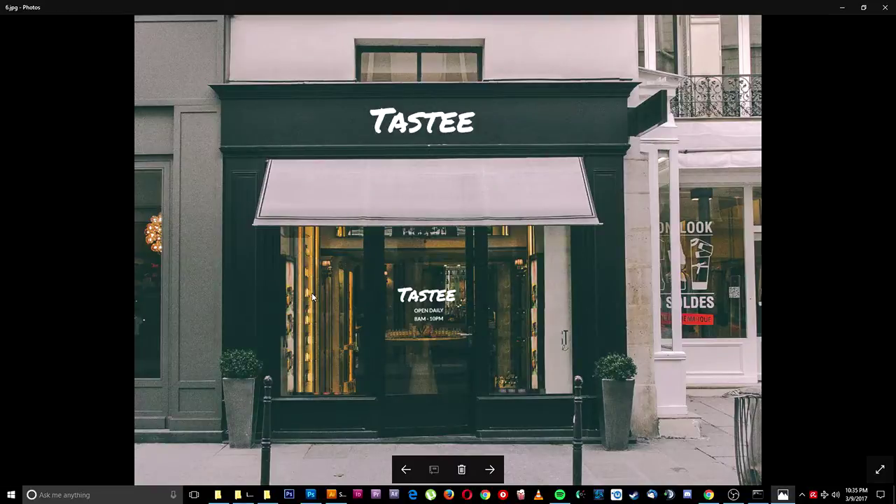
{"action": "key", "text": "Left"}
{"action": "key", "text": "Left"}
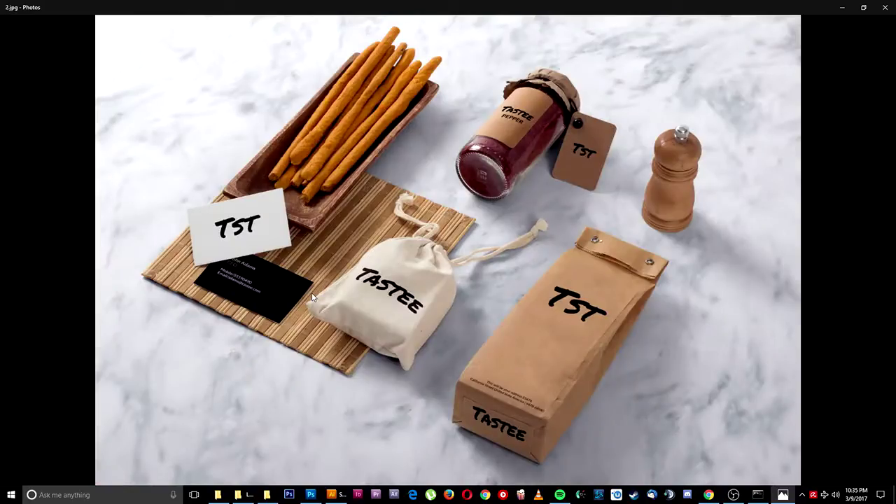
{"action": "key", "text": "Left"}
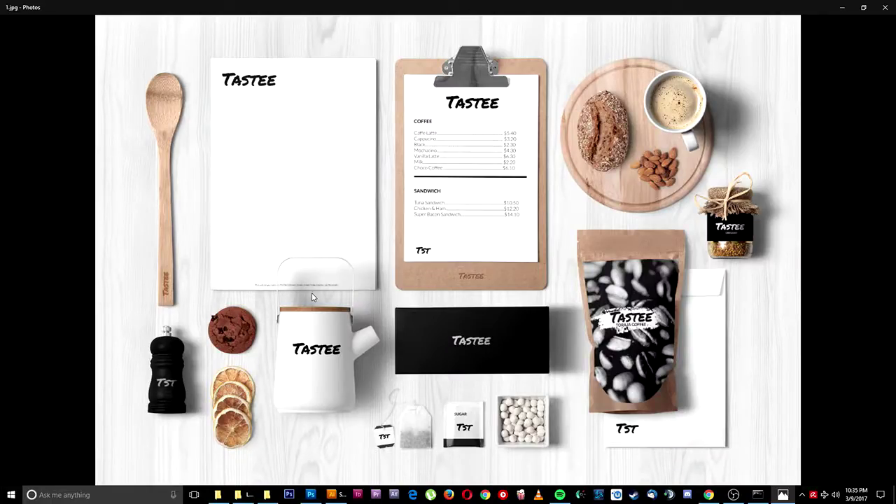
{"action": "key", "text": "Right"}
{"action": "key", "text": "Right"}
{"action": "key", "text": "Right"}
{"action": "key", "text": "Right"}
{"action": "key", "text": "Right"}
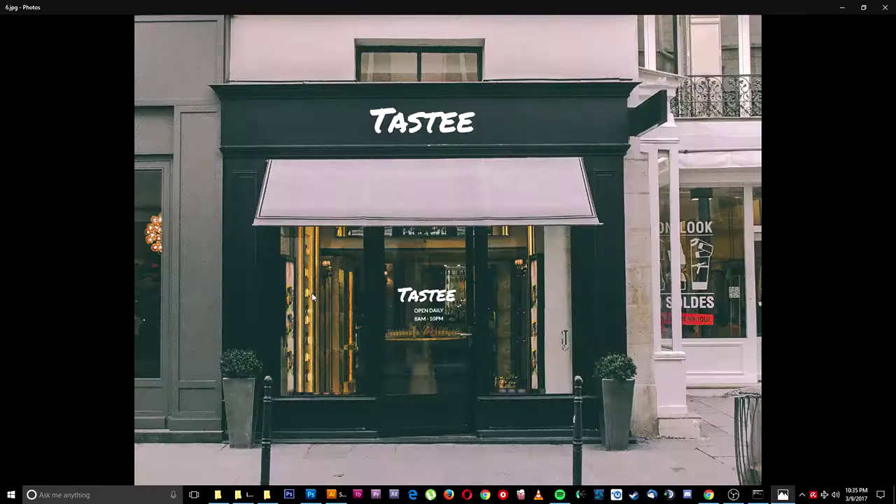
{"action": "key", "text": "Right"}
{"action": "key", "text": "Right"}
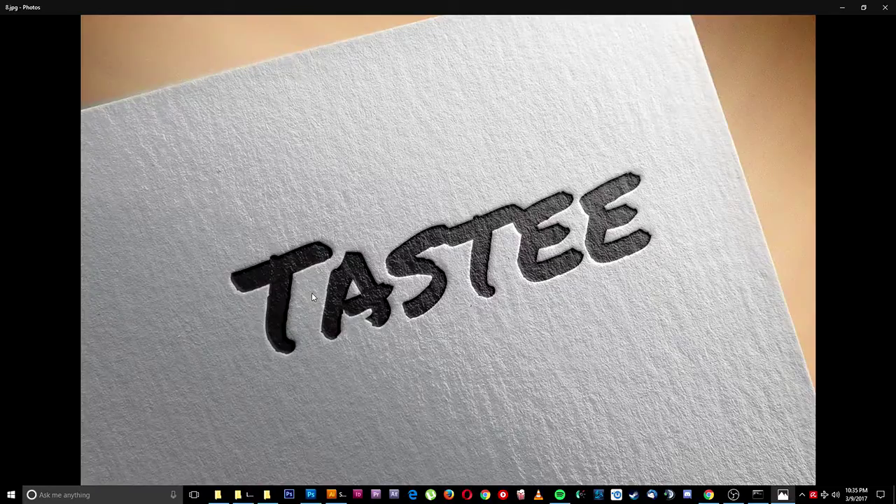
{"action": "key", "text": "Left"}
{"action": "key", "text": "Left"}
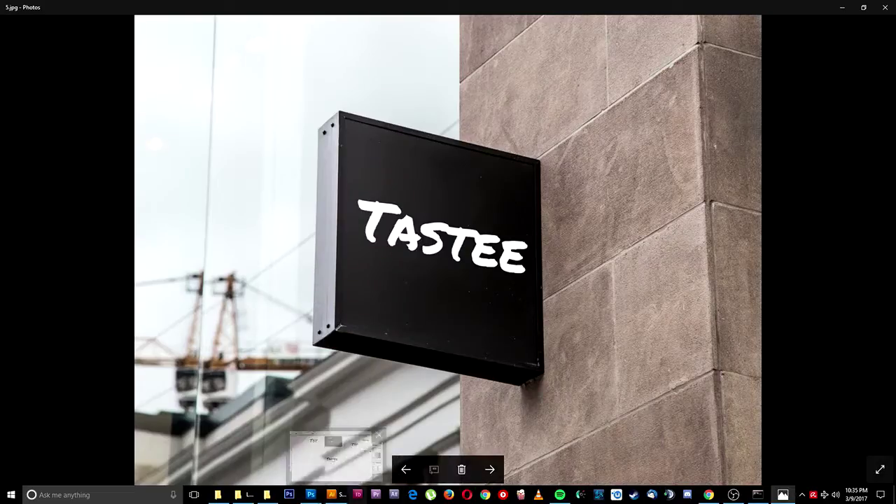
Switch to Illustrator and create a new 800 x 600 px document with the Web profile.
{"action": "left_click", "coordinate": [332, 495]}
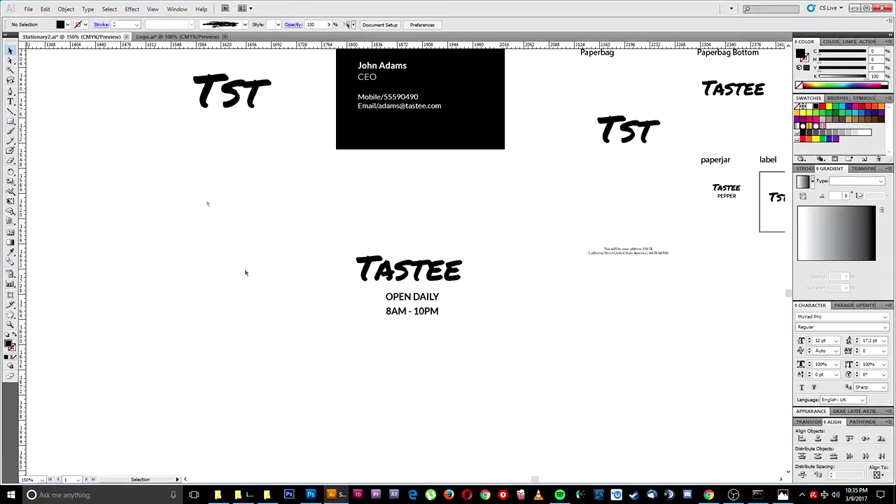
{"action": "left_click", "coordinate": [28, 9]}
{"action": "left_click", "coordinate": [35, 17]}
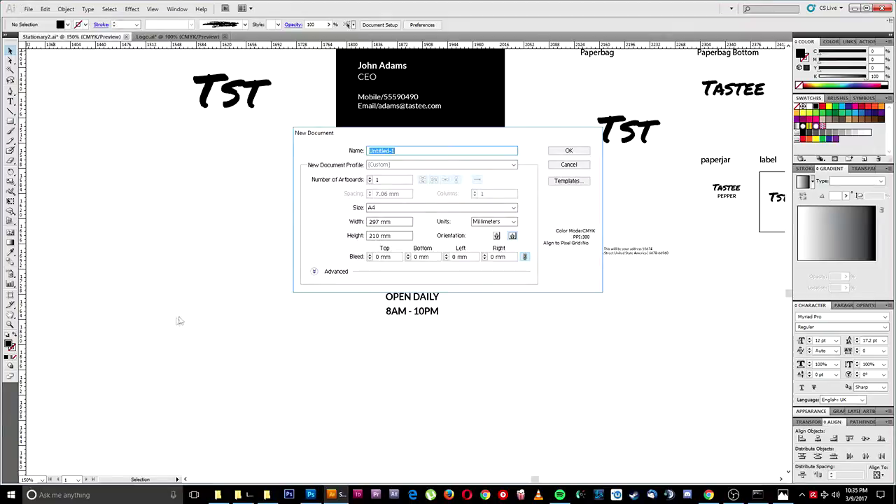
{"action": "left_click", "coordinate": [511, 166]}
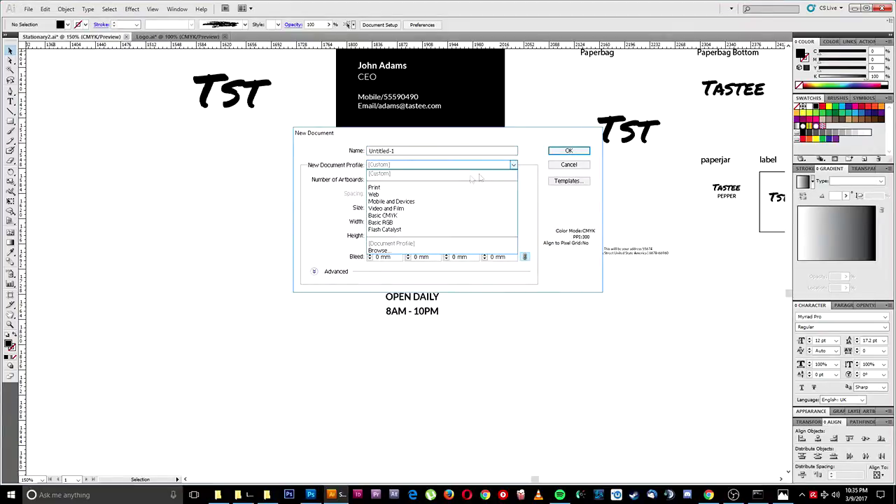
{"action": "left_click", "coordinate": [443, 196]}
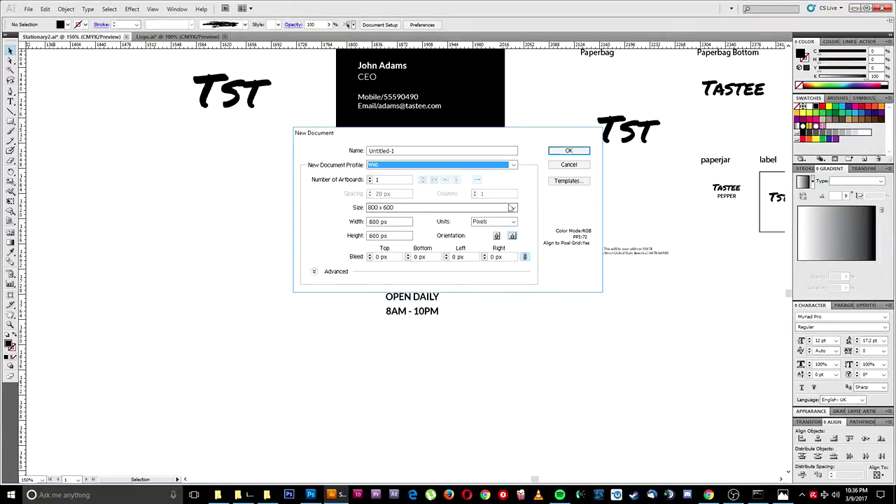
{"action": "left_click", "coordinate": [572, 150]}
Place the exported mockup JPGs from the Look & feel folder into the new document.
{"action": "mouse_move", "coordinate": [267, 497]}
{"action": "left_click", "coordinate": [254, 470]}
{"action": "left_click_drag", "start_coordinate": [617, 307], "coordinate": [301, 176]}
{"action": "left_click_drag", "start_coordinate": [755, 299], "coordinate": [754, 297]}
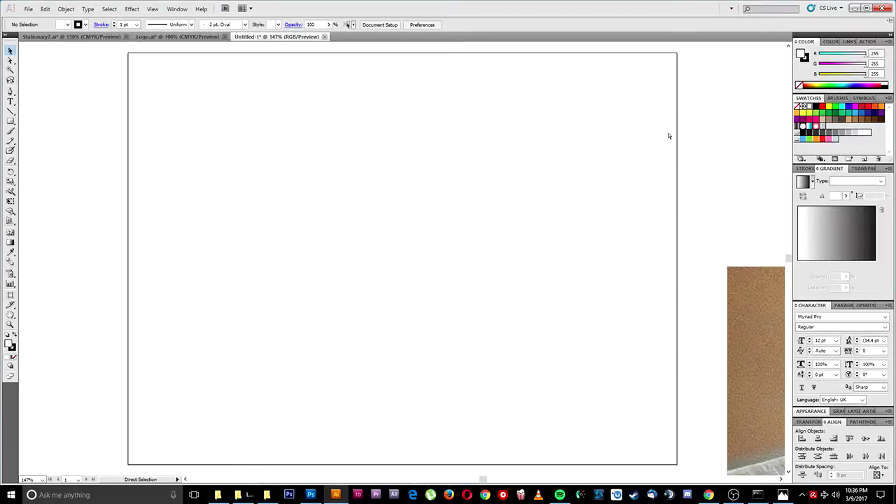
Move the card mockup above the artboard, scale the cup mockup to the card's width, and set the two side by side.
{"action": "key", "text": "ctrl+minus"}
{"action": "key", "text": "ctrl+minus"}
{"action": "key", "text": "ctrl+minus"}
{"action": "key", "text": "ctrl+minus"}
{"action": "key", "text": "ctrl+minus"}
{"action": "key", "text": "ctrl+minus"}
{"action": "key", "text": "ctrl+minus"}
{"action": "key", "text": "ctrl+minus"}
{"action": "key", "text": "ctrl+minus"}
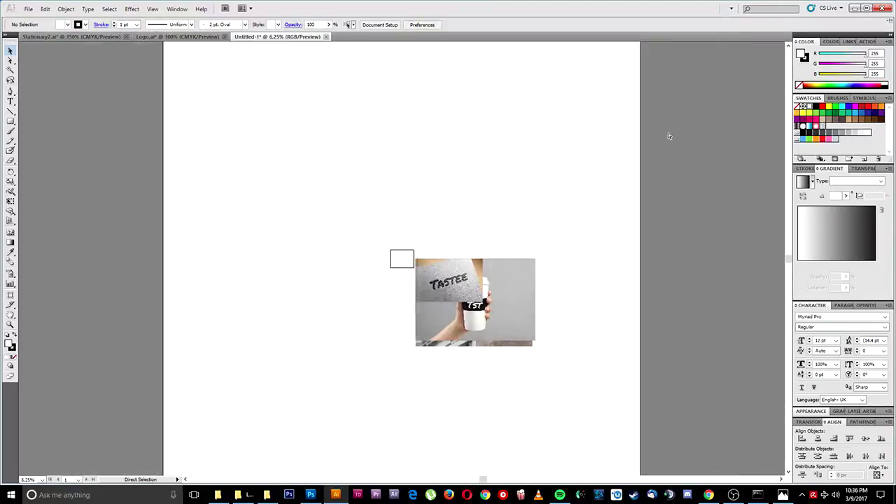
{"action": "key", "text": "ctrl+minus"}
{"action": "key", "text": "ctrl+plus"}
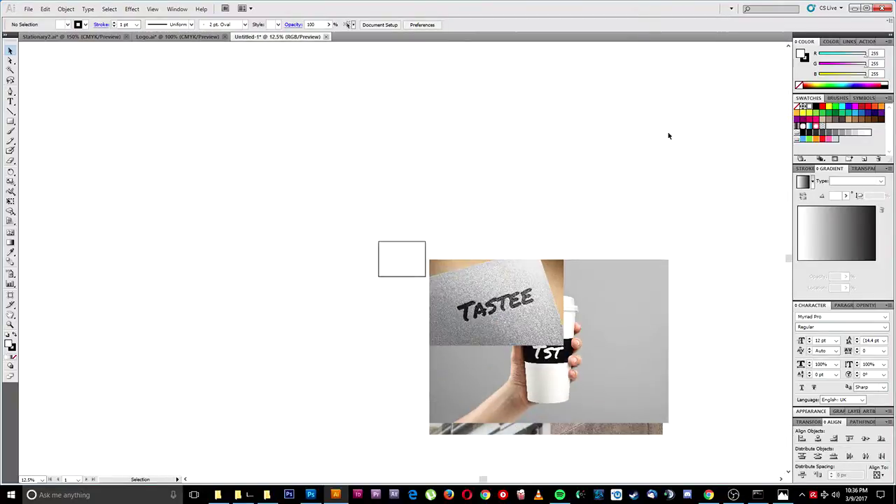
{"action": "left_click_drag", "start_coordinate": [503, 313], "coordinate": [394, 133]}
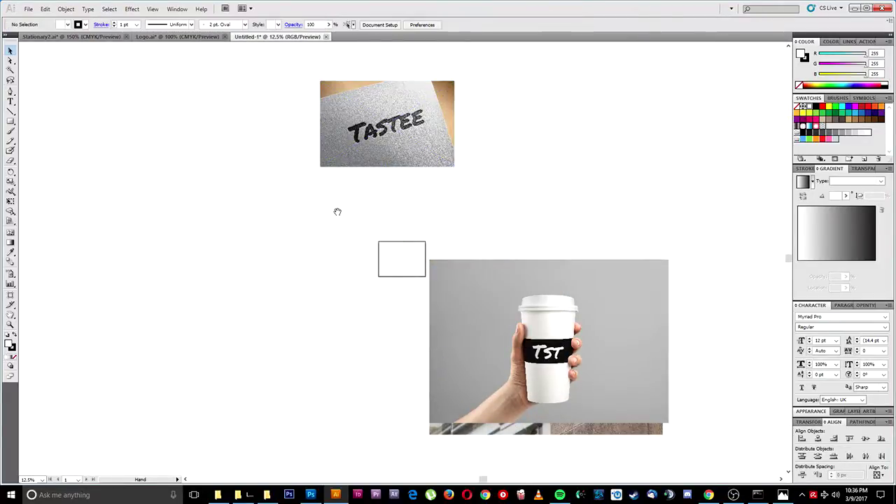
{"action": "left_click_drag", "start_coordinate": [513, 343], "coordinate": [364, 169]}
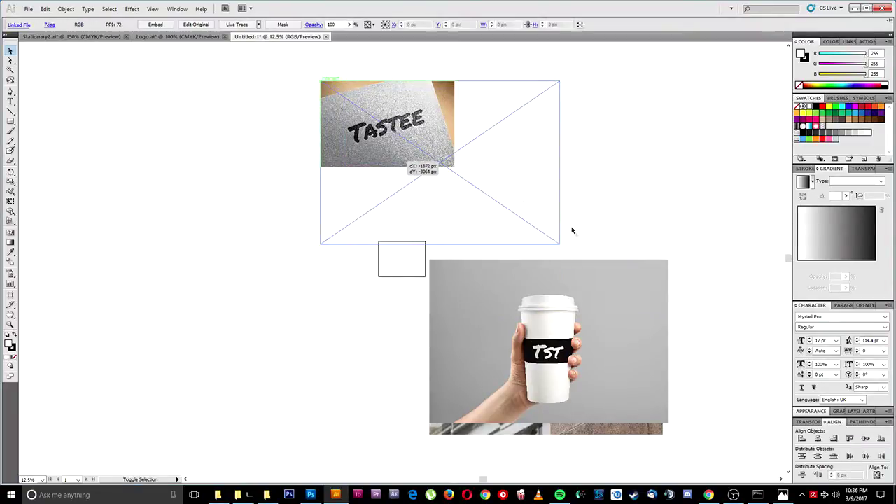
{"action": "left_click_drag", "start_coordinate": [555, 241], "coordinate": [455, 172]}
{"action": "left_click_drag", "start_coordinate": [403, 120], "coordinate": [545, 121]}
{"action": "left_click", "coordinate": [580, 208]}
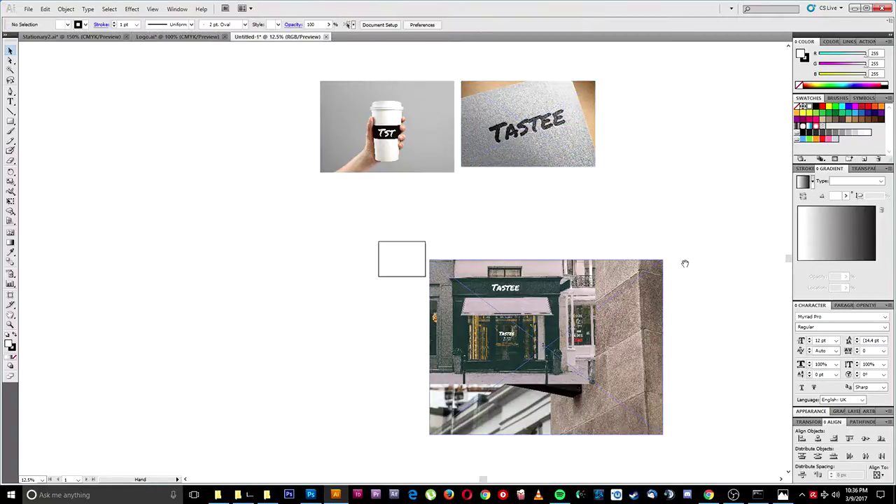
Scale the storefront mockup to the cup image's width and move it to the left of the cup.
{"action": "left_click_drag", "start_coordinate": [684, 262], "coordinate": [634, 256]}
{"action": "left_click_drag", "start_coordinate": [506, 315], "coordinate": [422, 141]}
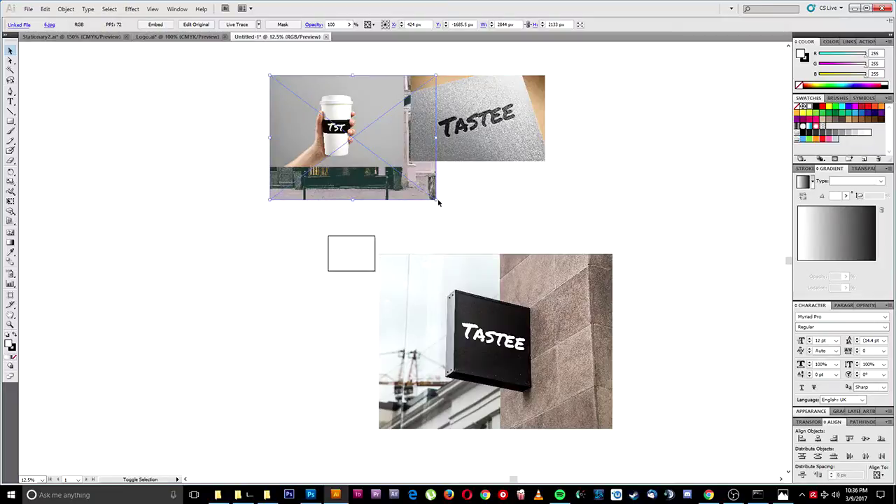
{"action": "left_click_drag", "start_coordinate": [435, 199], "coordinate": [405, 192]}
{"action": "left_click", "coordinate": [424, 211]}
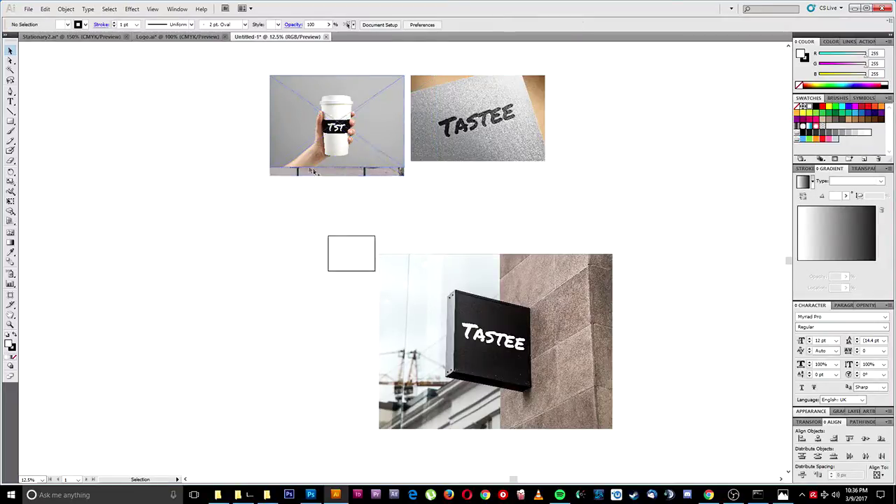
{"action": "left_click_drag", "start_coordinate": [320, 180], "coordinate": [168, 176]}
Place the black sign mockup left of the cup at the storefront's width and shift the storefront below it.
{"action": "left_click_drag", "start_coordinate": [517, 322], "coordinate": [251, 145]}
{"action": "left_click_drag", "start_coordinate": [349, 248], "coordinate": [251, 219]}
{"action": "left_click_drag", "start_coordinate": [214, 112], "coordinate": [217, 223]}
Move the window mockup under the sign, scale it to the same width, and shift the storefront image further down.
{"action": "left_click_drag", "start_coordinate": [518, 307], "coordinate": [258, 242]}
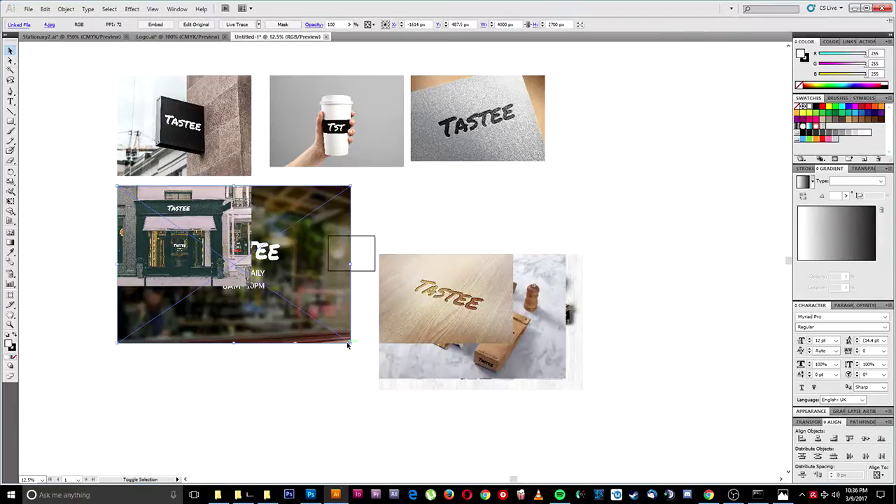
{"action": "left_click_drag", "start_coordinate": [350, 341], "coordinate": [253, 317]}
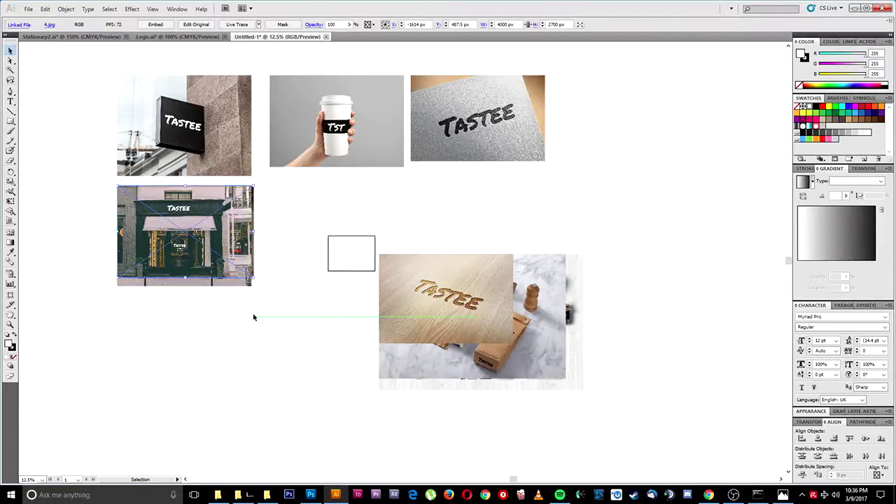
{"action": "left_click_drag", "start_coordinate": [253, 280], "coordinate": [251, 285]}
{"action": "left_click_drag", "start_coordinate": [201, 217], "coordinate": [186, 329]}
{"action": "left_click", "coordinate": [298, 334]}
Move the packaging mockup aside and place the engraved wood and stationery mockups between the window and storefront images.
{"action": "left_click_drag", "start_coordinate": [516, 310], "coordinate": [650, 234]}
{"action": "left_click_drag", "start_coordinate": [560, 290], "coordinate": [598, 157]}
{"action": "left_click_drag", "start_coordinate": [496, 147], "coordinate": [237, 314]}
{"action": "left_click", "coordinate": [354, 308]}
{"action": "left_click_drag", "start_coordinate": [524, 190], "coordinate": [275, 238]}
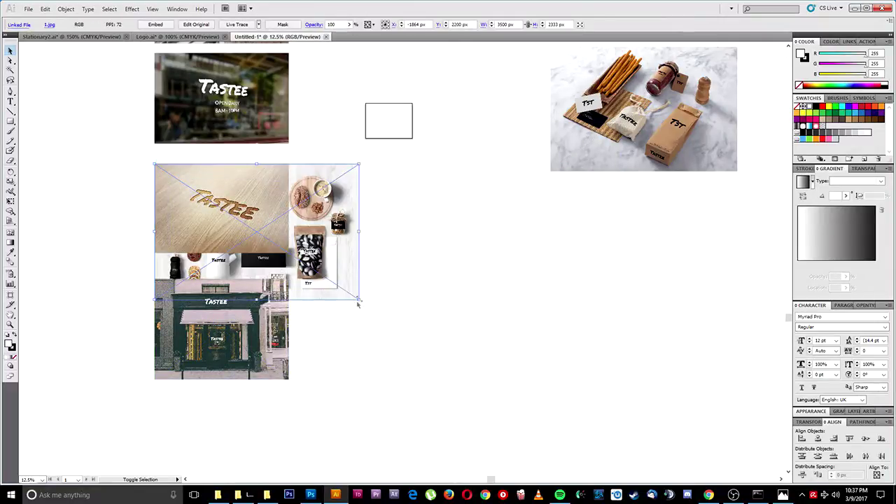
{"action": "left_click", "coordinate": [360, 300]}
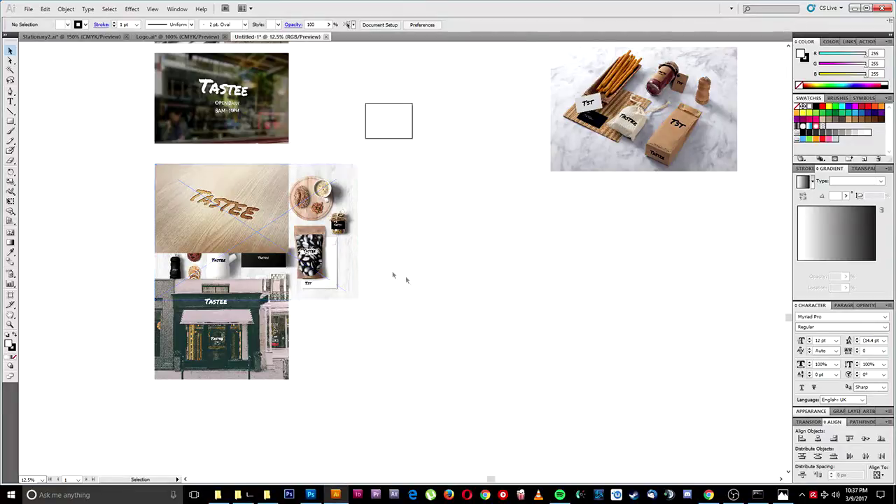
{"action": "left_click_drag", "start_coordinate": [356, 299], "coordinate": [355, 302]}
{"action": "key", "text": "ctrl+z"}
Set the stationery mockup's width to 2300 px to match the wood image and move it clear to the right.
{"action": "left_click", "coordinate": [257, 227]}
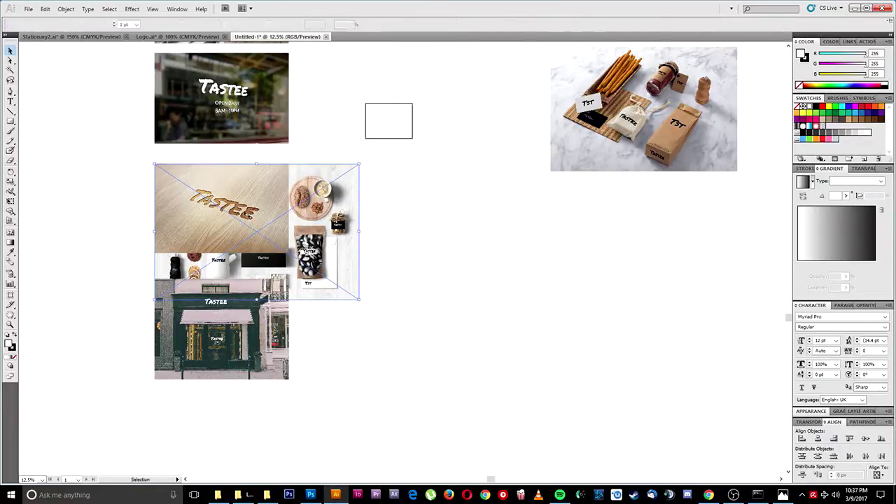
{"action": "left_click", "coordinate": [329, 245]}
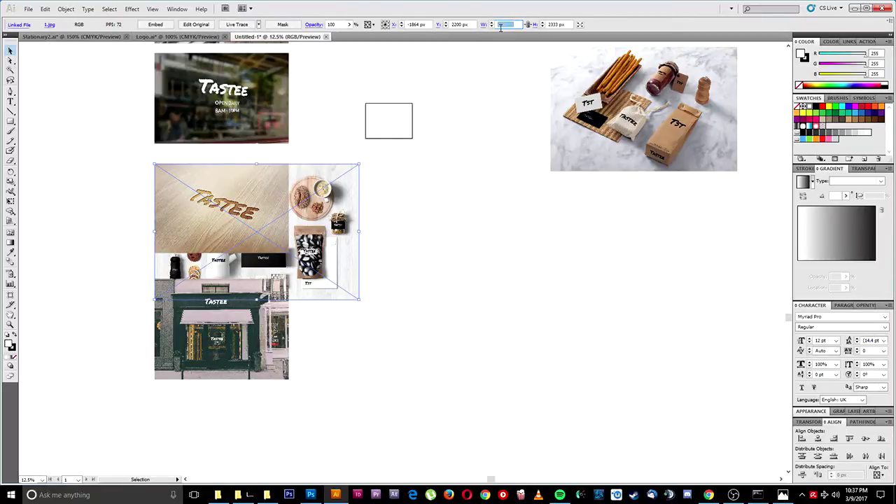
{"action": "key", "text": "Return"}
{"action": "left_click", "coordinate": [449, 265]}
{"action": "scroll", "coordinate": [475, 210], "scroll_direction": "up", "scroll_amount": 3}
{"action": "key", "text": "ctrl+alt+bracketright"}
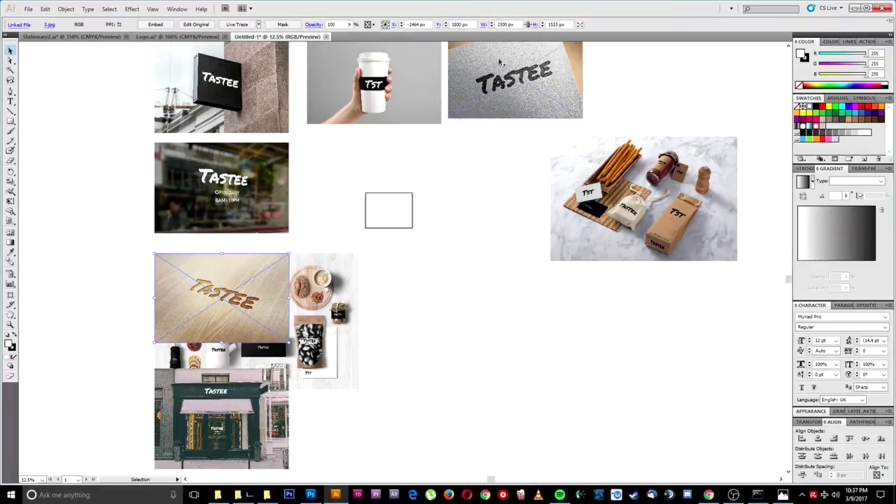
{"action": "key", "text": "ctrl+alt+bracketleft"}
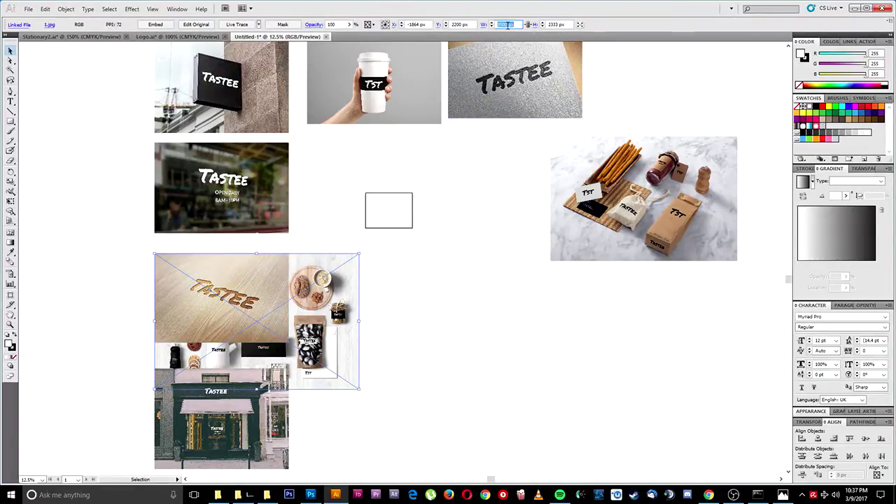
{"action": "left_click", "coordinate": [468, 221]}
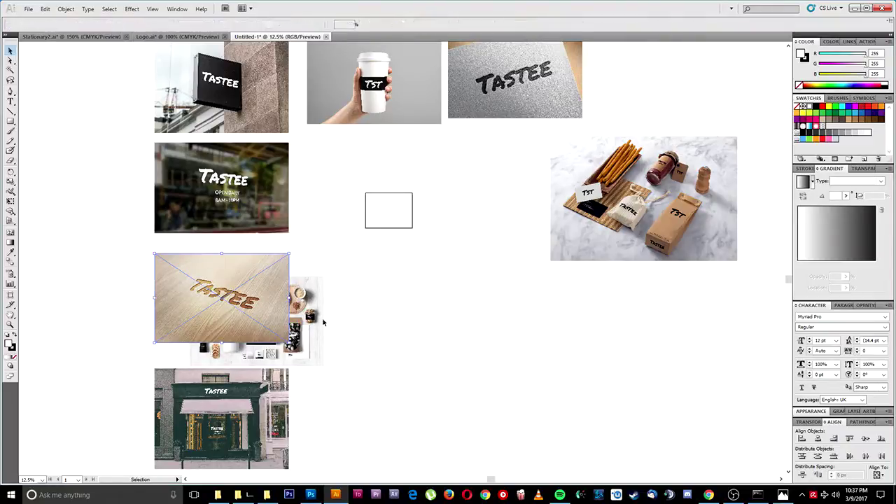
{"action": "left_click_drag", "start_coordinate": [275, 295], "coordinate": [470, 305]}
Set the packaging mockup's width to 2300 px and move it closer to the other images.
{"action": "left_click", "coordinate": [627, 182]}
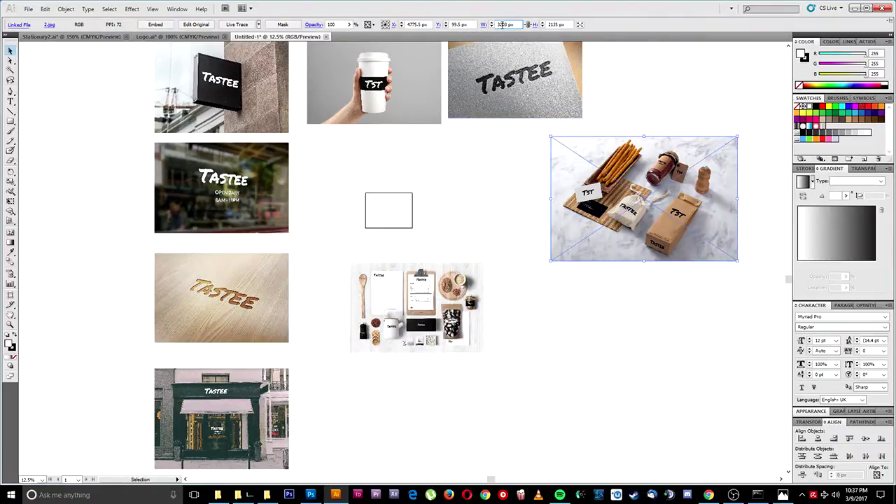
{"action": "type", "text": "2300"}
{"action": "key", "text": "Return"}
{"action": "left_click_drag", "start_coordinate": [606, 178], "coordinate": [470, 180]}
Select all the mockup images and align their left and top edges.
{"action": "left_click_drag", "start_coordinate": [640, 80], "coordinate": [287, 398]}
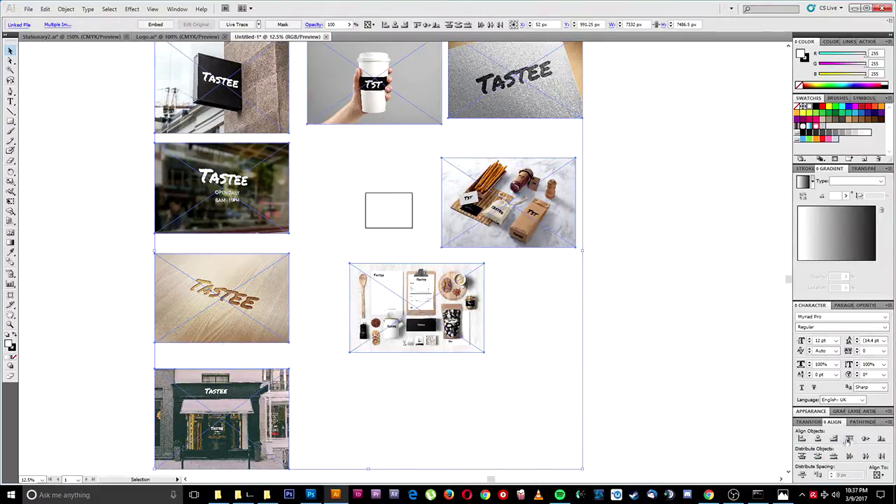
{"action": "left_click", "coordinate": [801, 438]}
{"action": "left_click", "coordinate": [849, 438]}
Scale the stacked mockups down to about 396 px wide and place them to the right of the artboard.
{"action": "left_click_drag", "start_coordinate": [287, 188], "coordinate": [378, 359]}
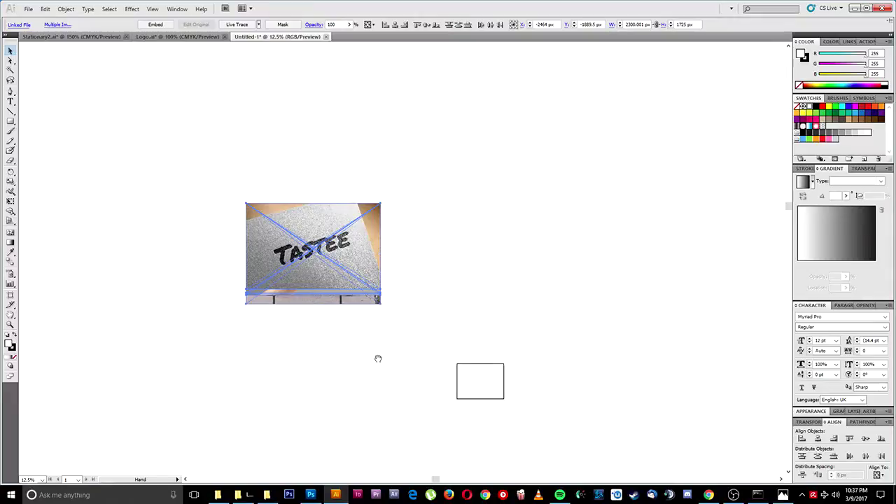
{"action": "left_click_drag", "start_coordinate": [379, 301], "coordinate": [532, 368]}
{"action": "left_click_drag", "start_coordinate": [627, 369], "coordinate": [444, 225]}
Pull the card mockup off the stack to start the first row and place the cup mockup to its right.
{"action": "key", "text": "ctrl+equal"}
{"action": "key", "text": "ctrl+equal"}
{"action": "key", "text": "ctrl+equal"}
{"action": "key", "text": "ctrl+equal"}
{"action": "key", "text": "ctrl+equal"}
{"action": "key", "text": "ctrl+equal"}
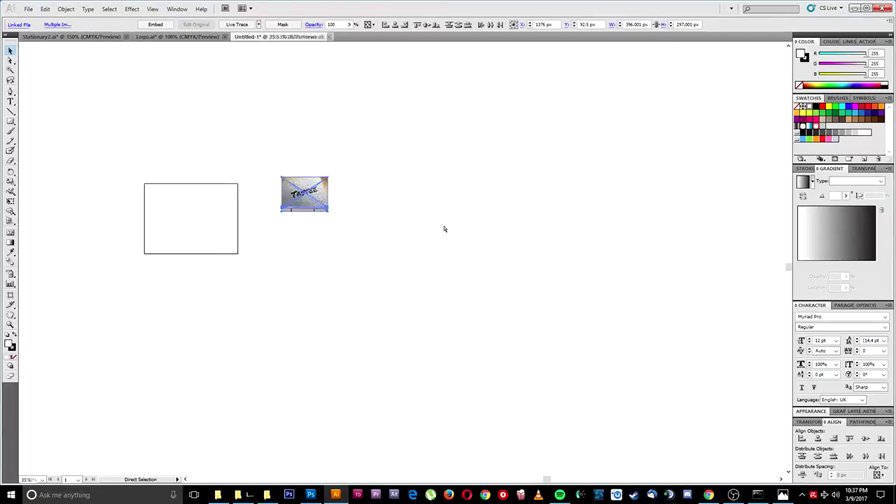
{"action": "left_click_drag", "start_coordinate": [98, 145], "coordinate": [442, 371]}
{"action": "left_click", "coordinate": [441, 371]}
{"action": "left_click_drag", "start_coordinate": [285, 427], "coordinate": [447, 466]}
{"action": "left_click_drag", "start_coordinate": [560, 248], "coordinate": [462, 107]}
{"action": "left_click_drag", "start_coordinate": [434, 210], "coordinate": [381, 320]}
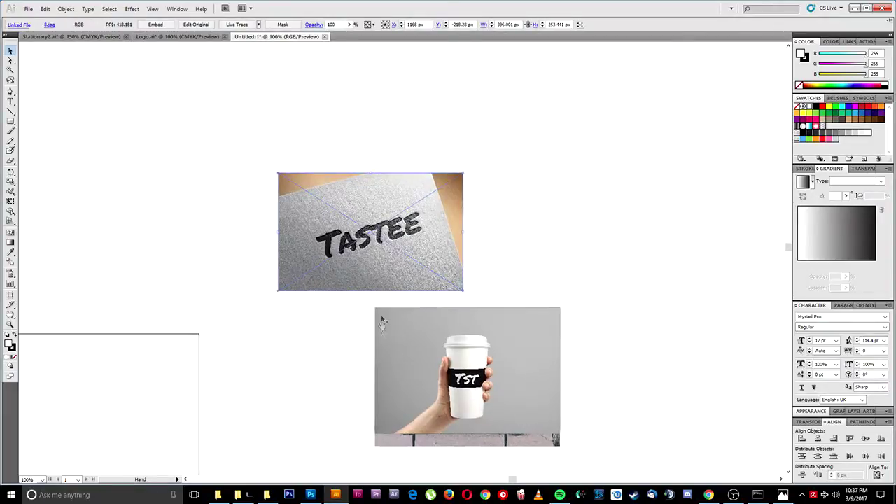
{"action": "left_click_drag", "start_coordinate": [534, 351], "coordinate": [566, 256]}
Place the storefront mockup beneath the card and the black sign mockup beside it to form a second row.
{"action": "left_click_drag", "start_coordinate": [633, 416], "coordinate": [575, 250]}
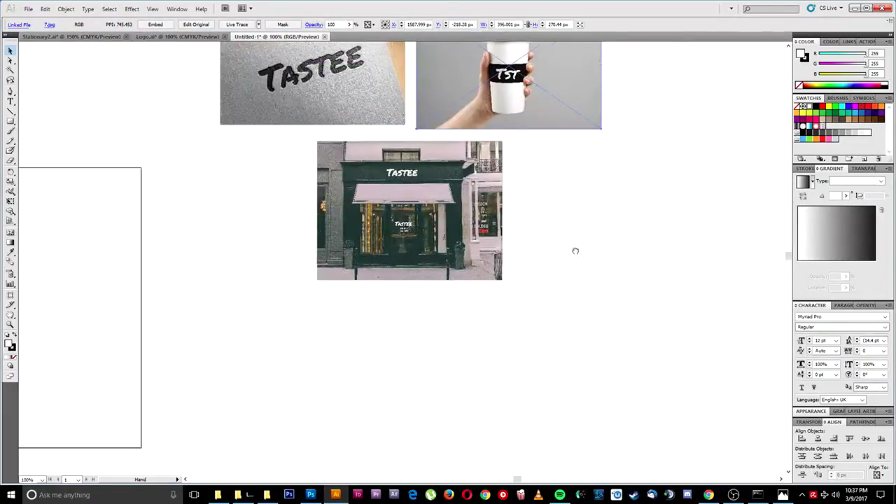
{"action": "left_click_drag", "start_coordinate": [473, 224], "coordinate": [686, 383]}
{"action": "left_click_drag", "start_coordinate": [645, 345], "coordinate": [335, 192]}
{"action": "left_click_drag", "start_coordinate": [619, 374], "coordinate": [506, 221]}
{"action": "scroll", "coordinate": [464, 364], "scroll_direction": "down", "scroll_amount": 3}
{"action": "left_click_drag", "start_coordinate": [616, 269], "coordinate": [312, 264]}
{"action": "left_click_drag", "start_coordinate": [682, 279], "coordinate": [522, 280]}
Arrange the remaining window, wood, packaging and stationery mockups into a three-column grid, leaving the last cell empty.
{"action": "left_click_drag", "start_coordinate": [682, 296], "coordinate": [372, 436]}
{"action": "left_click_drag", "start_coordinate": [624, 388], "coordinate": [640, 318]}
{"action": "left_click_drag", "start_coordinate": [683, 196], "coordinate": [580, 334]}
{"action": "left_click_drag", "start_coordinate": [682, 165], "coordinate": [627, 301]}
{"action": "key", "text": "ctrl+minus"}
{"action": "left_click_drag", "start_coordinate": [690, 288], "coordinate": [527, 224]}
{"action": "left_click_drag", "start_coordinate": [238, 319], "coordinate": [509, 122]}
{"action": "left_click_drag", "start_coordinate": [478, 294], "coordinate": [513, 216]}
{"action": "left_click_drag", "start_coordinate": [259, 360], "coordinate": [272, 302]}
{"action": "left_click_drag", "start_coordinate": [409, 403], "coordinate": [406, 315]}
{"action": "left_click", "coordinate": [478, 361]}
{"action": "left_click_drag", "start_coordinate": [317, 152], "coordinate": [372, 211]}
Copy the Tastee logotype from Logo.ai into the empty last cell of the mockup grid.
{"action": "left_click", "coordinate": [168, 37]}
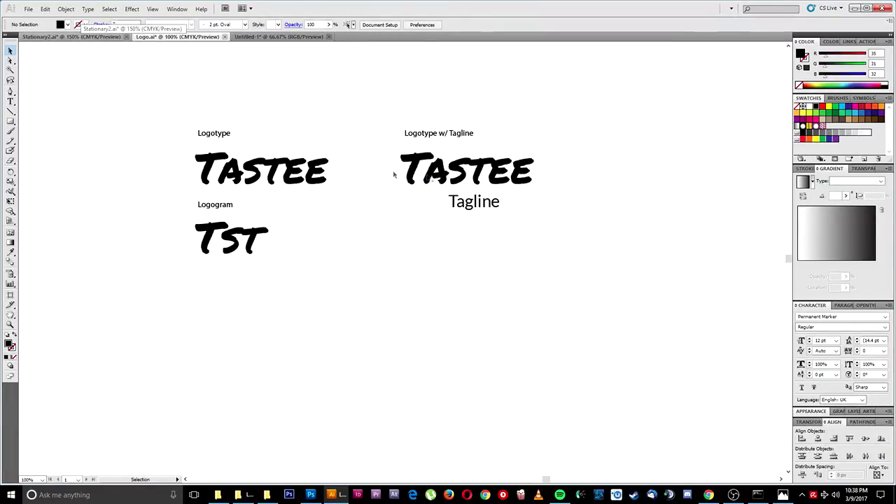
{"action": "left_click", "coordinate": [274, 181]}
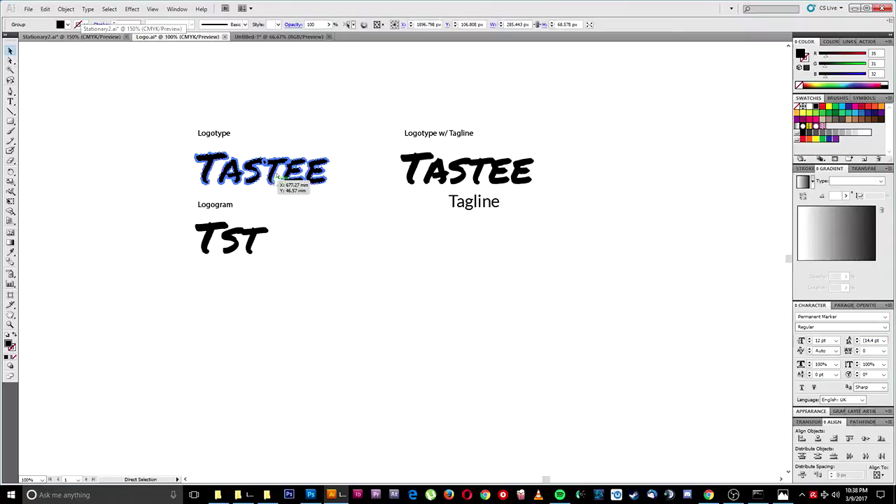
{"action": "key", "text": "ctrl+c"}
{"action": "left_click", "coordinate": [280, 36]}
{"action": "left_click_drag", "start_coordinate": [634, 390], "coordinate": [466, 239]}
{"action": "left_click", "coordinate": [532, 206]}
{"action": "left_click_drag", "start_coordinate": [544, 181], "coordinate": [631, 289]}
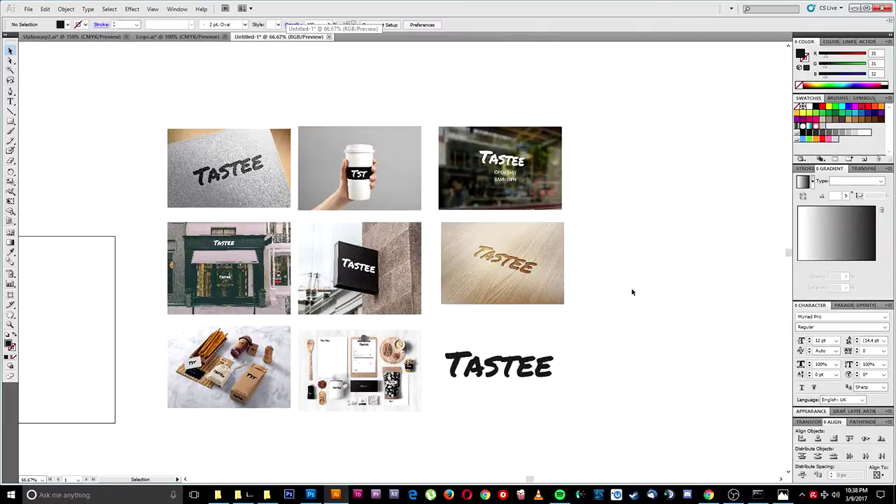
Examine the mockup grid up close around the sign image, and review the Logo.ai and Stationary2.ai artwork.
{"action": "left_click_drag", "start_coordinate": [605, 336], "coordinate": [629, 295]}
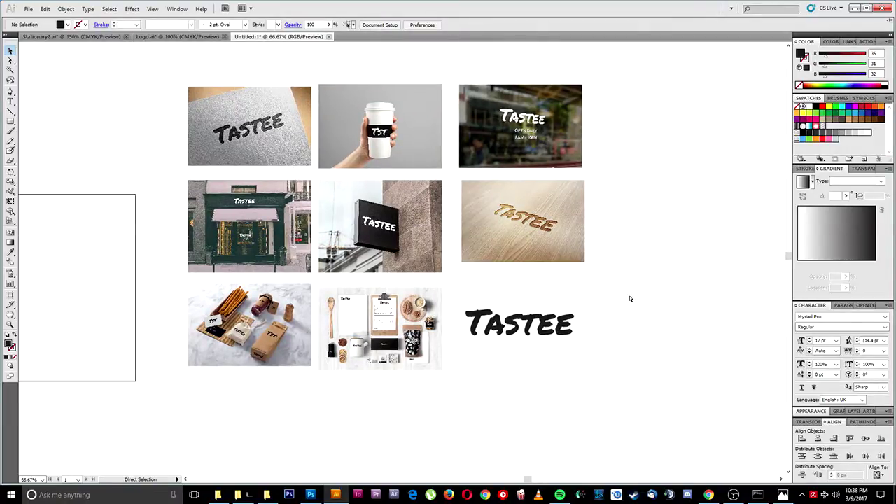
{"action": "key", "text": "ctrl+equal"}
{"action": "key", "text": "ctrl+equal"}
{"action": "key", "text": "ctrl+equal"}
{"action": "key", "text": "ctrl+equal"}
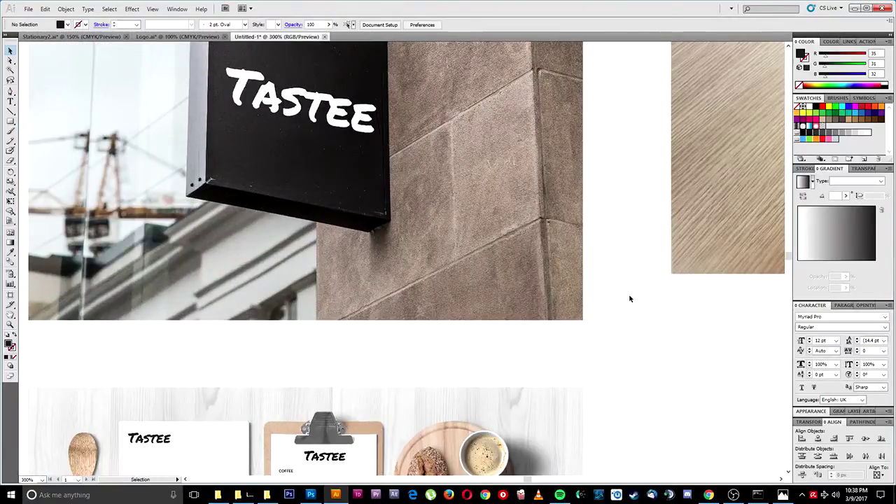
{"action": "left_click", "coordinate": [177, 36]}
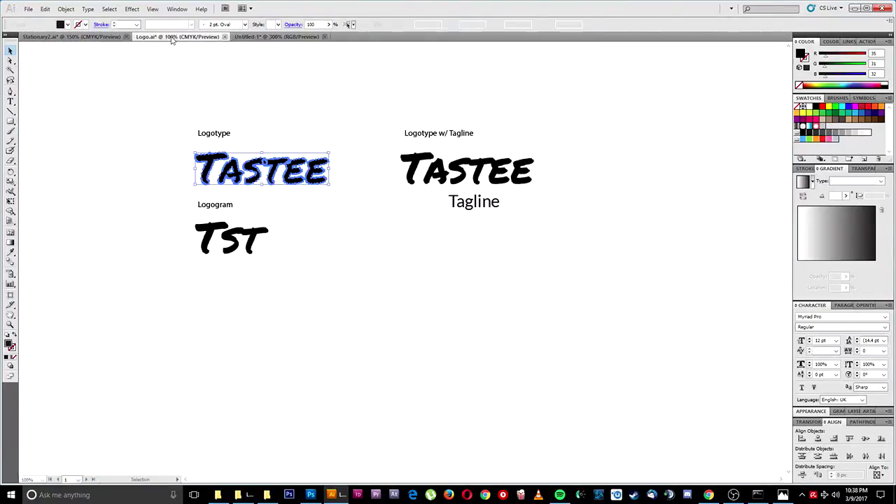
{"action": "left_click", "coordinate": [305, 351]}
{"action": "left_click", "coordinate": [77, 37]}
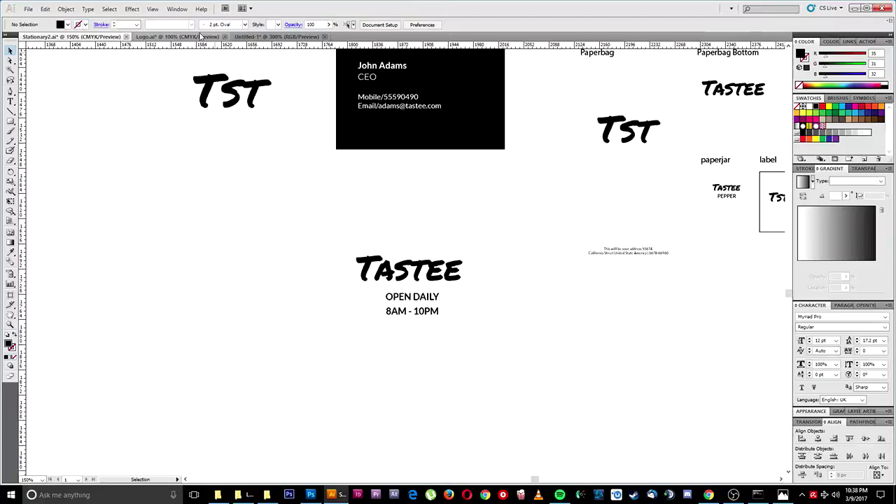
{"action": "left_click", "coordinate": [183, 37]}
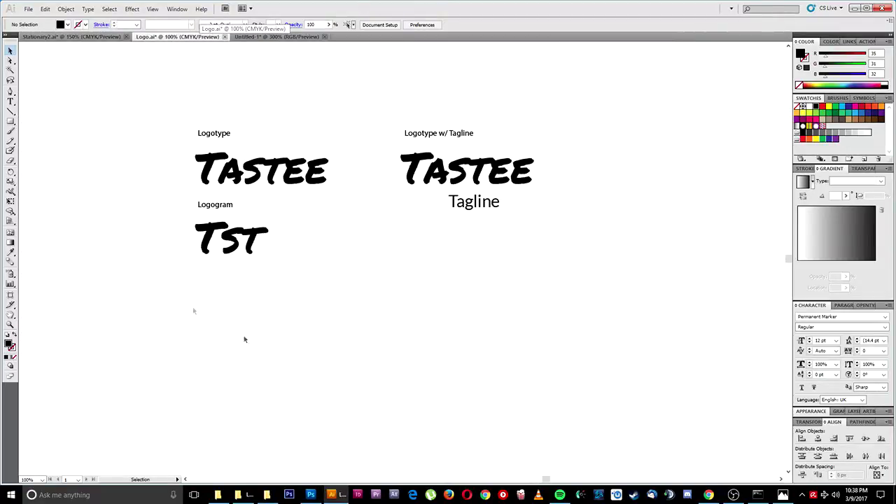
Look over the jar, envelope and wooden spoon artwork in Stationary2.ai.
{"action": "left_click", "coordinate": [86, 37]}
{"action": "key", "text": "space"}
{"action": "left_click_drag", "start_coordinate": [467, 134], "coordinate": [320, 366]}
{"action": "left_click_drag", "start_coordinate": [443, 143], "coordinate": [389, 191]}
{"action": "left_click_drag", "start_coordinate": [435, 173], "coordinate": [463, 407]}
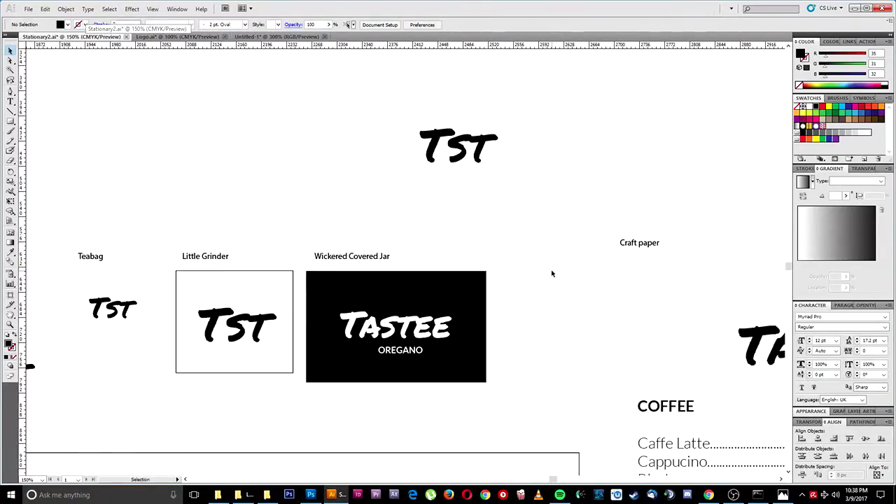
{"action": "left_click_drag", "start_coordinate": [320, 177], "coordinate": [242, 380]}
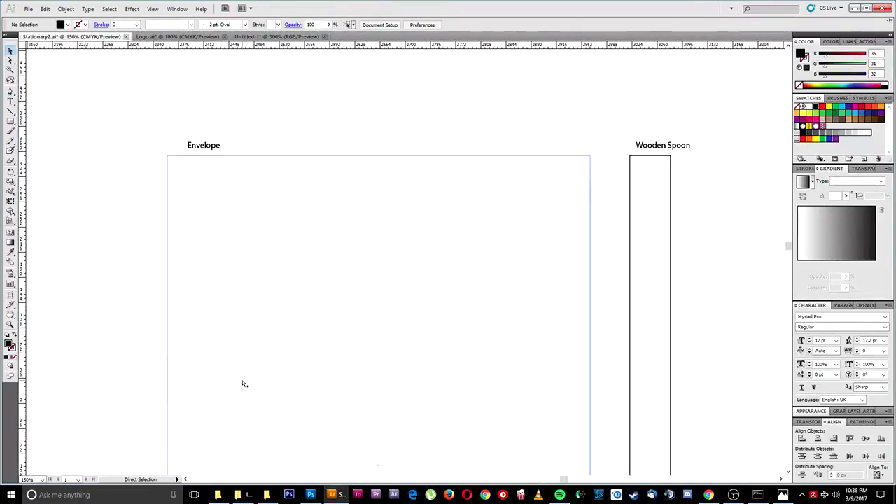
{"action": "key", "text": "ctrl+minus"}
{"action": "key", "text": "ctrl+minus"}
{"action": "left_click_drag", "start_coordinate": [332, 398], "coordinate": [388, 198]}
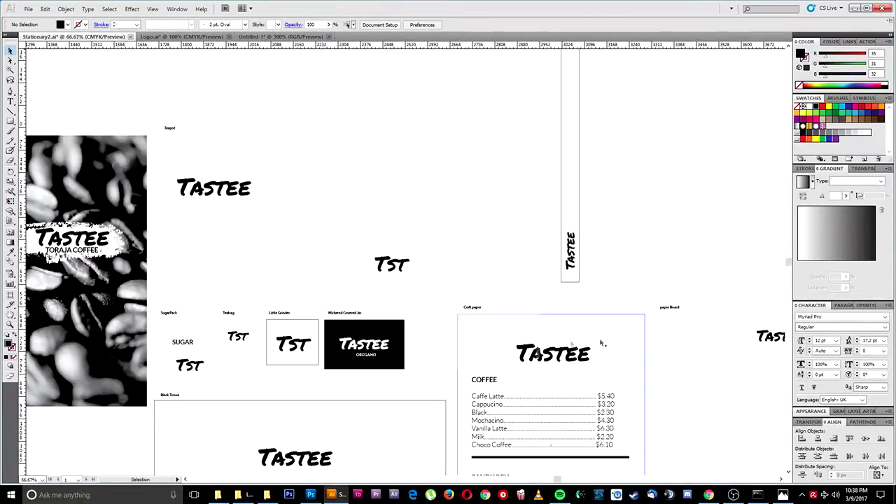
Examine the craft paper menu artwork up close, including its coffee and sandwich price text.
{"action": "left_click_drag", "start_coordinate": [602, 339], "coordinate": [478, 223]}
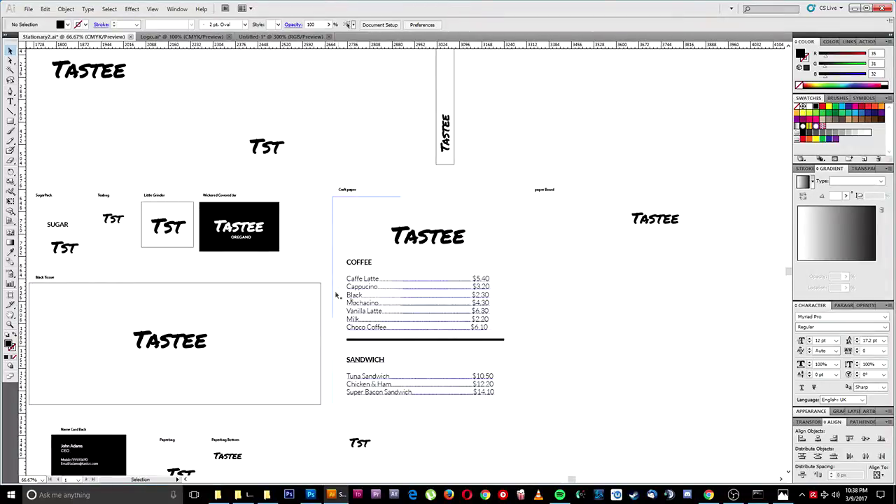
{"action": "key", "text": "space"}
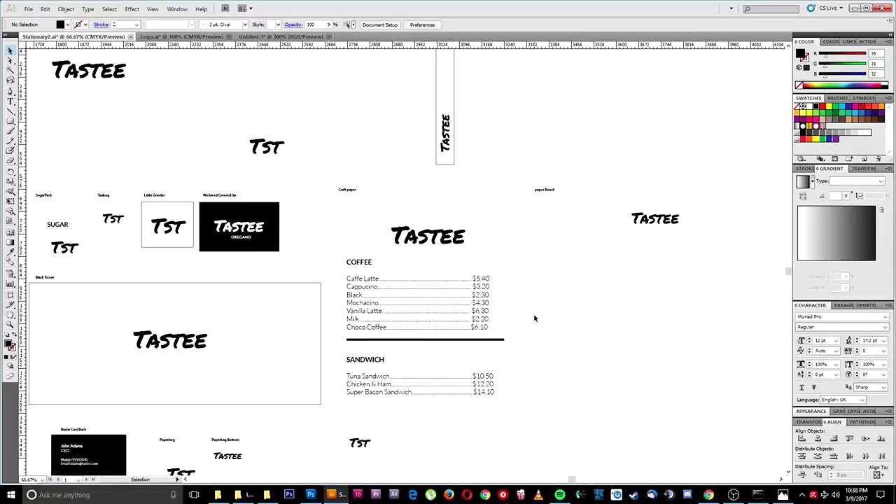
{"action": "scroll", "coordinate": [562, 280], "scroll_direction": "down", "scroll_amount": 3}
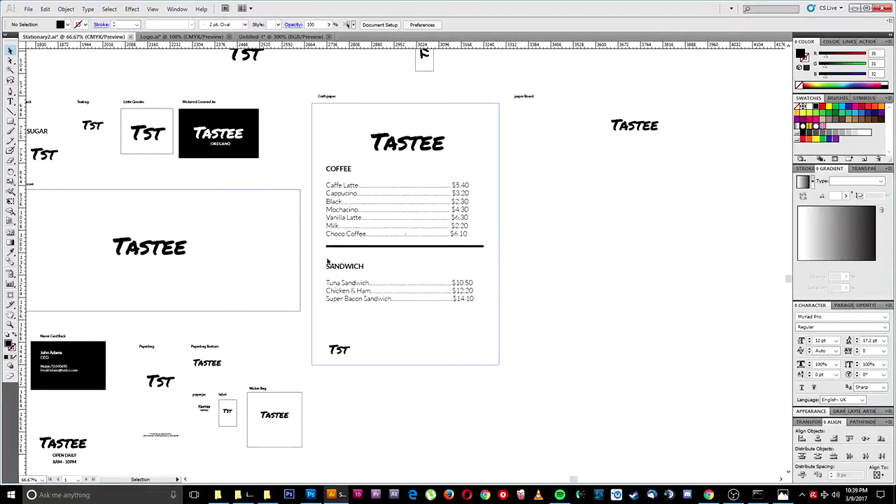
{"action": "left_click", "coordinate": [10, 61]}
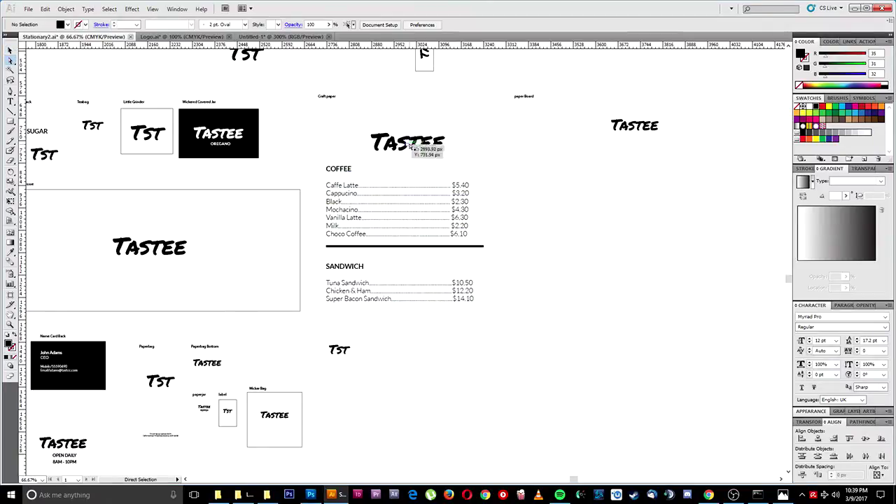
{"action": "left_click", "coordinate": [349, 188]}
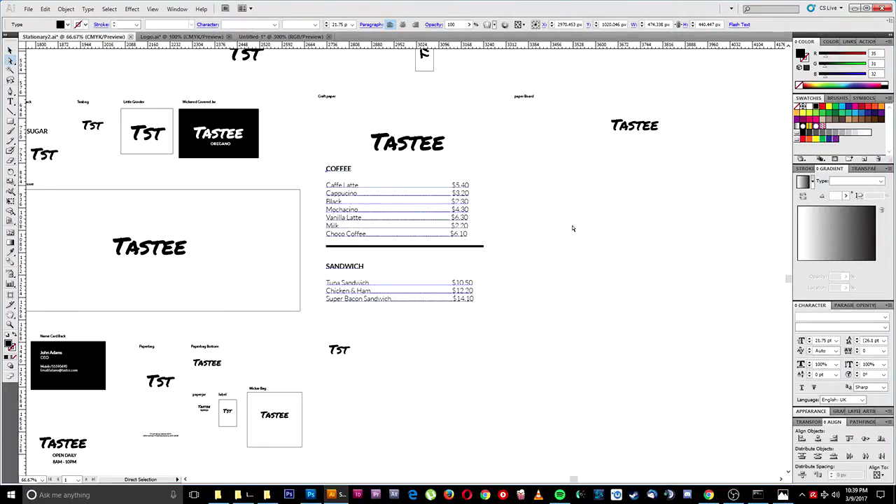
{"action": "key", "text": "ctrl+plus"}
{"action": "key", "text": "ctrl+plus"}
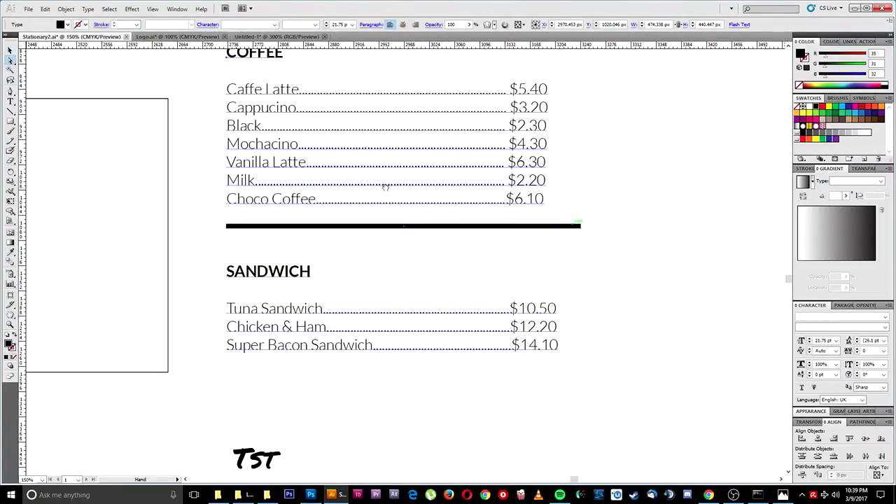
{"action": "left_click_drag", "start_coordinate": [385, 186], "coordinate": [395, 290]}
{"action": "key", "text": "t"}
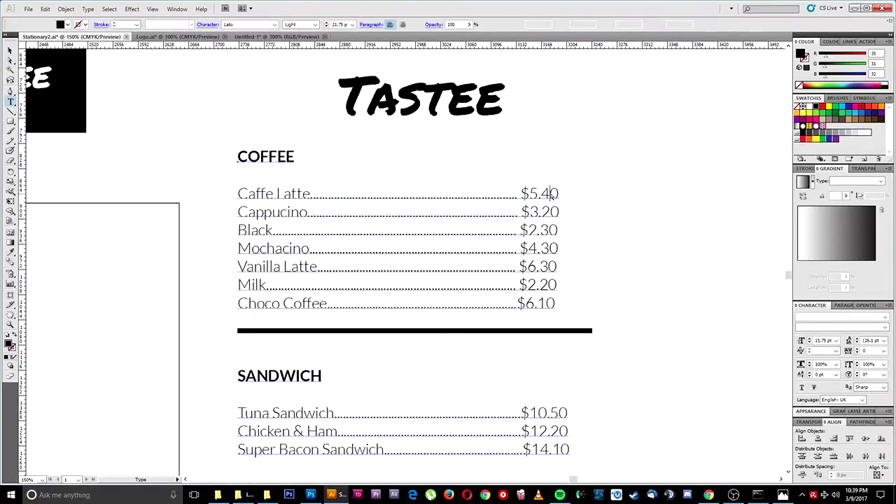
{"action": "left_click", "coordinate": [551, 193]}
{"action": "left_click", "coordinate": [10, 60]}
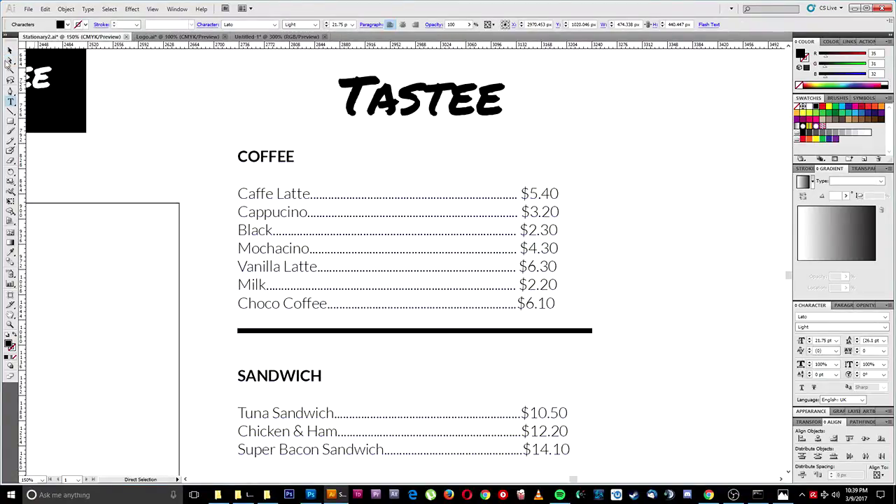
{"action": "left_click", "coordinate": [163, 120]}
Examine the black tissue, name card and paper bag artwork, viewing the name card back up close.
{"action": "key", "text": "v"}
{"action": "key", "text": "ctrl+minus"}
{"action": "key", "text": "ctrl+minus"}
{"action": "left_click_drag", "start_coordinate": [156, 172], "coordinate": [377, 139]}
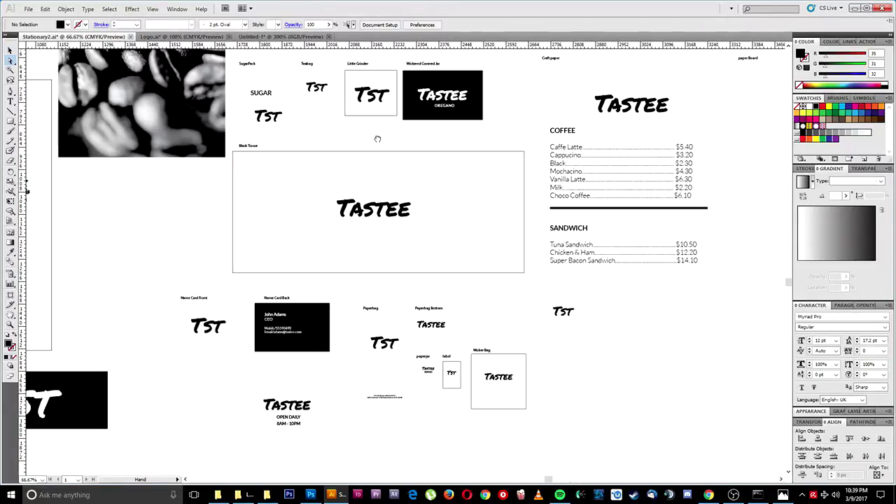
{"action": "left_click_drag", "start_coordinate": [196, 418], "coordinate": [313, 408]}
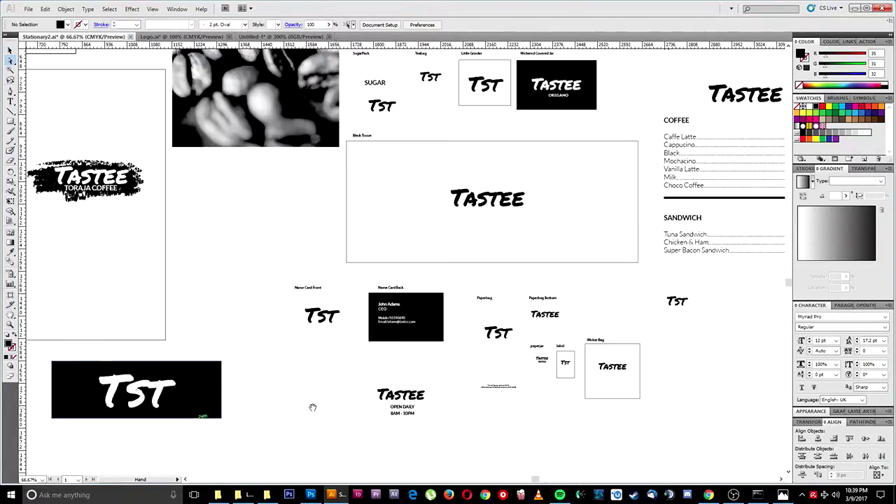
{"action": "key", "text": "ctrl+plus"}
{"action": "key", "text": "ctrl+plus"}
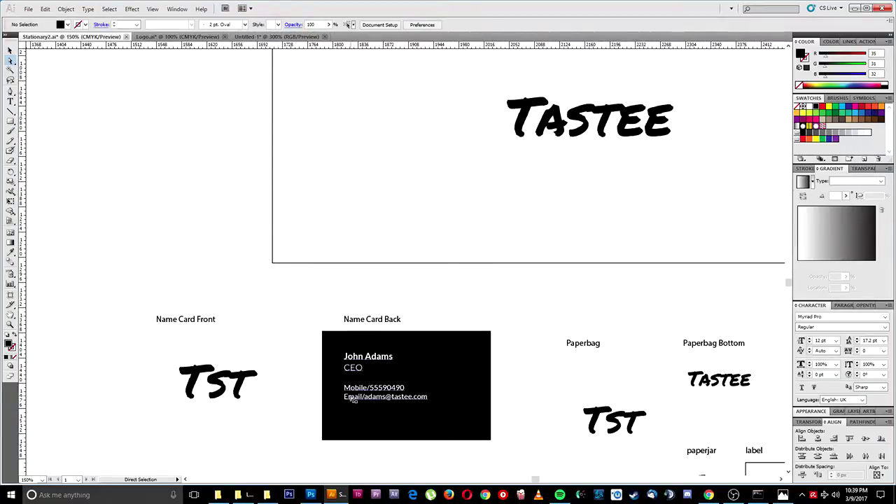
{"action": "key", "text": "ctrl+minus"}
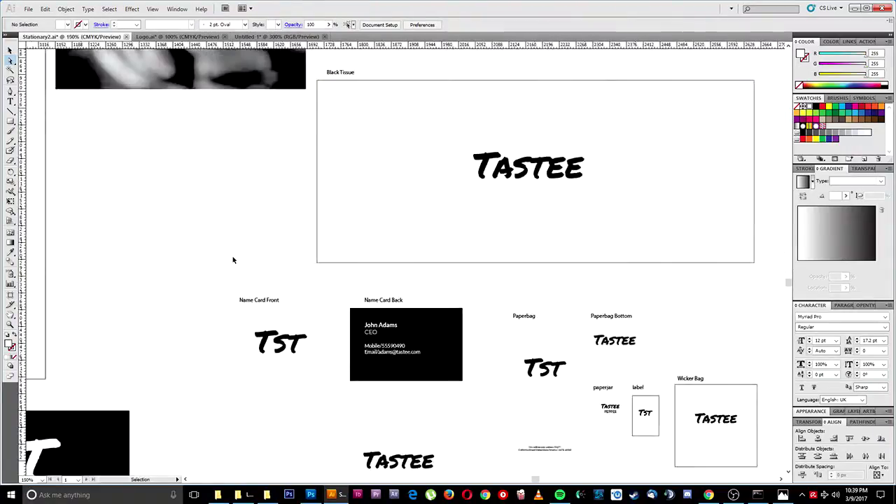
{"action": "key", "text": "ctrl+minus"}
{"action": "key", "text": "ctrl+minus"}
{"action": "key", "text": "ctrl+minus"}
{"action": "left_click_drag", "start_coordinate": [452, 178], "coordinate": [312, 394]}
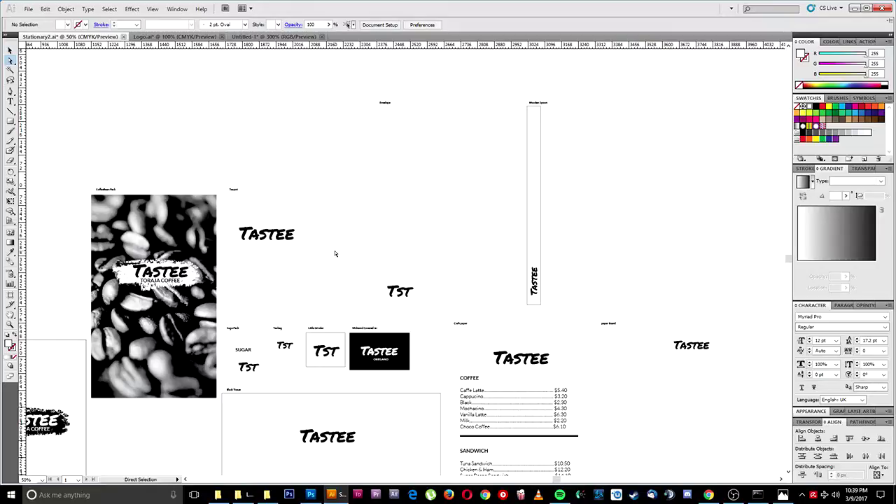
Return to the Untitled-1 mockup grid and review all of its rows.
{"action": "left_click", "coordinate": [263, 36]}
{"action": "scroll", "coordinate": [432, 194], "scroll_direction": "down", "scroll_amount": 3}
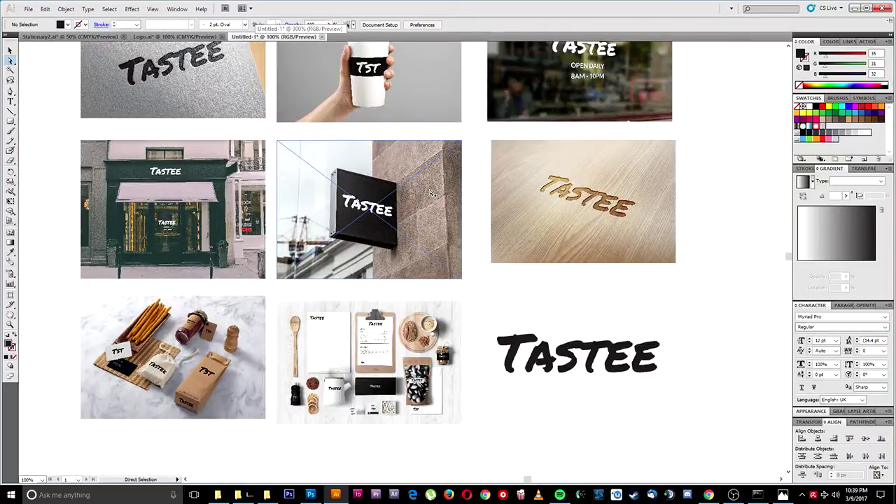
{"action": "key", "text": "space"}
{"action": "left_click_drag", "start_coordinate": [412, 153], "coordinate": [456, 287]}
{"action": "left_click_drag", "start_coordinate": [618, 294], "coordinate": [533, 208]}
{"action": "left_click", "coordinate": [266, 314]}
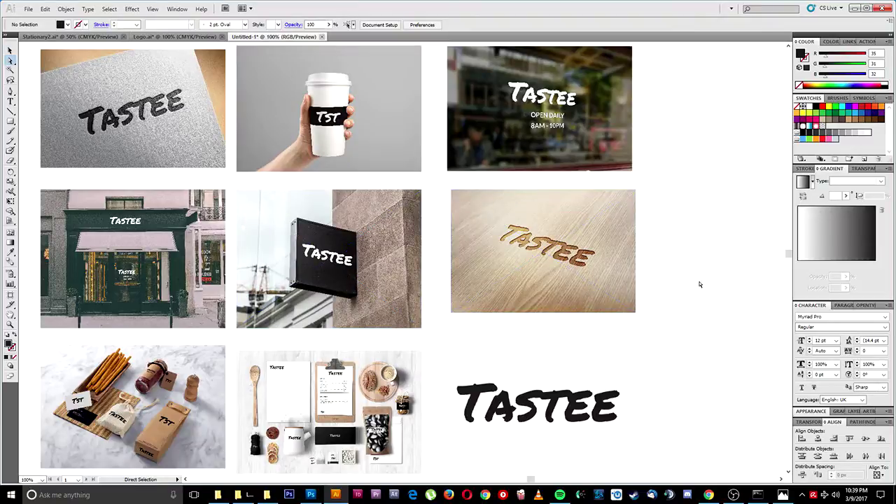
{"action": "scroll", "coordinate": [566, 356], "scroll_direction": "down", "scroll_amount": 3}
{"action": "key", "text": "v"}
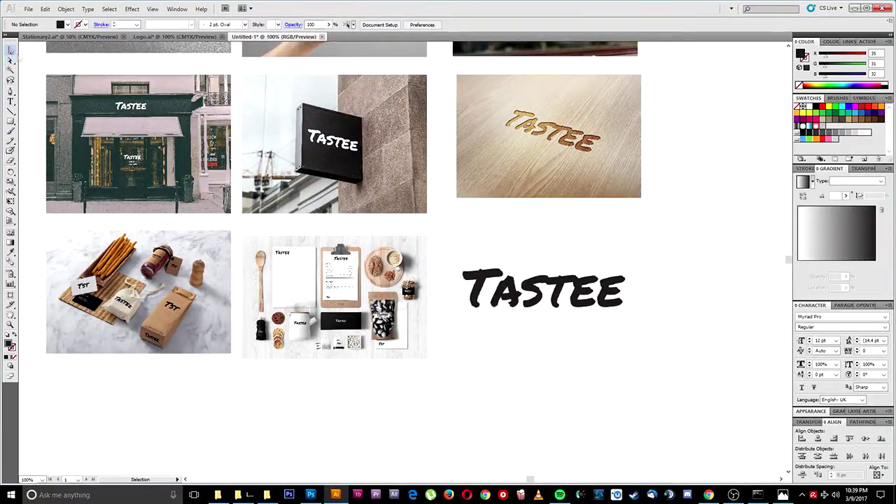
{"action": "left_click_drag", "start_coordinate": [443, 127], "coordinate": [525, 243]}
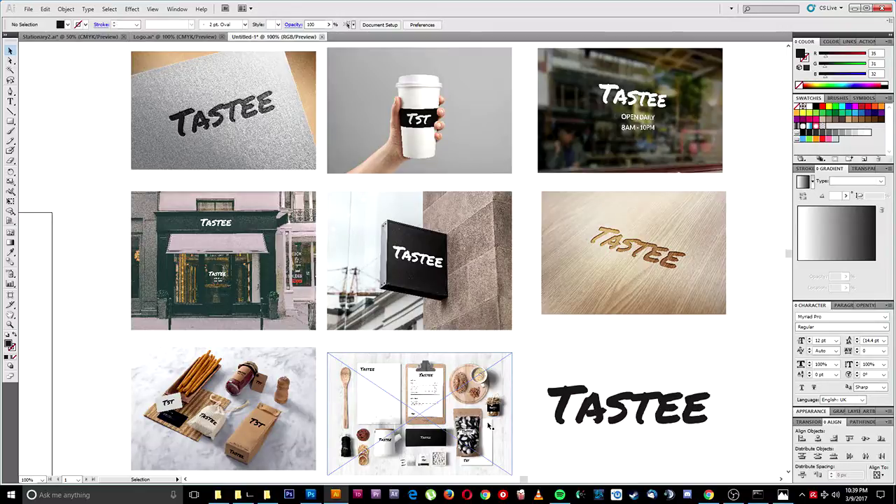
{"action": "scroll", "coordinate": [490, 426], "scroll_direction": "down", "scroll_amount": 3}
{"action": "key", "text": "space"}
{"action": "left_click_drag", "start_coordinate": [644, 234], "coordinate": [560, 272]}
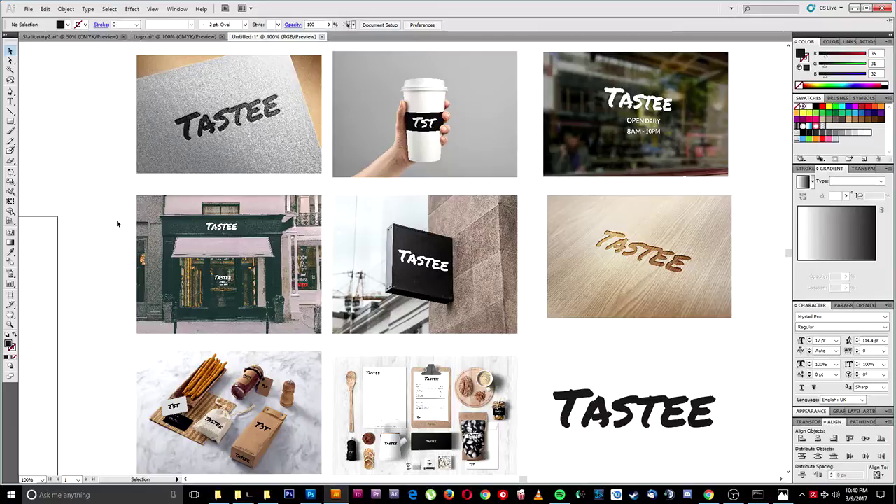
Inspect the Tastee logotype in the grid's last cell by selecting it, and leave it deselected.
{"action": "left_click", "coordinate": [11, 60]}
{"action": "left_click_drag", "start_coordinate": [574, 244], "coordinate": [516, 140]}
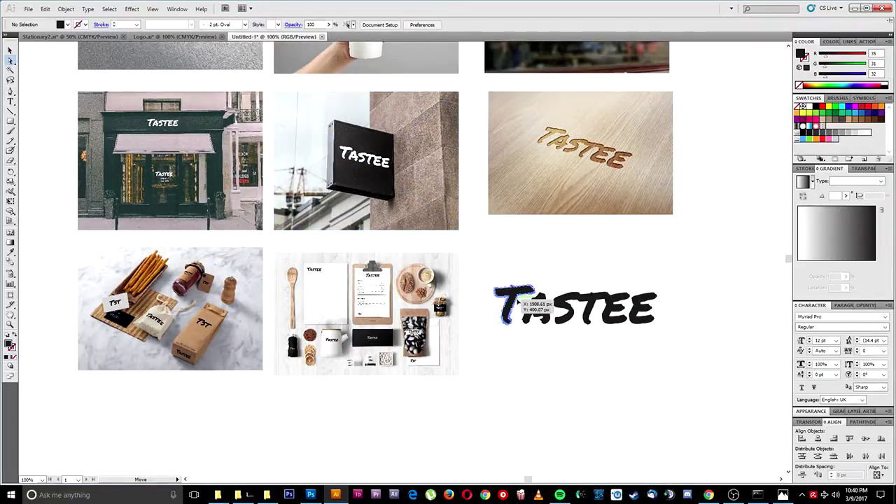
{"action": "left_click", "coordinate": [521, 297]}
{"action": "left_click", "coordinate": [10, 50]}
{"action": "left_click", "coordinate": [700, 263]}
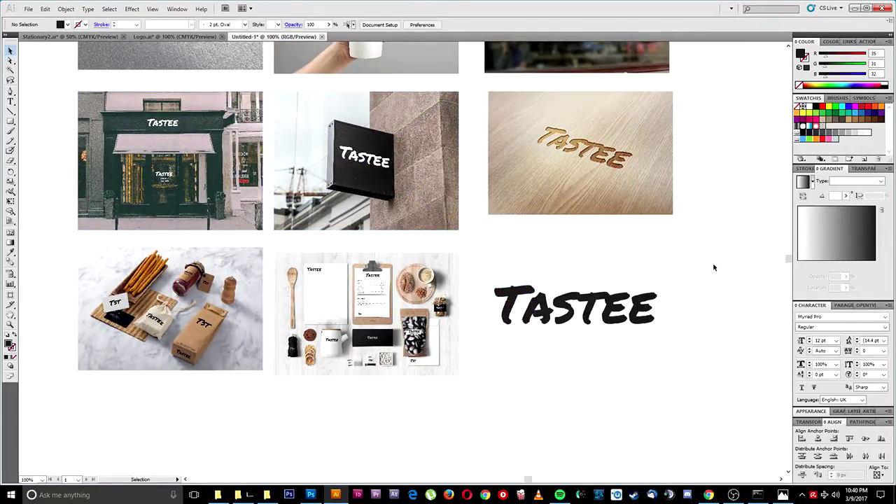
{"action": "left_click_drag", "start_coordinate": [699, 263], "coordinate": [489, 375]}
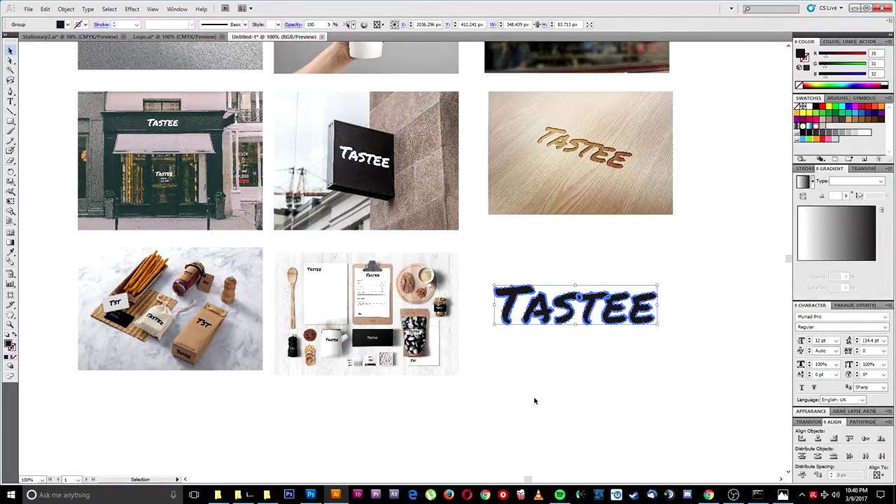
{"action": "left_click", "coordinate": [534, 399]}
{"action": "key", "text": "space"}
{"action": "left_click_drag", "start_coordinate": [666, 336], "coordinate": [685, 403]}
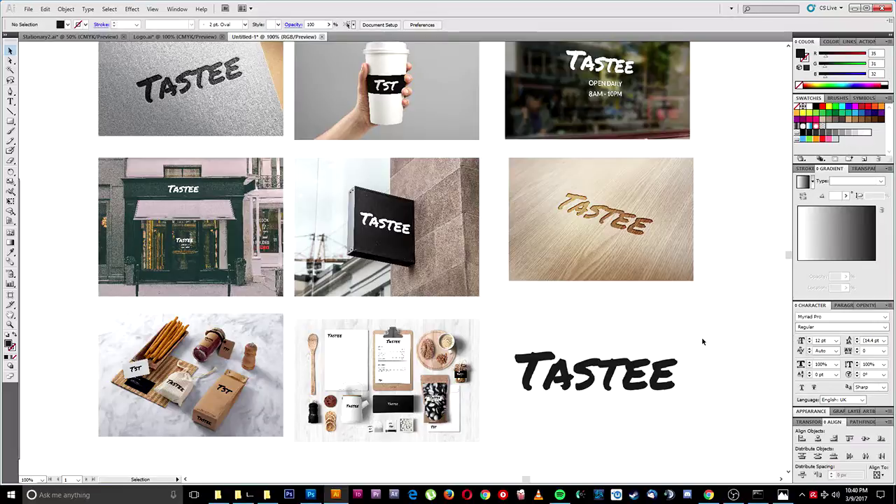
{"action": "scroll", "coordinate": [703, 342], "scroll_direction": "up", "scroll_amount": 2}
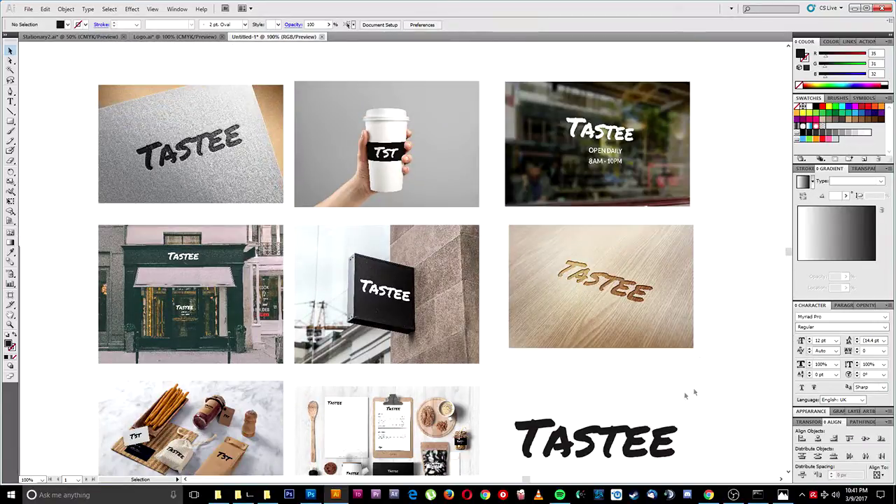
{"action": "scroll", "coordinate": [712, 380], "scroll_direction": "down", "scroll_amount": 1}
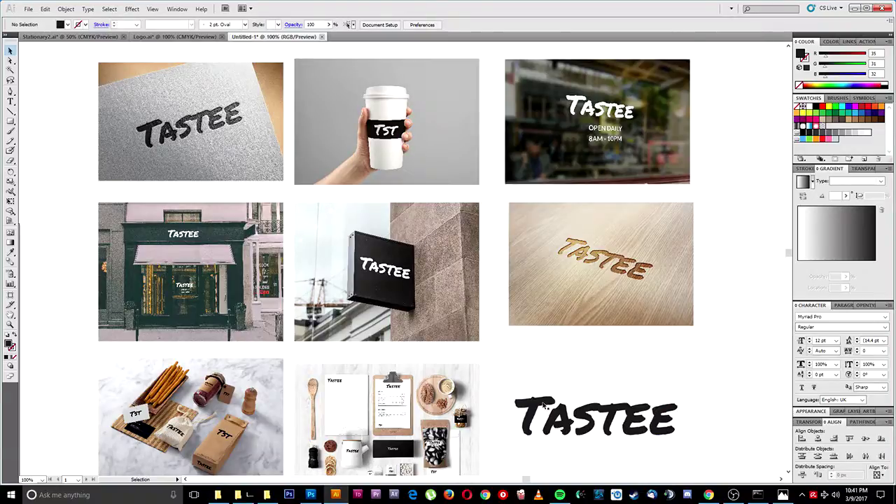
{"action": "scroll", "coordinate": [543, 405], "scroll_direction": "down", "scroll_amount": 2}
{"action": "scroll", "coordinate": [543, 405], "scroll_direction": "up", "scroll_amount": 2}
{"action": "key", "text": "space"}
{"action": "mouse_move", "coordinate": [570, 344]}
{"action": "left_mouse_down"}
{"action": "mouse_move", "coordinate": [534, 303]}
{"action": "mouse_move", "coordinate": [612, 362]}
{"action": "mouse_move", "coordinate": [564, 347]}
{"action": "left_mouse_up"}
{"action": "left_click", "coordinate": [598, 417]}
{"action": "left_click", "coordinate": [581, 359]}
{"action": "key", "text": "space"}
{"action": "left_click_drag", "start_coordinate": [690, 399], "coordinate": [661, 399]}
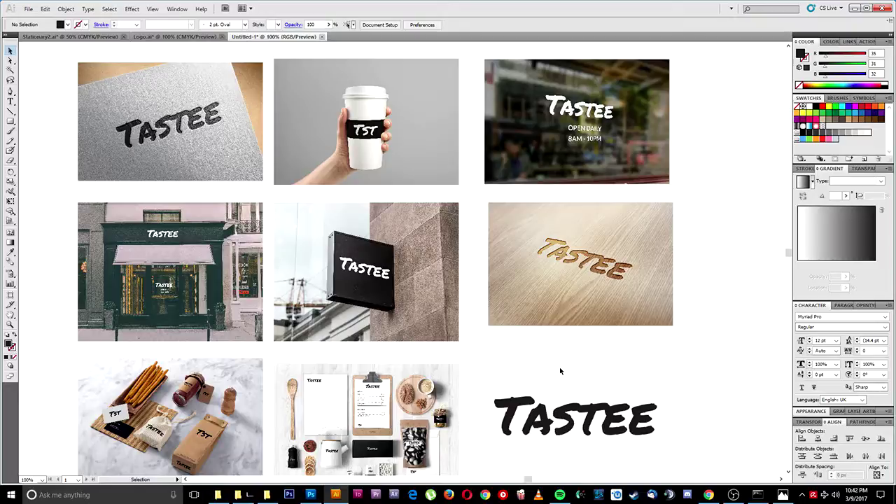
{"action": "scroll", "coordinate": [559, 371], "scroll_direction": "down", "scroll_amount": 2}
{"action": "scroll", "coordinate": [519, 383], "scroll_direction": "up", "scroll_amount": 1}
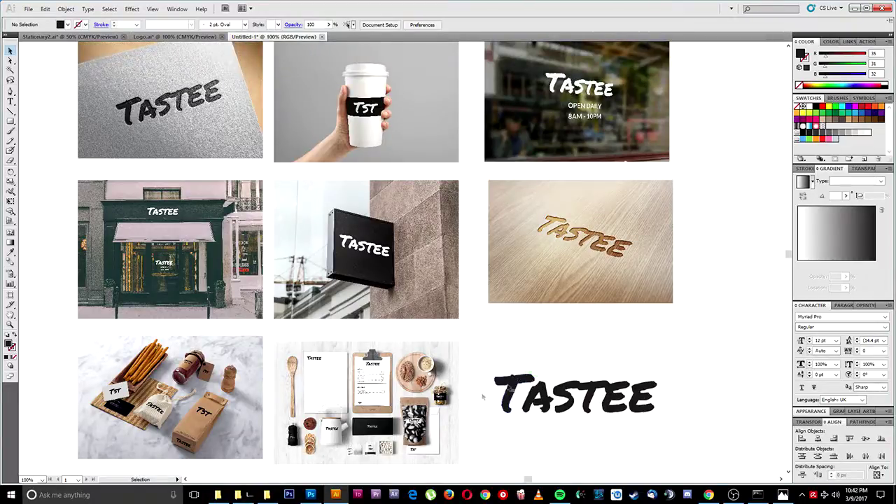
{"action": "scroll", "coordinate": [519, 383], "scroll_direction": "up", "scroll_amount": 1}
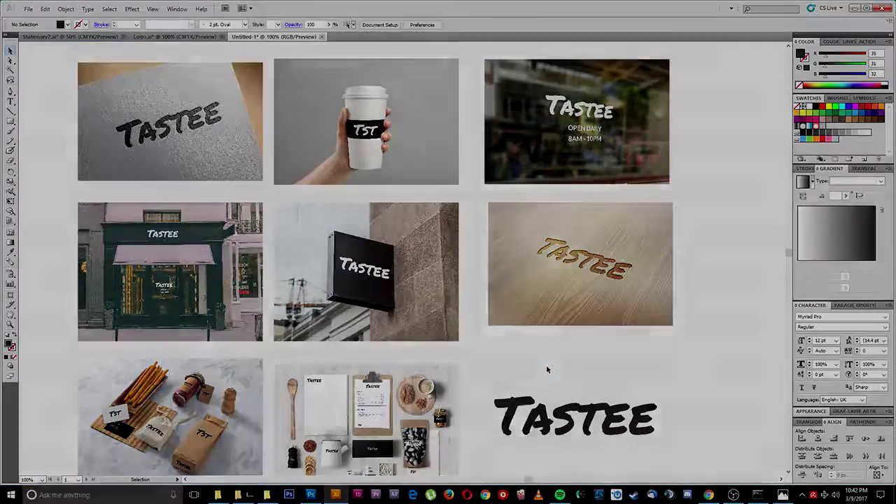